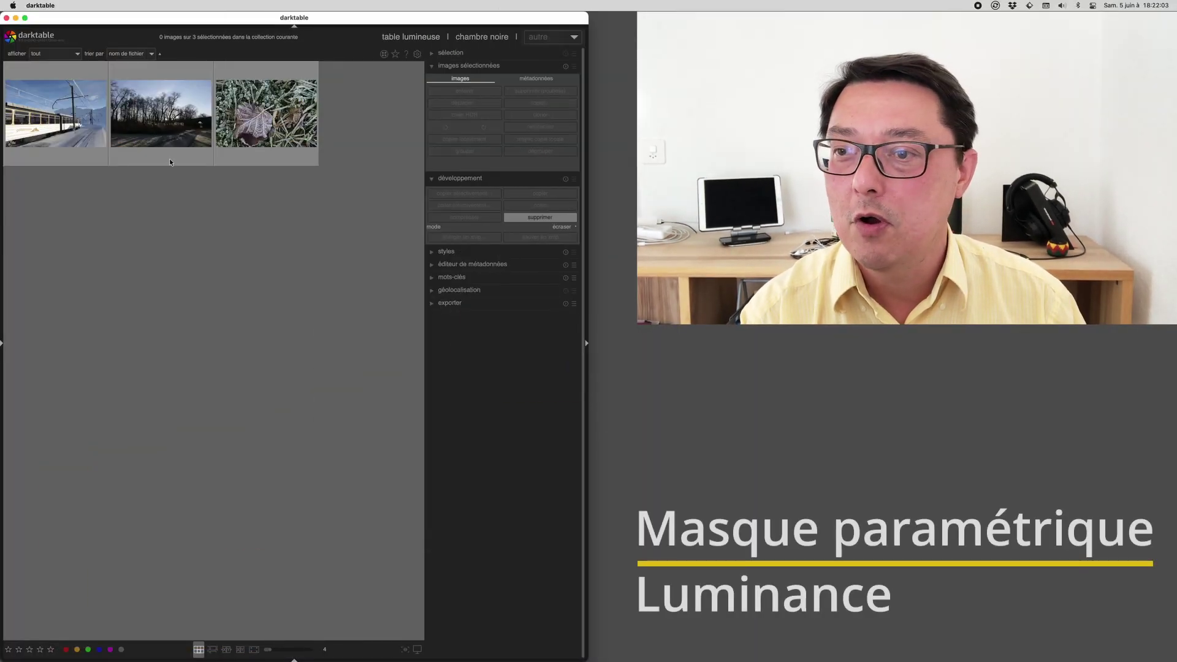
- Open the second lighttable thumbnail, the winter tree-line photo, in the darkroom
{"action": "left_click", "coordinate": [172, 138]}
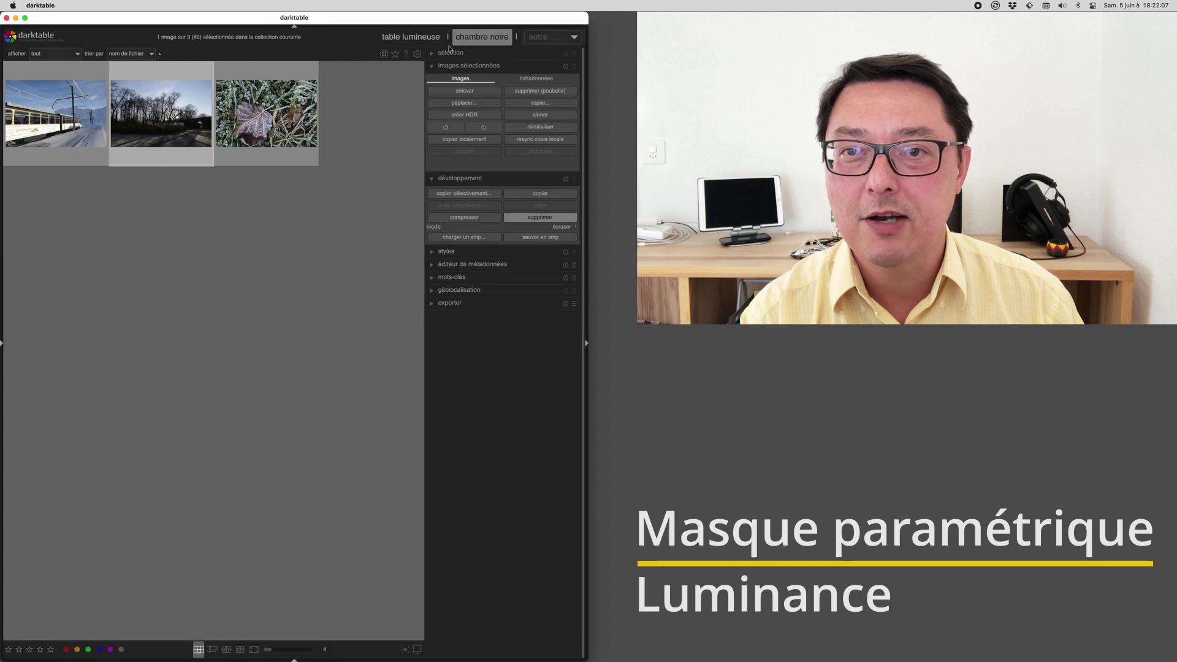
{"action": "left_click", "coordinate": [451, 44]}
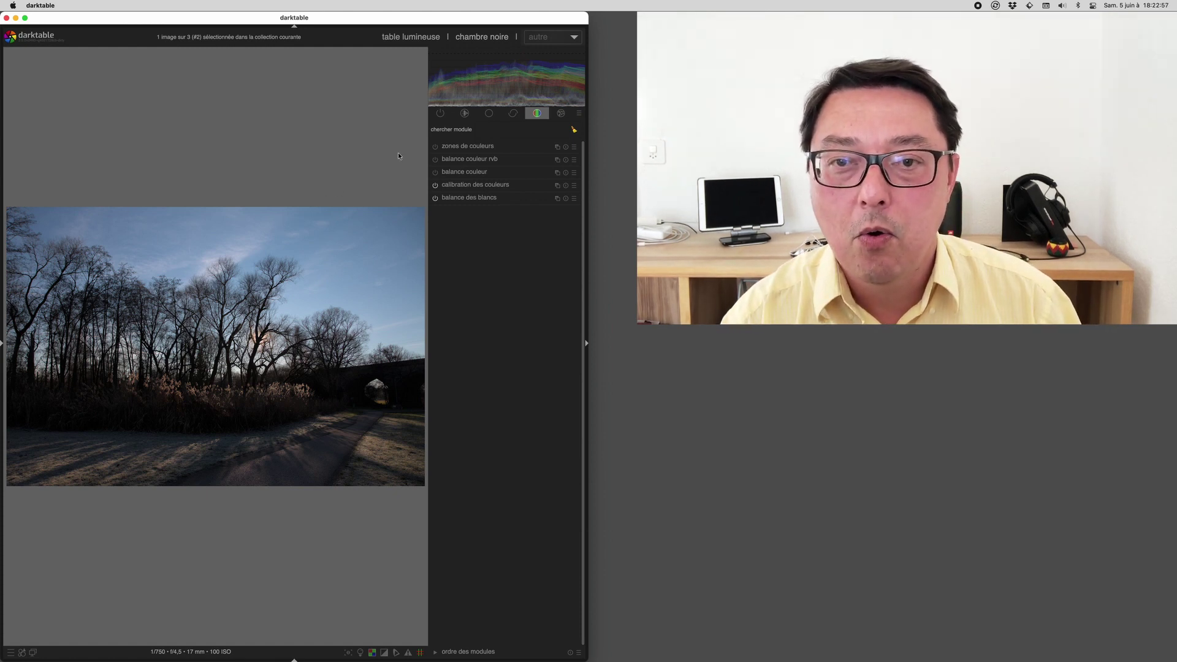
- Enable the tone equalizer (égaliseur de ton) and set its blending to drawn & parametric mask
{"action": "left_click", "coordinate": [490, 114]}
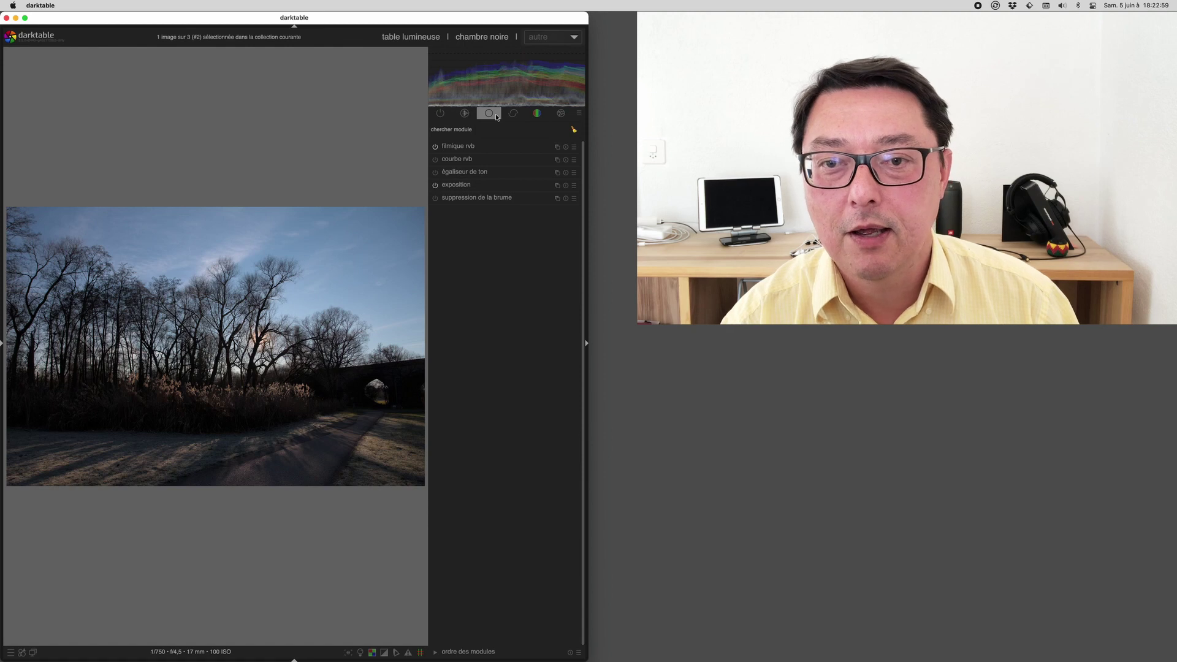
{"action": "left_click", "coordinate": [485, 173]}
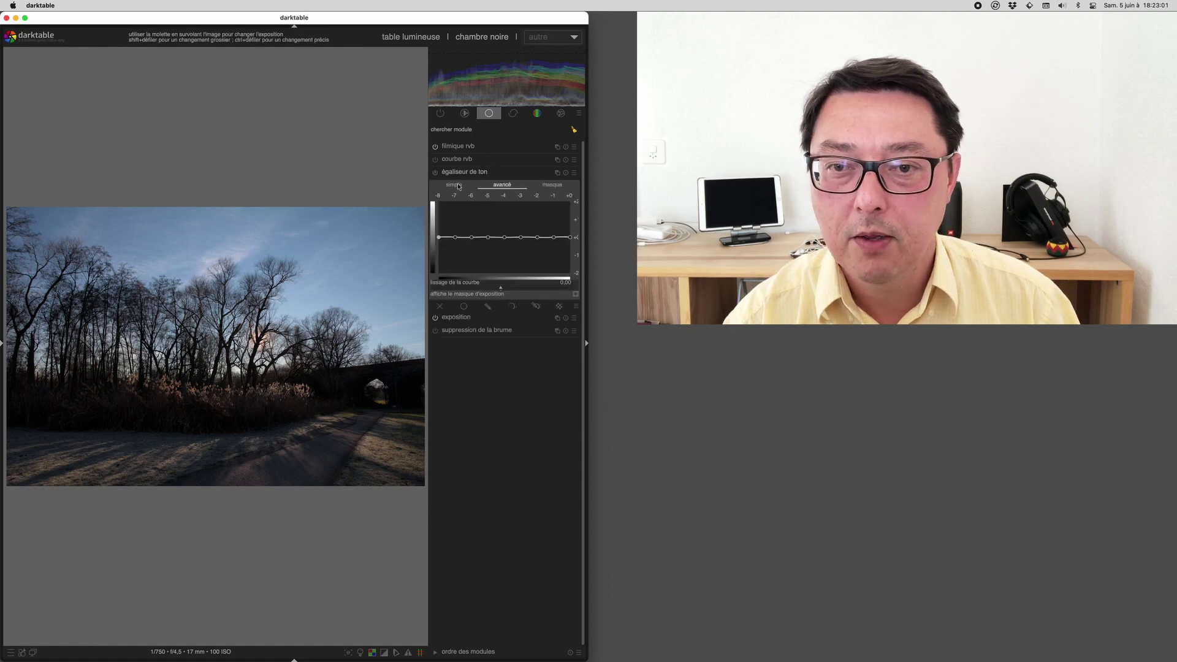
{"action": "left_click", "coordinate": [434, 173]}
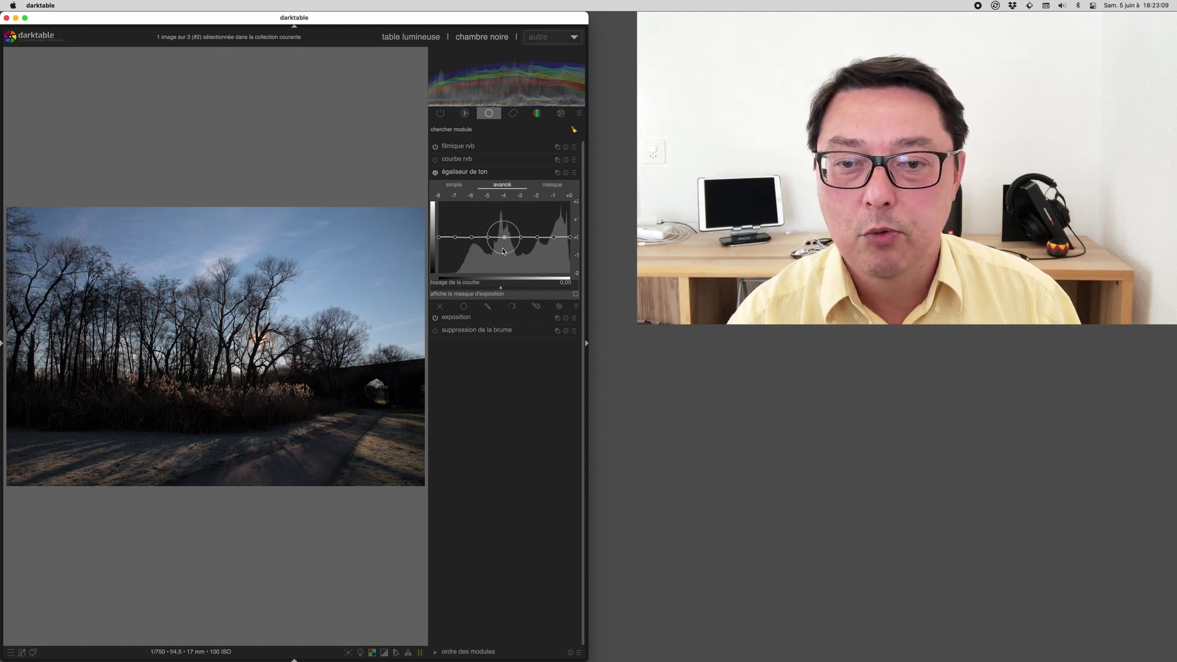
{"action": "left_click", "coordinate": [552, 185]}
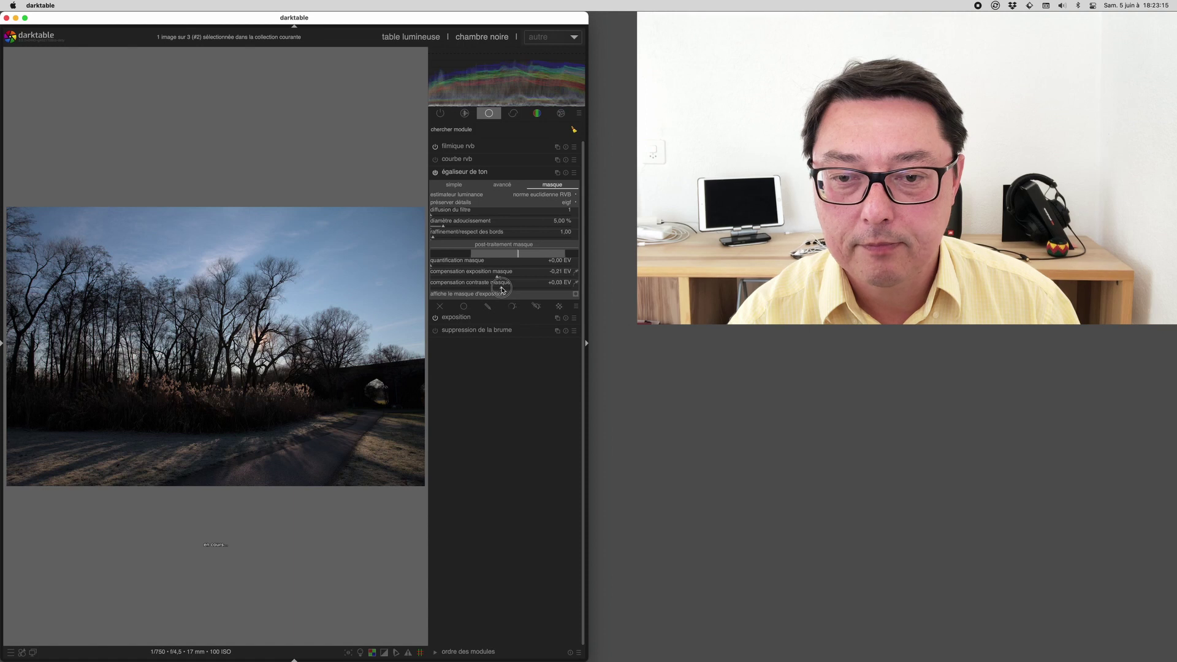
{"action": "left_click", "coordinate": [502, 185]}
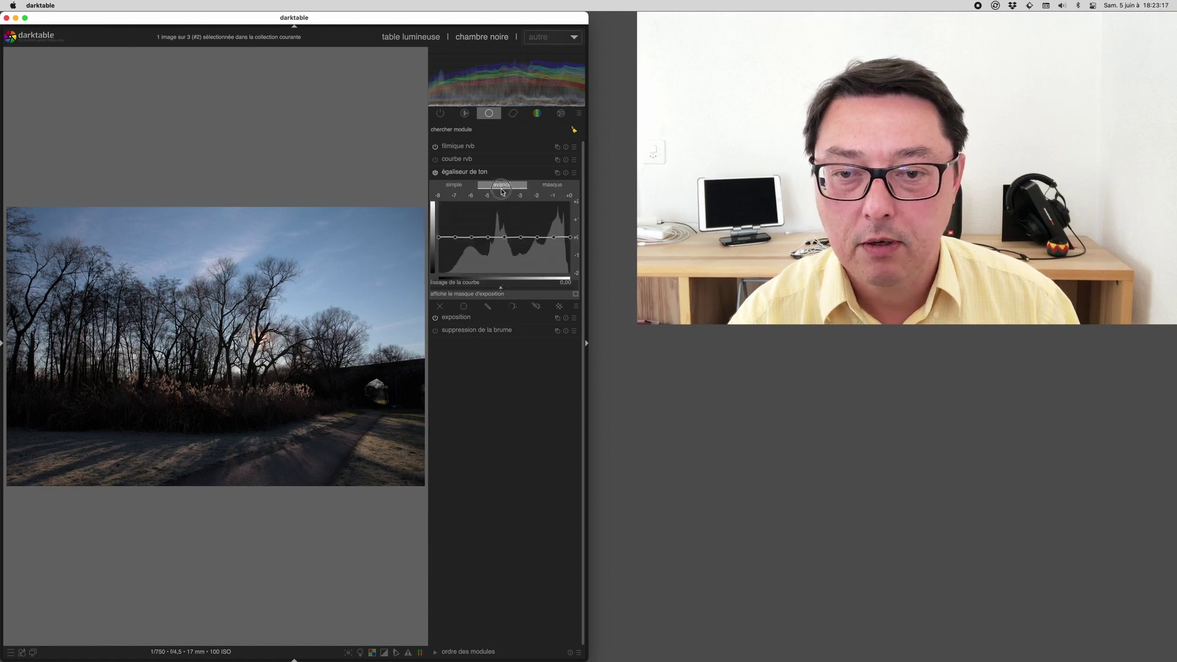
{"action": "left_click", "coordinate": [535, 186]}
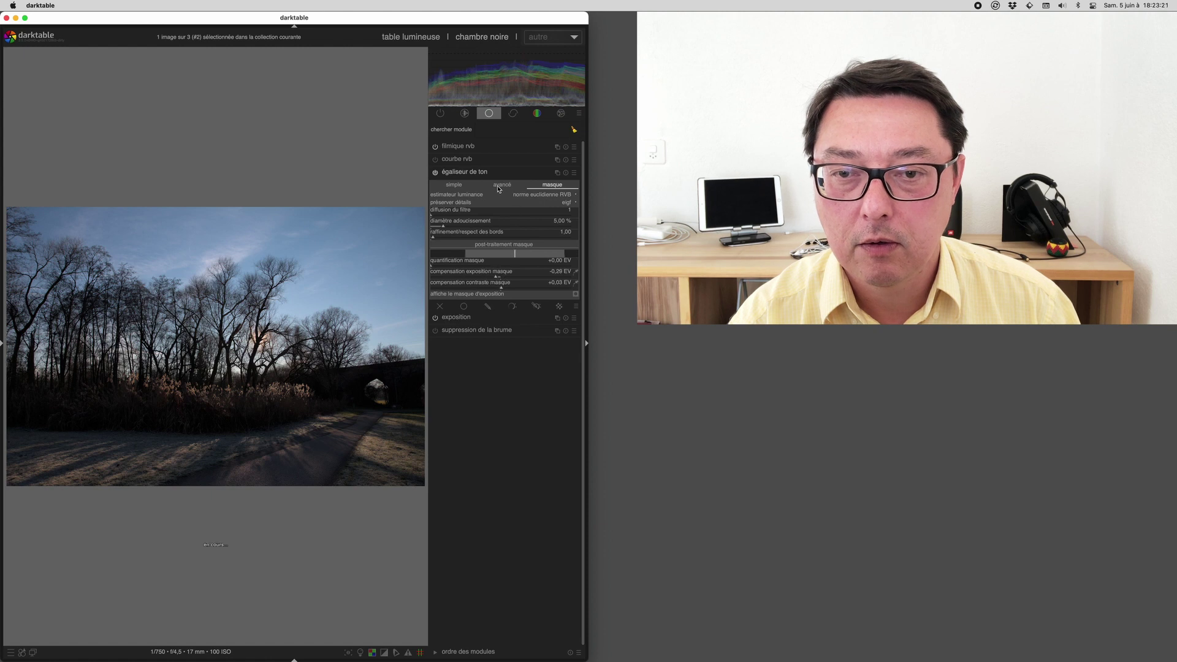
{"action": "left_click", "coordinate": [498, 186]}
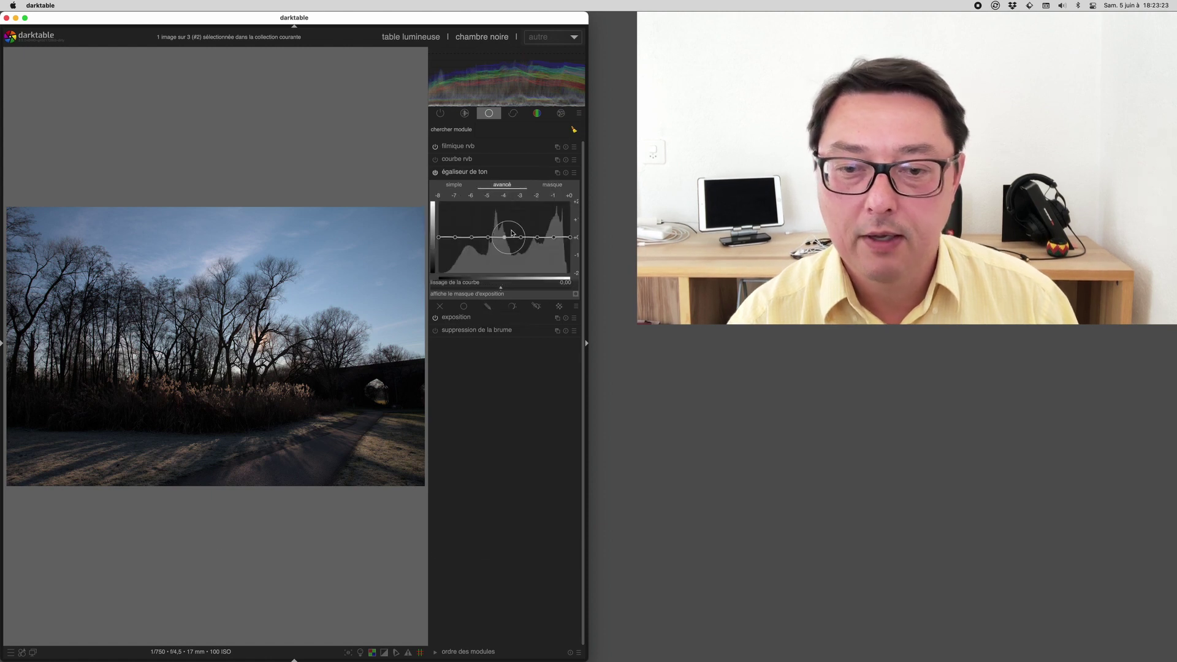
{"action": "left_click", "coordinate": [535, 306]}
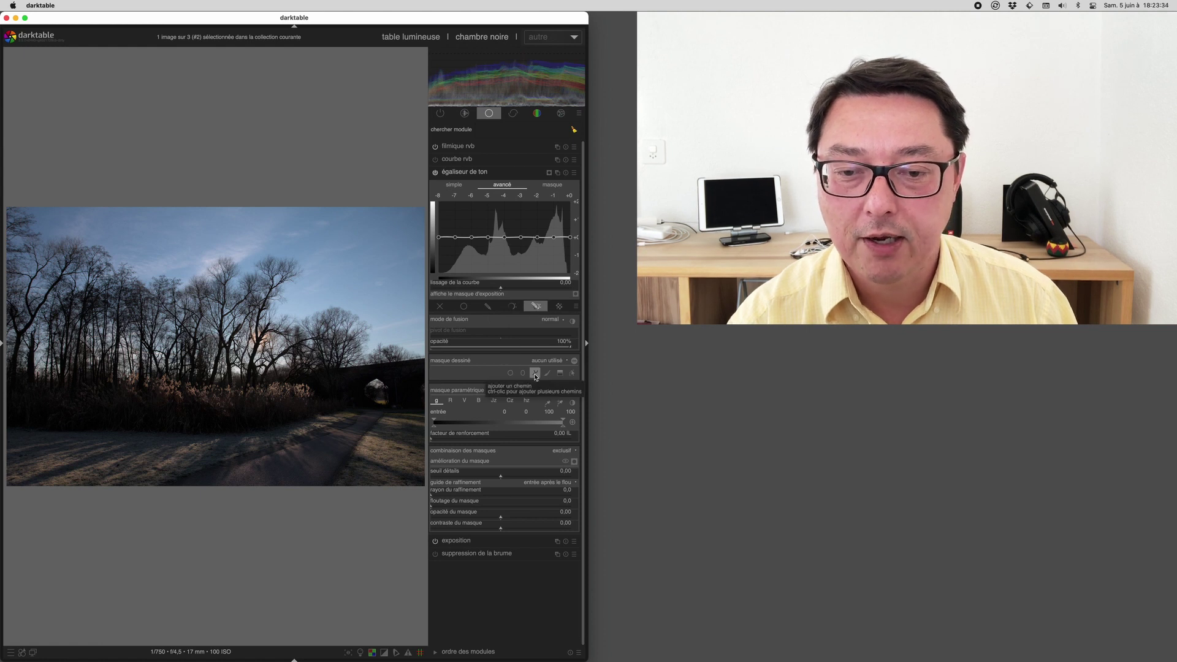
- Draw a closed six-point path around the trees and reeds as the drawn mask, then go to the lighttable
{"action": "left_click", "coordinate": [535, 374]}
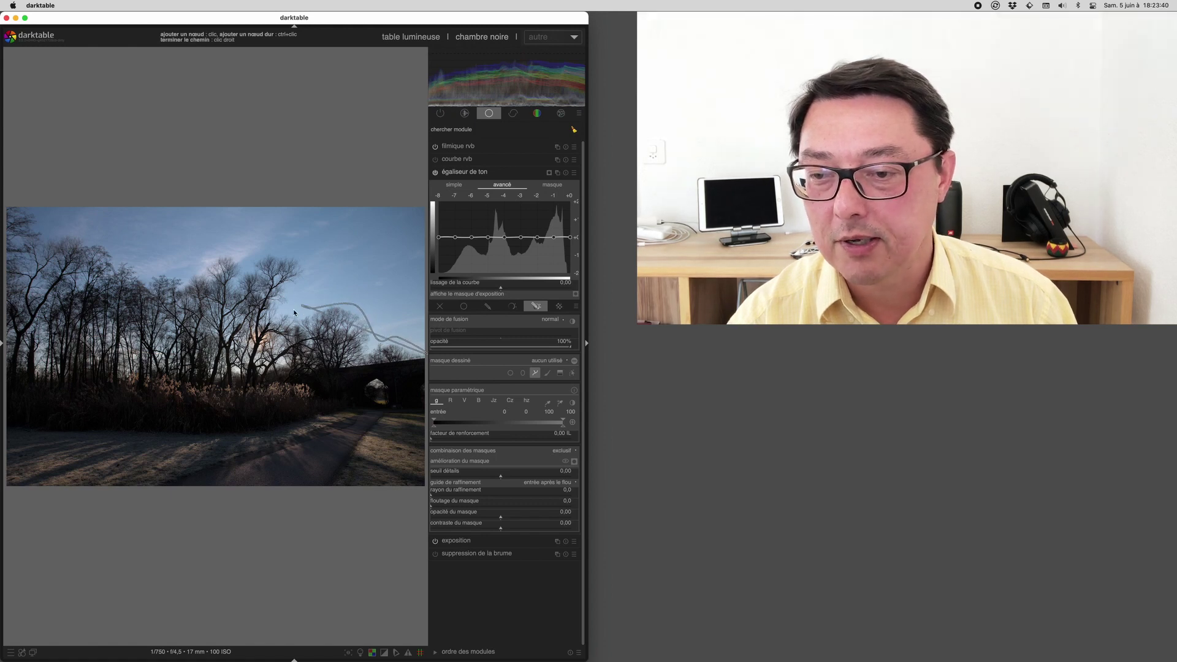
{"action": "left_click", "coordinate": [305, 283]}
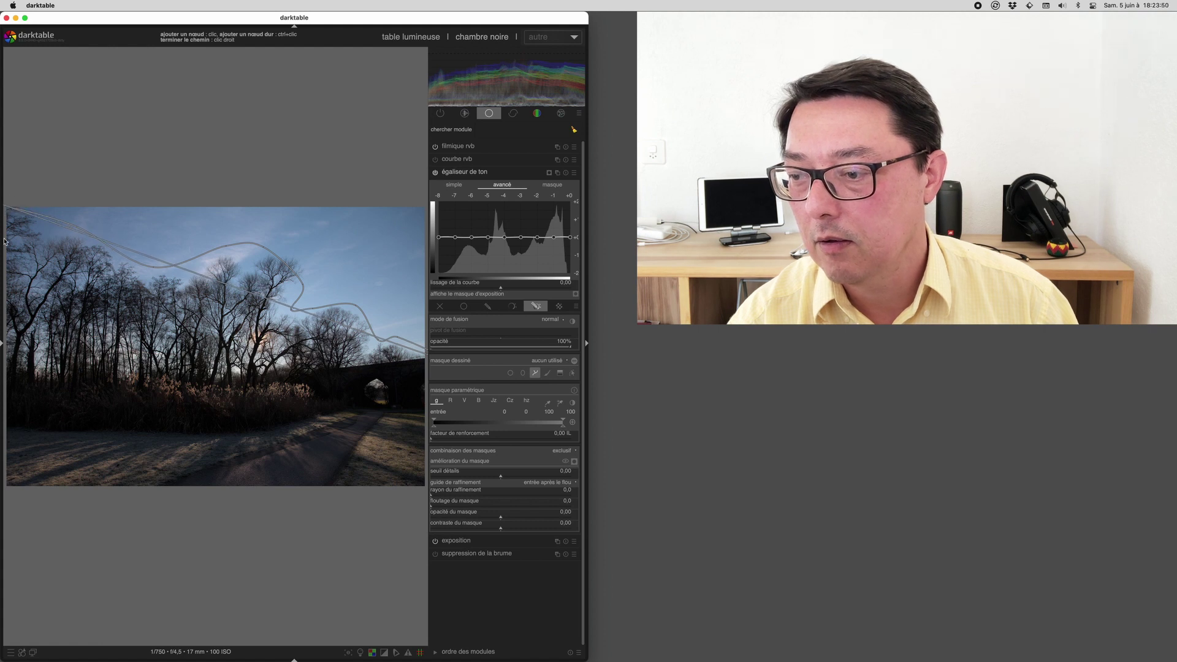
{"action": "left_click", "coordinate": [5, 241]}
{"action": "left_click", "coordinate": [6, 433]}
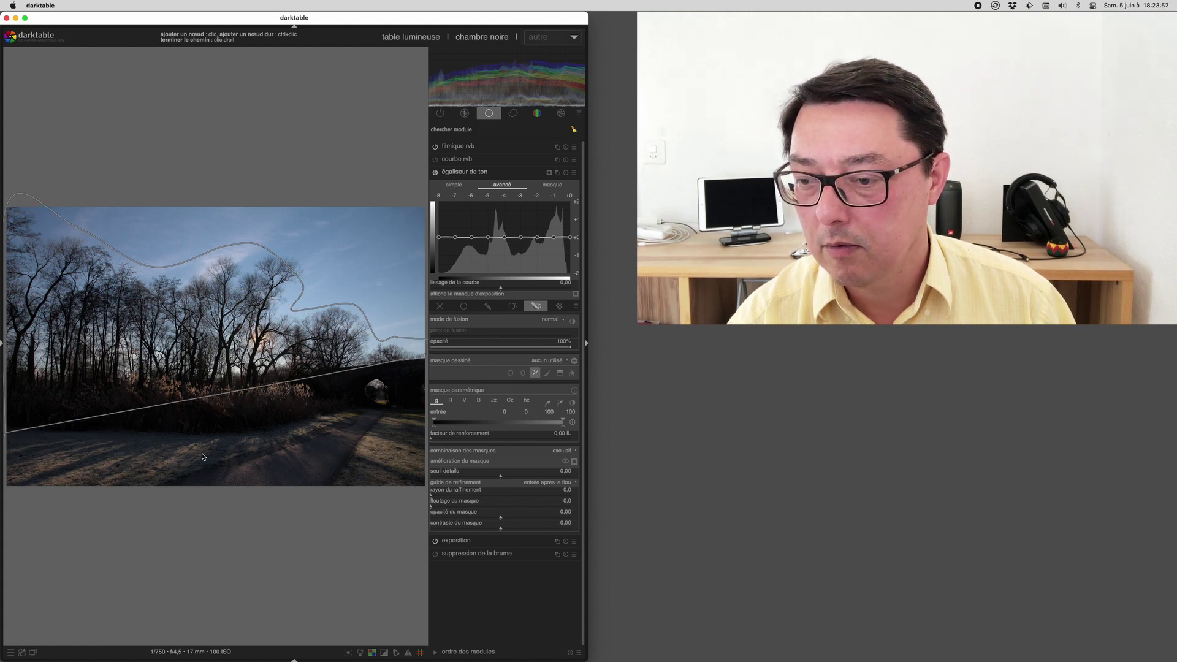
{"action": "left_click", "coordinate": [145, 440]}
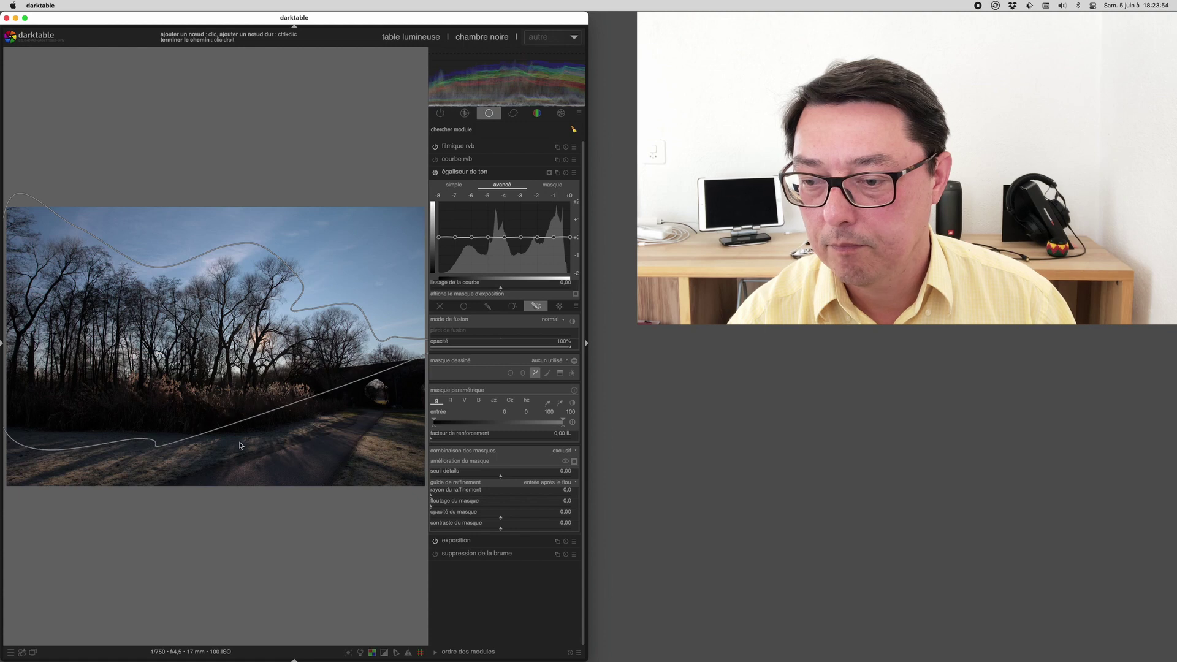
{"action": "left_click", "coordinate": [329, 420]}
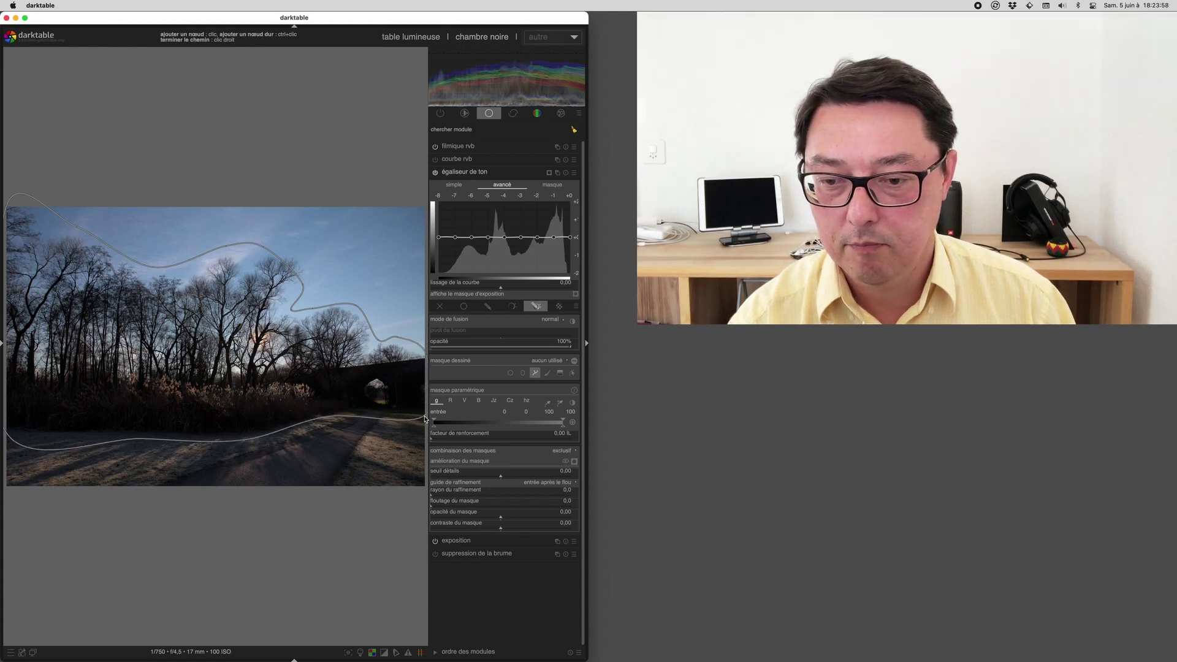
{"action": "left_click", "coordinate": [425, 419]}
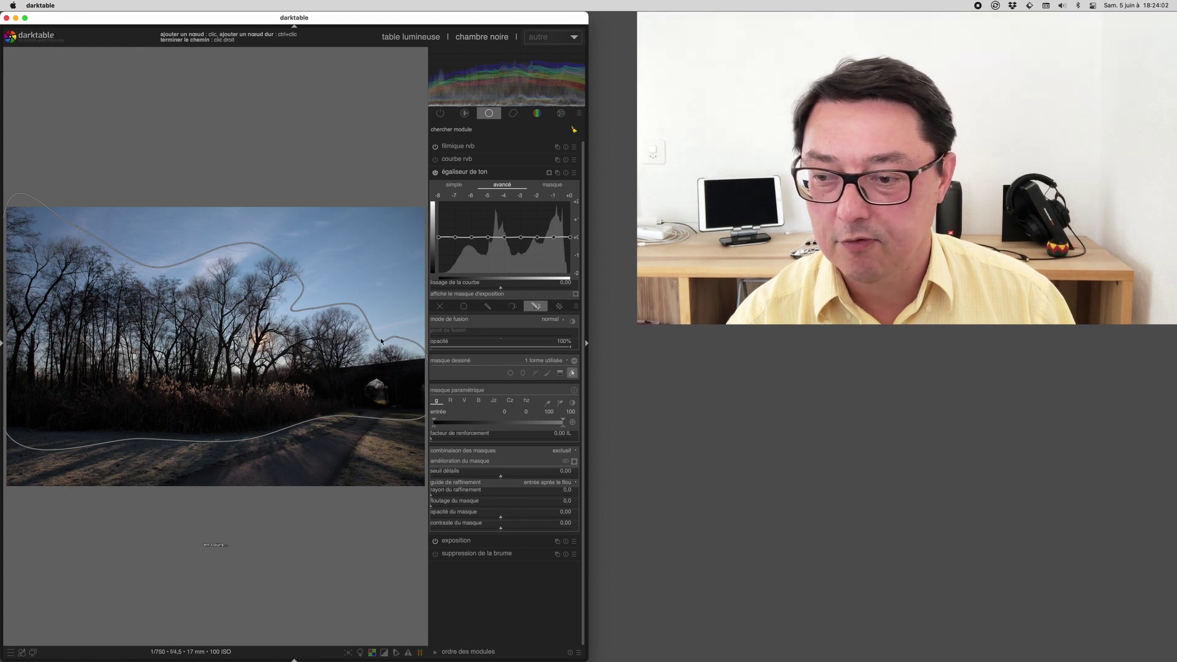
{"action": "key", "text": "l"}
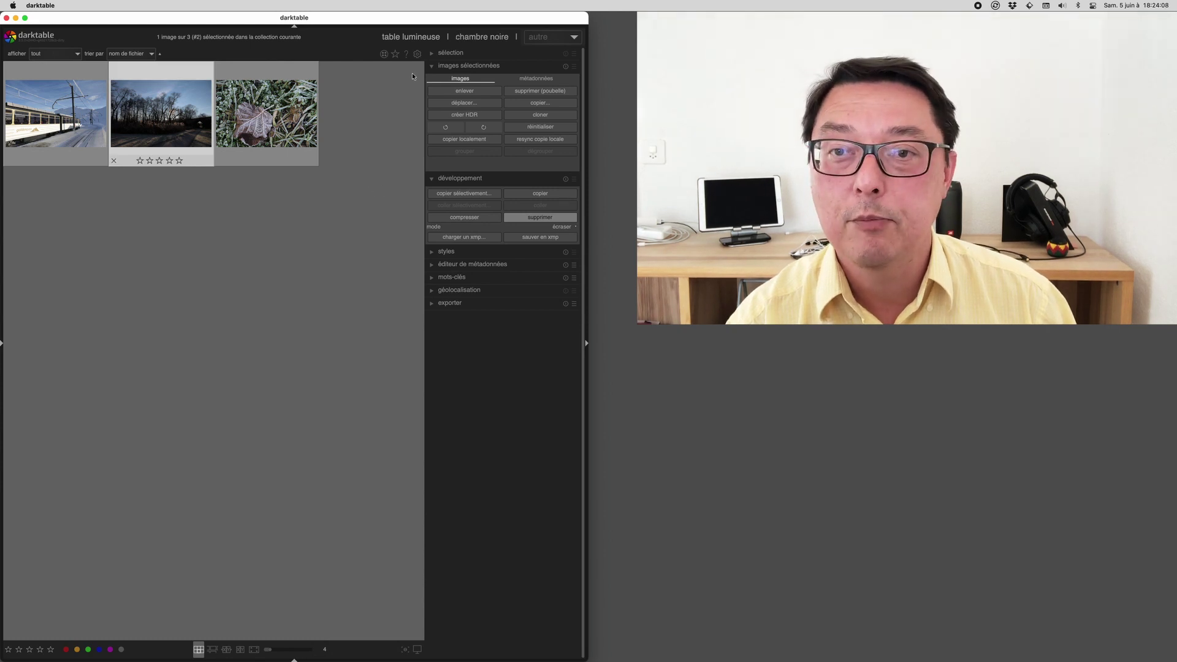
- Reopen the tree photo in the darkroom and display 'chemin #1' from the mask manager
{"action": "left_click", "coordinate": [465, 38]}
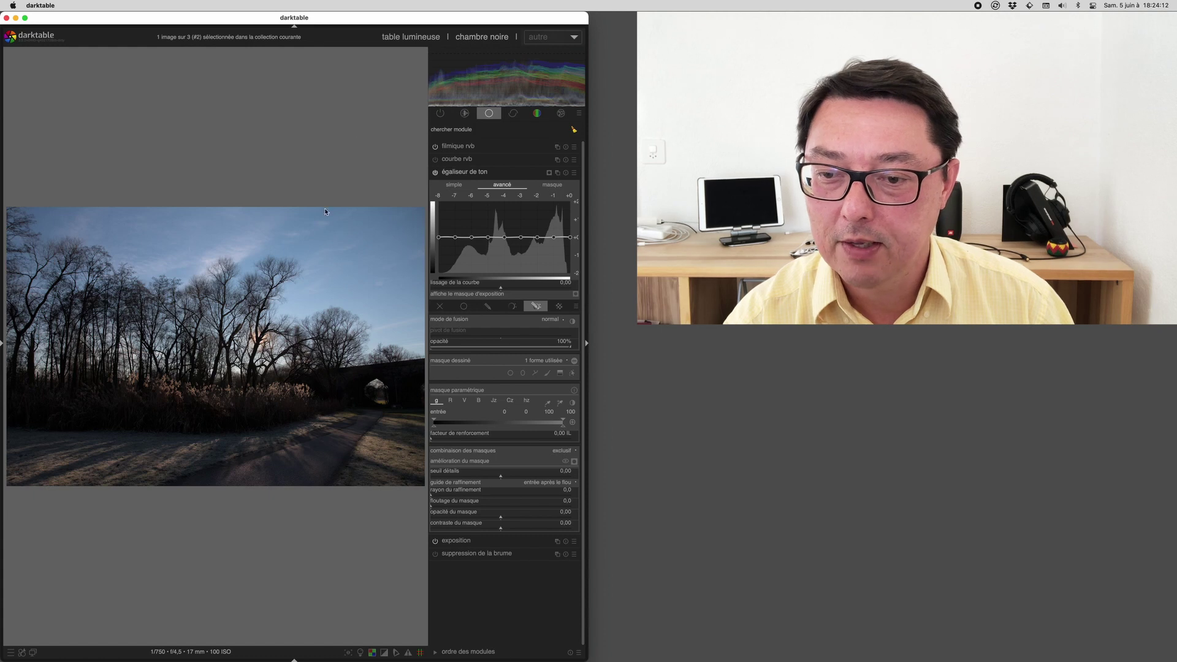
{"action": "left_click", "coordinate": [2, 345]}
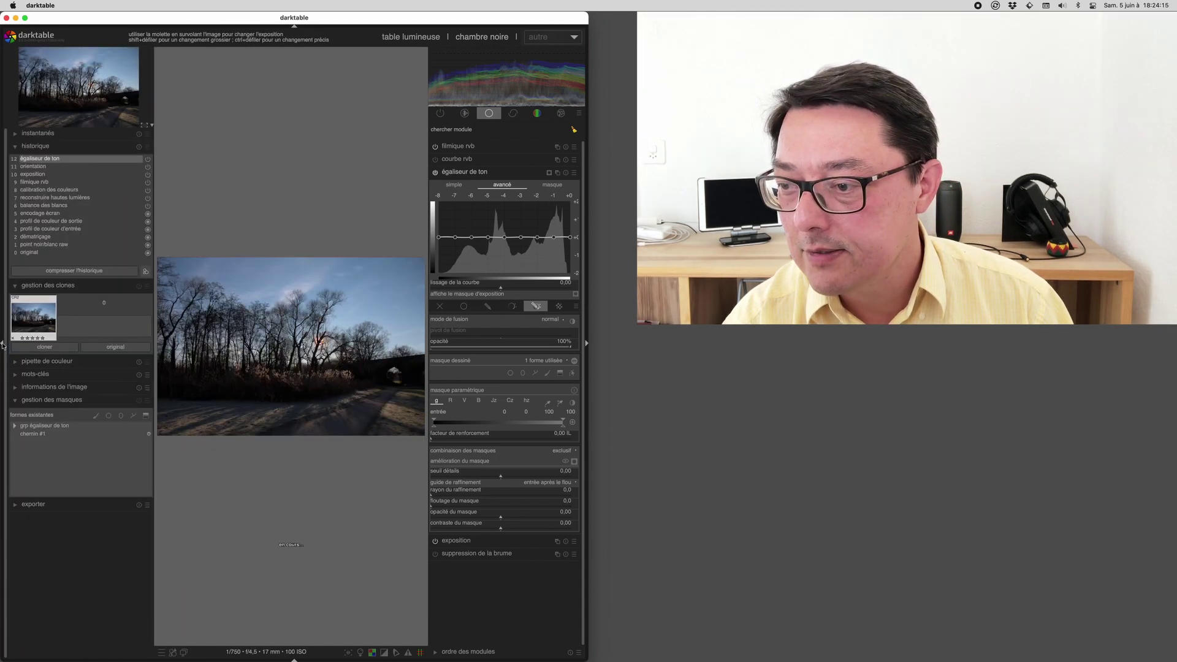
{"action": "left_click", "coordinate": [32, 427]}
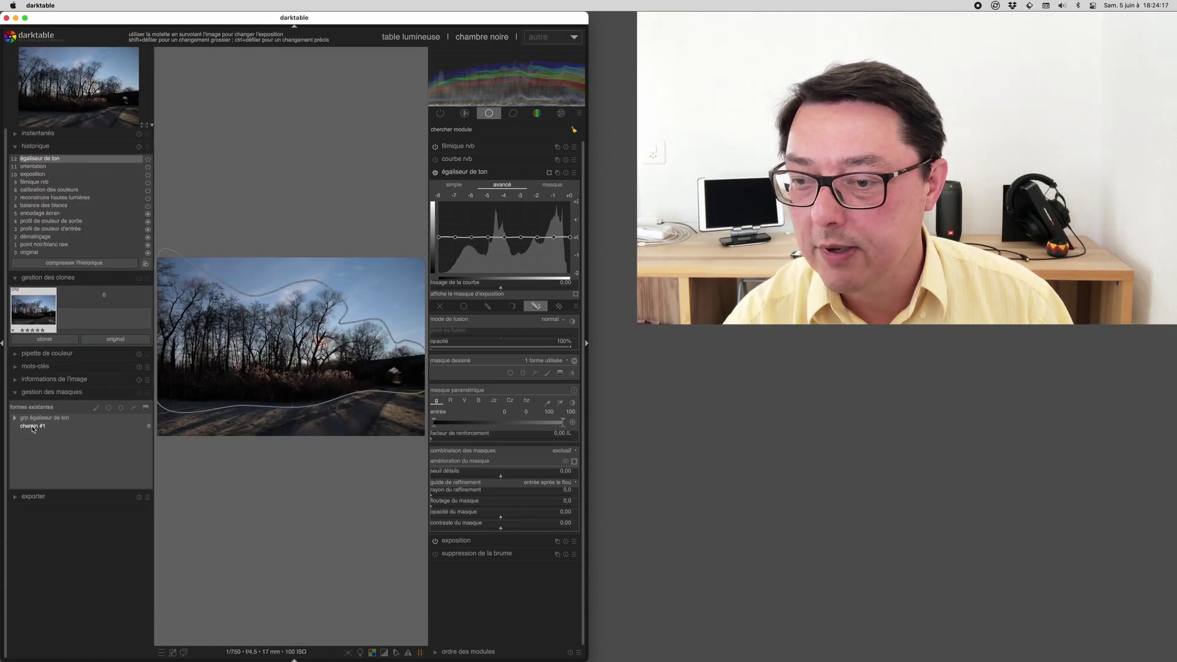
{"action": "left_click", "coordinate": [1, 345]}
{"action": "mouse_move", "coordinate": [142, 440]}
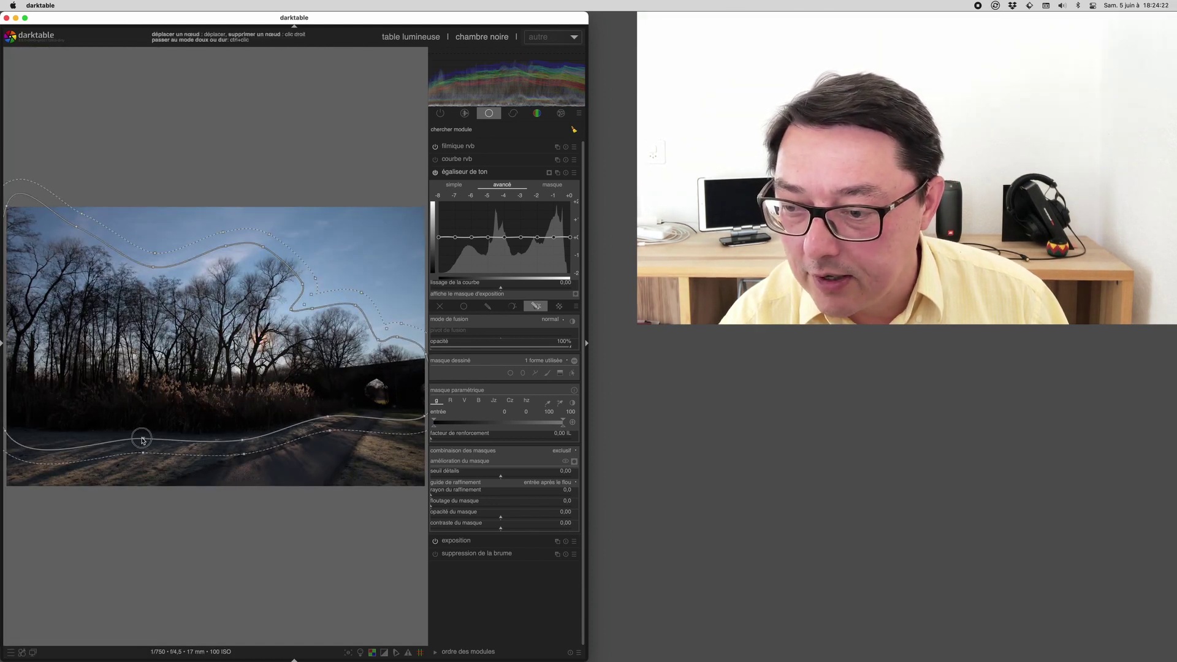
- Raise the path's lower points and pull its upper segment up to hug the treetops
{"action": "left_click_drag", "start_coordinate": [140, 439], "coordinate": [139, 434]}
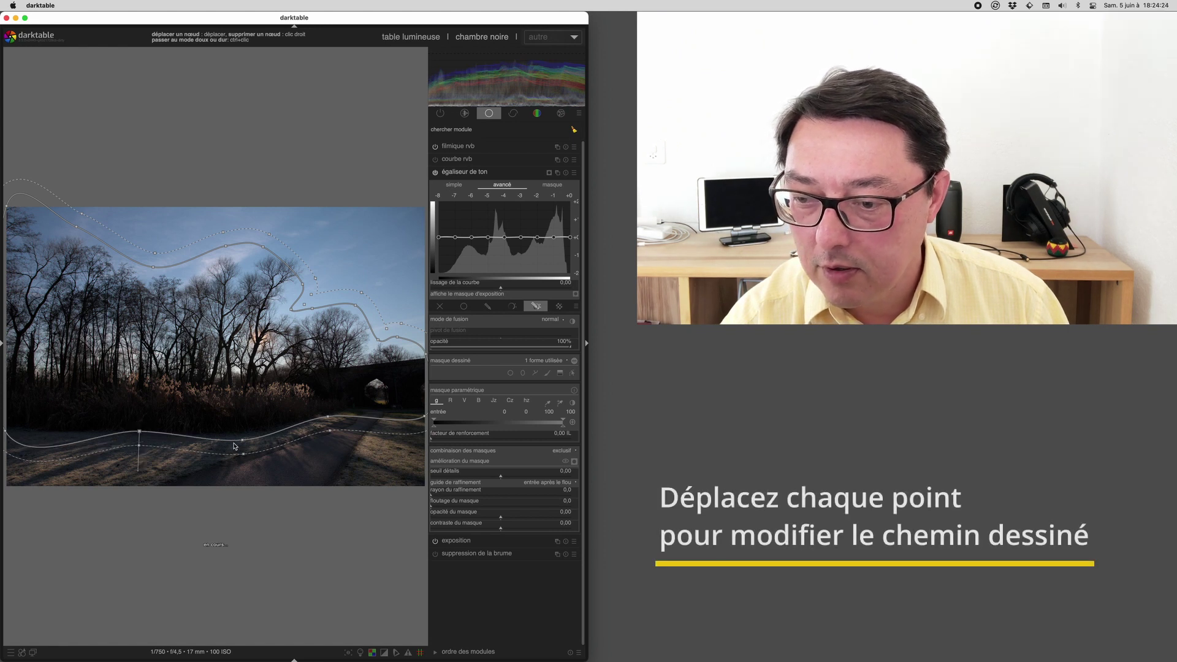
{"action": "left_click_drag", "start_coordinate": [242, 439], "coordinate": [242, 435]}
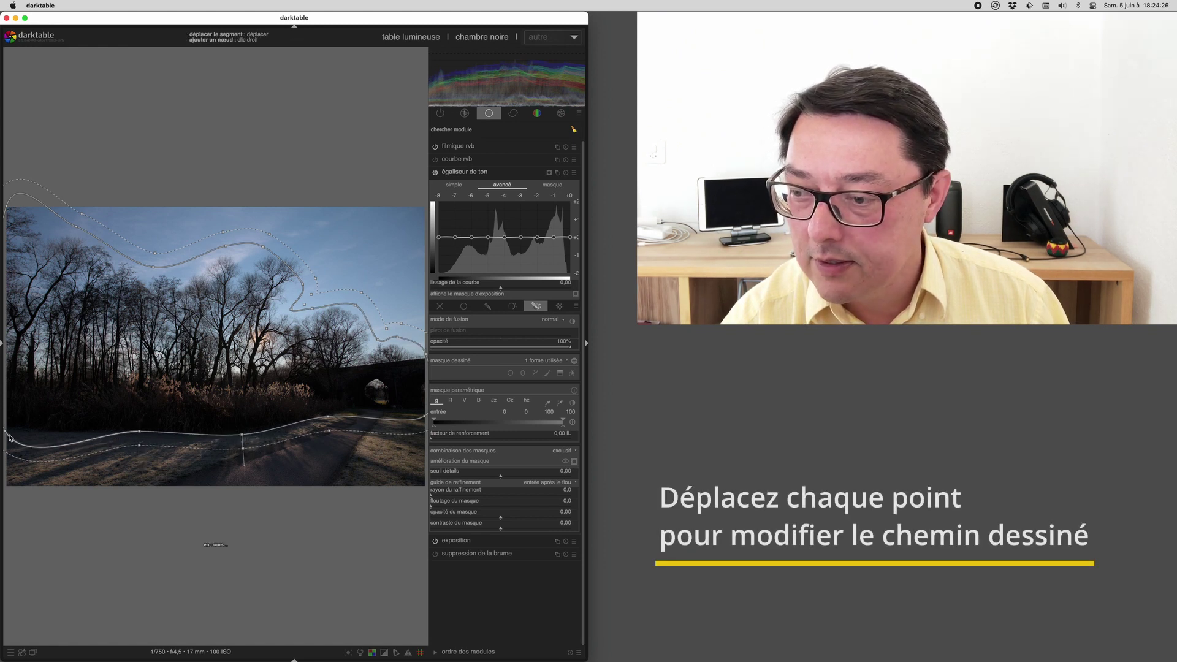
{"action": "left_click_drag", "start_coordinate": [5, 436], "coordinate": [5, 426]}
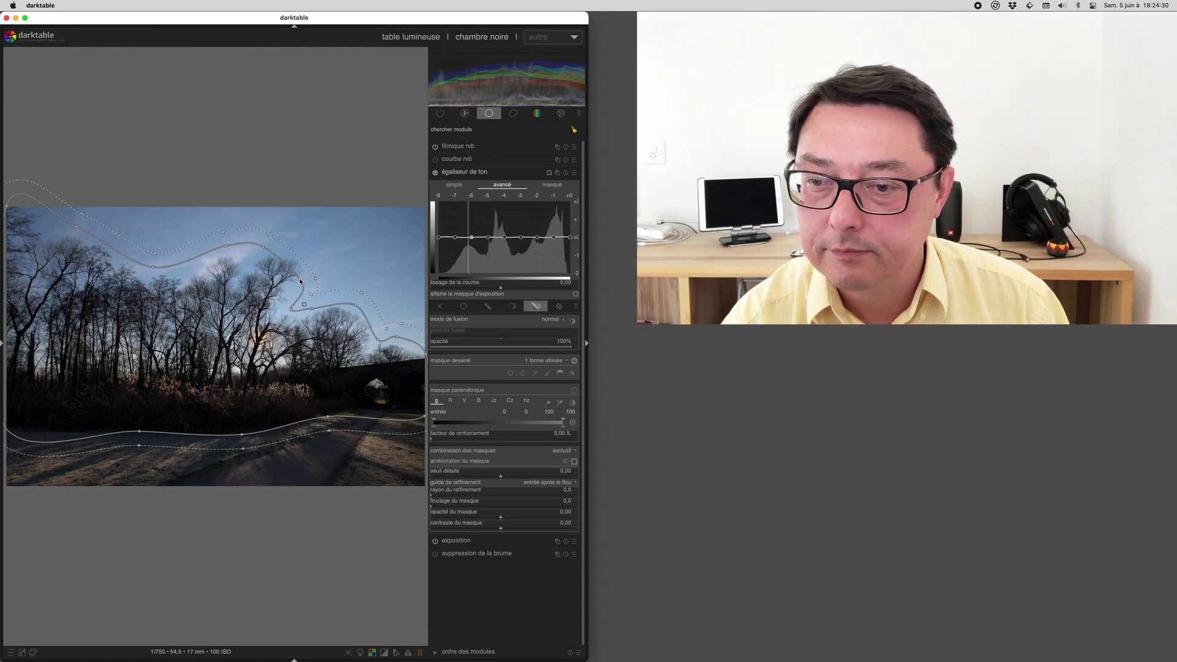
{"action": "mouse_move", "coordinate": [304, 284]}
{"action": "left_mouse_down"}
{"action": "mouse_move", "coordinate": [308, 266]}
{"action": "mouse_move", "coordinate": [270, 249]}
{"action": "left_mouse_up"}
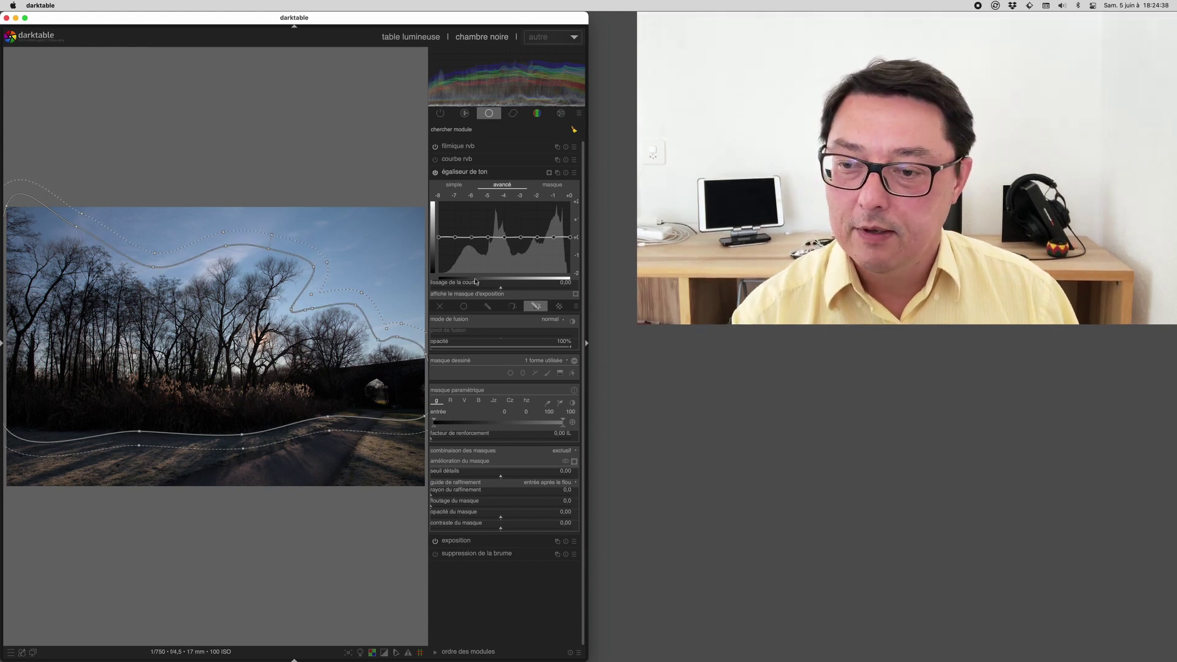
- Show the mask overlay and set the grey parametric mask's upper input limits to 7,1 and 7,5
{"action": "left_click", "coordinate": [575, 461]}
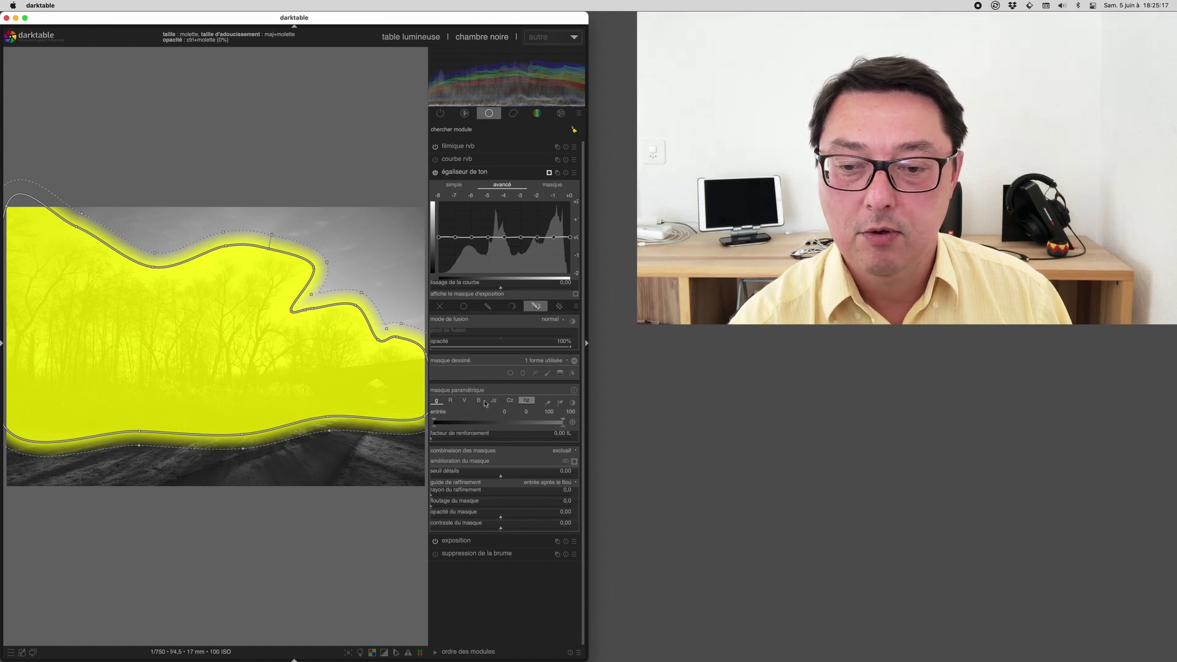
{"action": "left_click", "coordinate": [464, 400]}
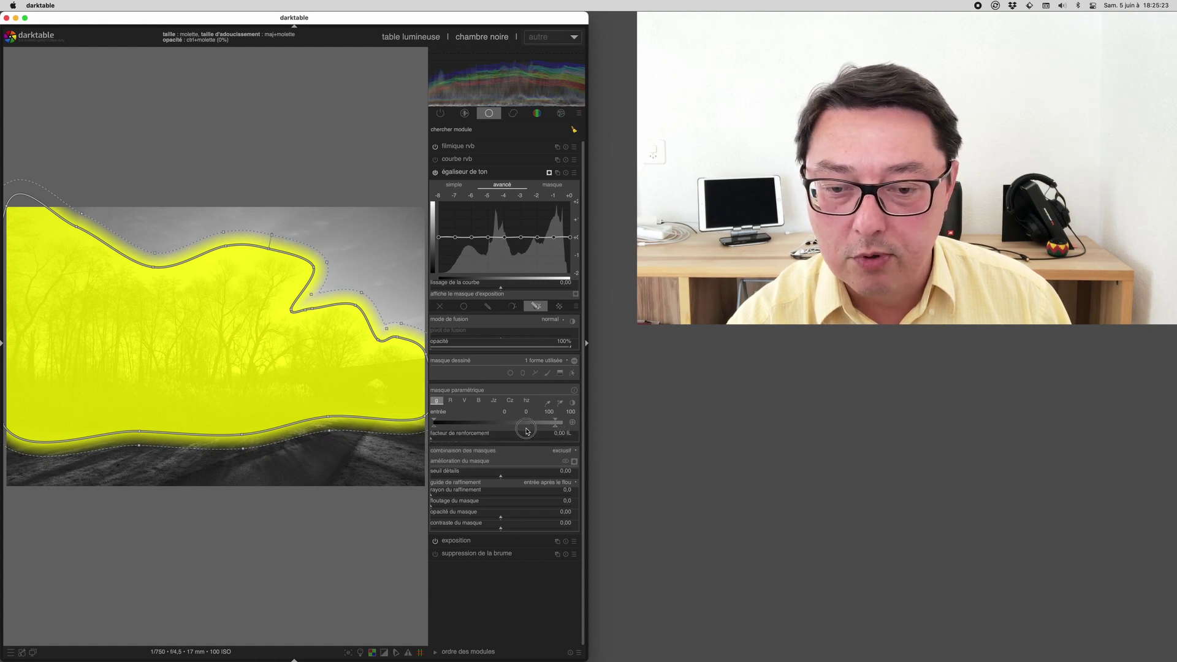
{"action": "left_click_drag", "start_coordinate": [509, 431], "coordinate": [441, 431]}
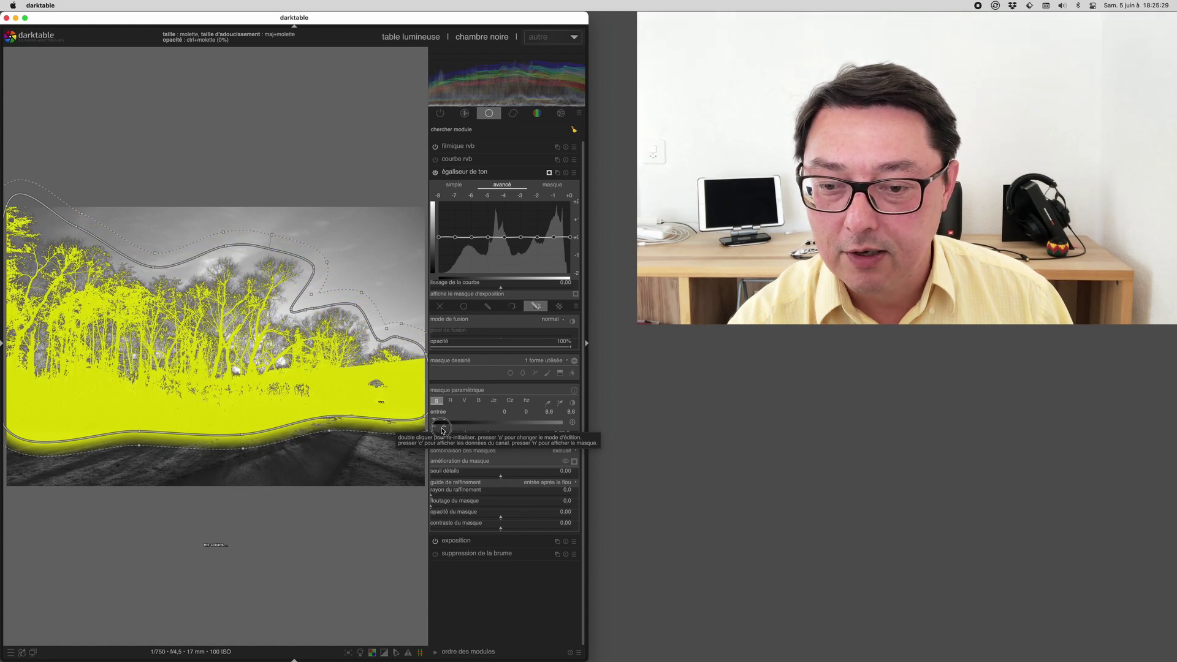
{"action": "mouse_move", "coordinate": [440, 429]}
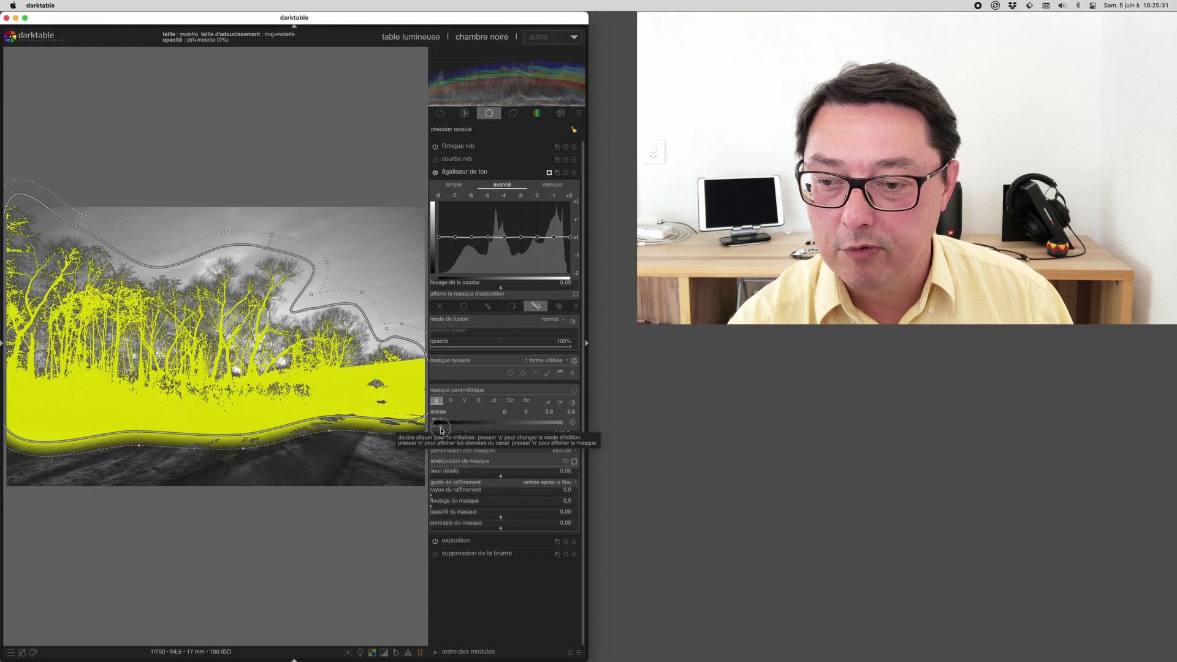
{"action": "left_click_drag", "start_coordinate": [440, 430], "coordinate": [440, 431]}
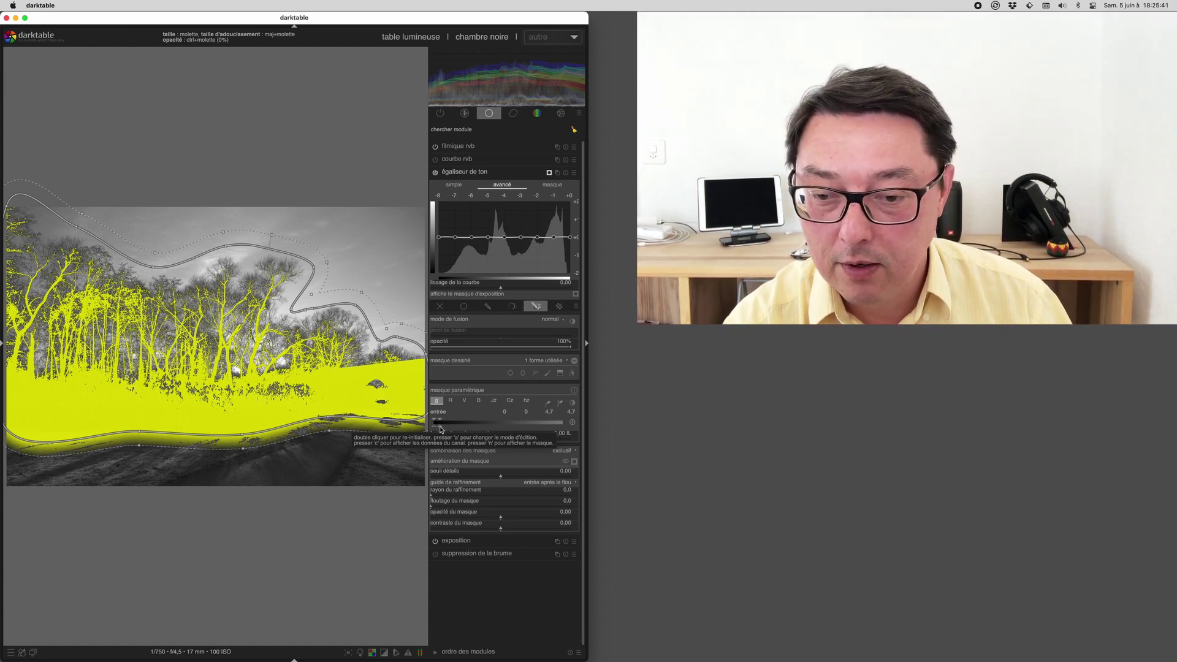
{"action": "left_click", "coordinate": [440, 428]}
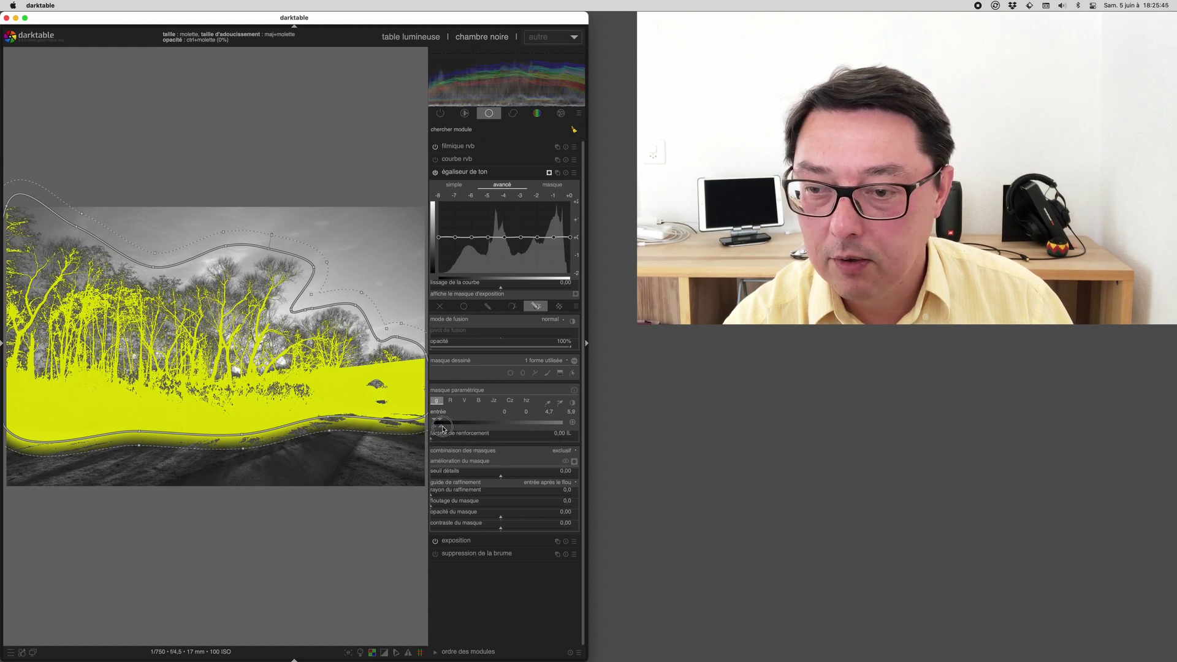
{"action": "left_click", "coordinate": [444, 429]}
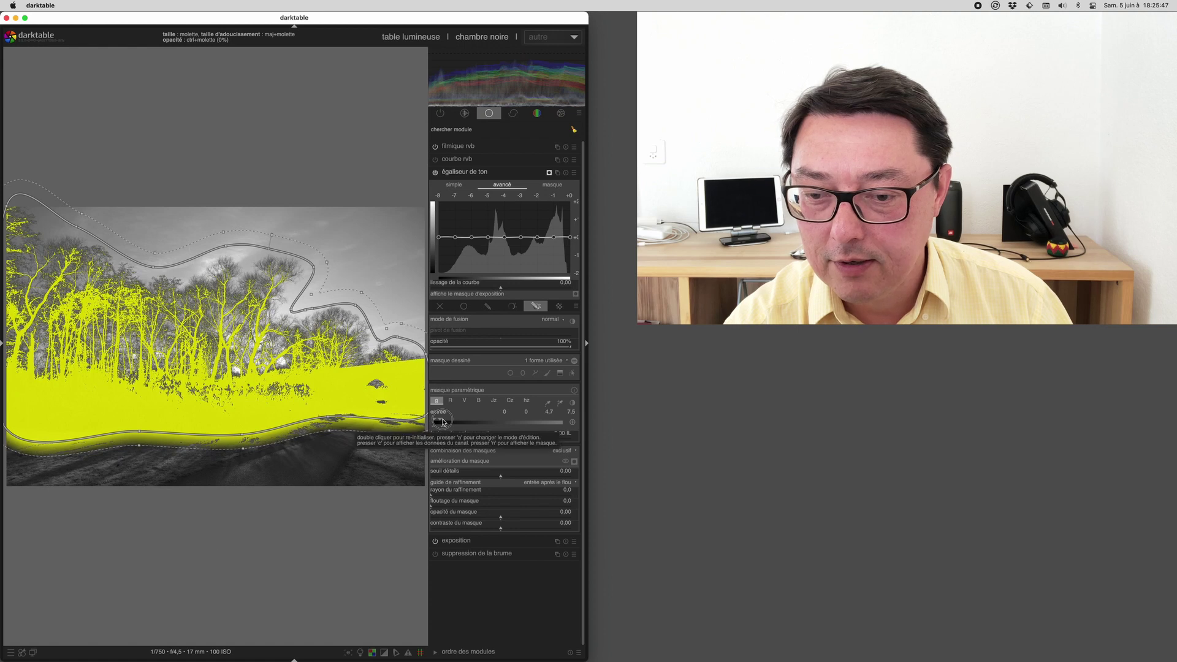
{"action": "left_click_drag", "start_coordinate": [443, 422], "coordinate": [446, 433]}
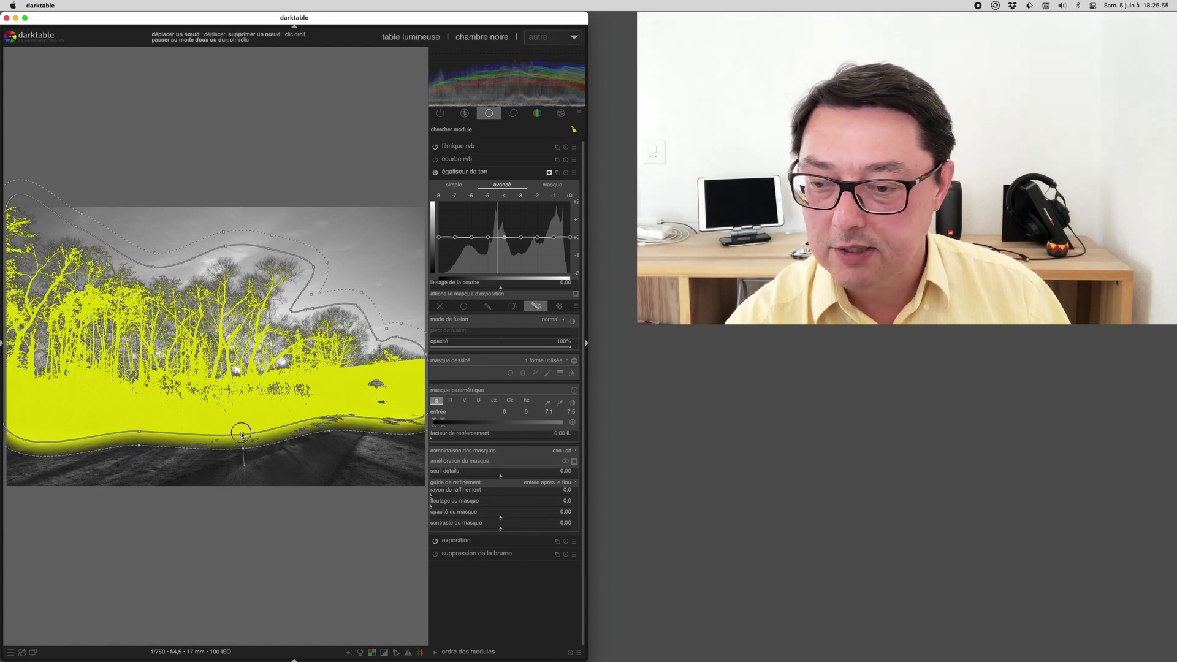
- Move the path's lower and feather nodes so its bottom edge runs just above the road
{"action": "left_click_drag", "start_coordinate": [241, 435], "coordinate": [242, 429]}
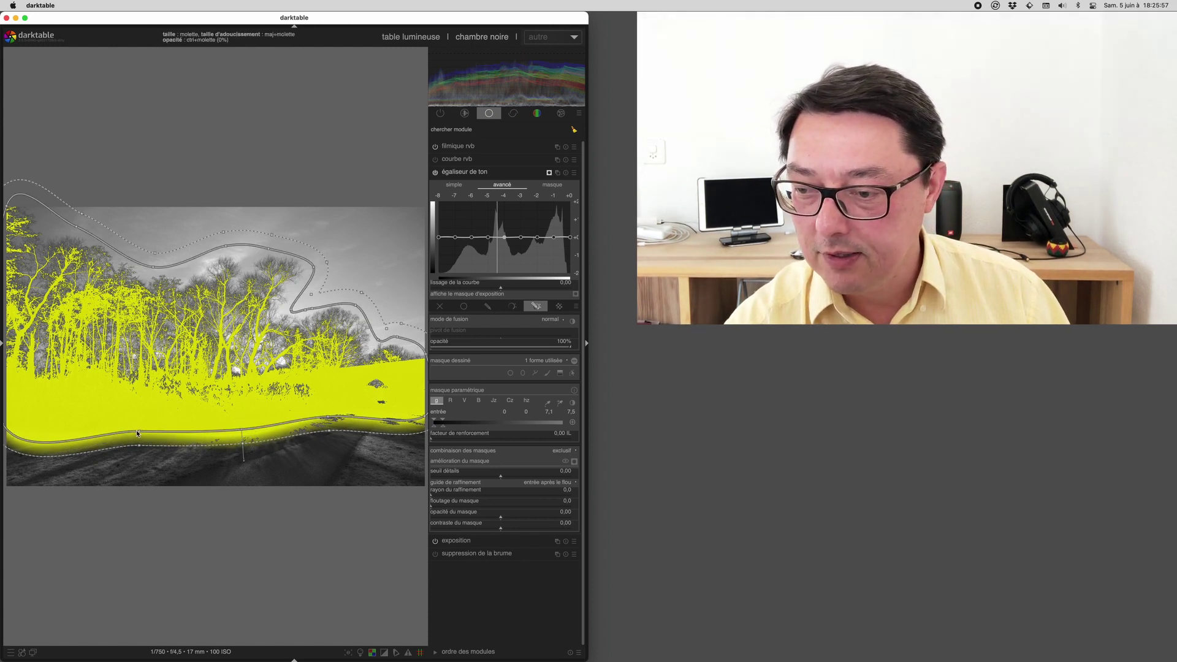
{"action": "left_click_drag", "start_coordinate": [137, 432], "coordinate": [137, 426]}
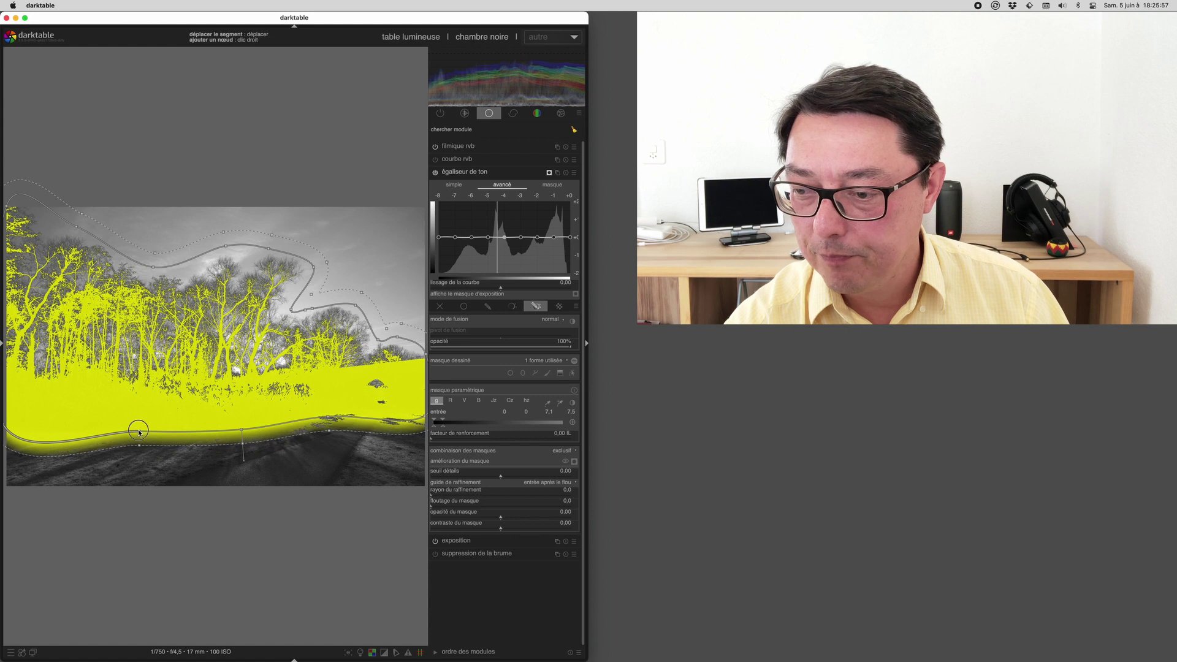
{"action": "left_click", "coordinate": [5, 424]}
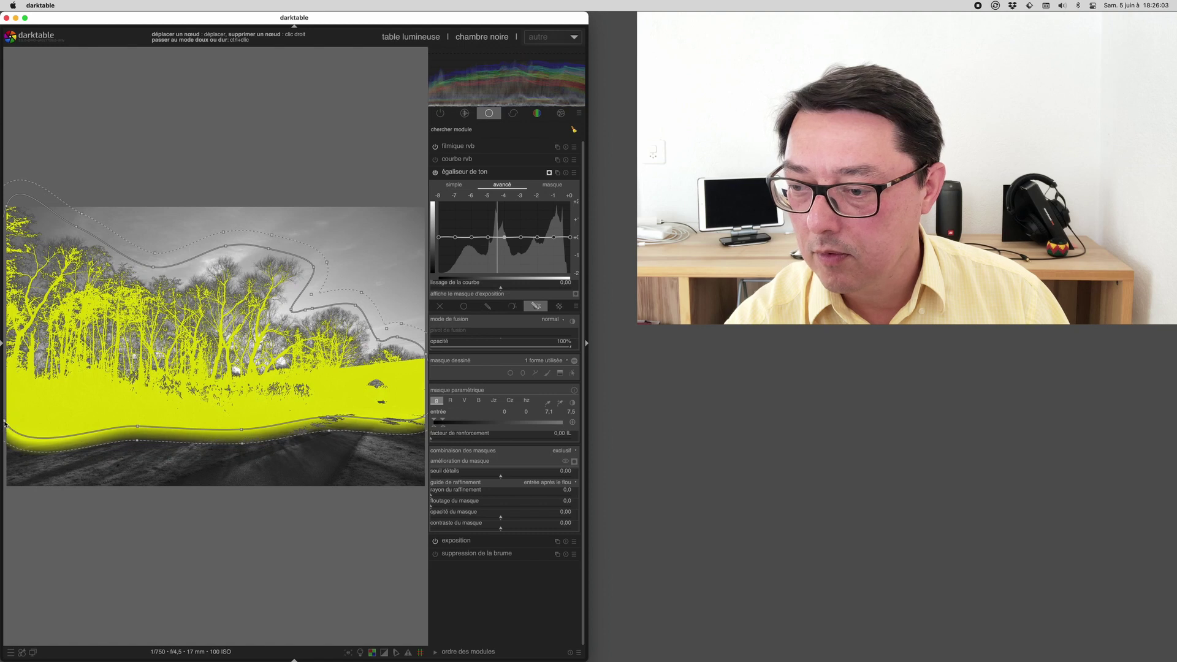
{"action": "left_click_drag", "start_coordinate": [139, 431], "coordinate": [112, 431]}
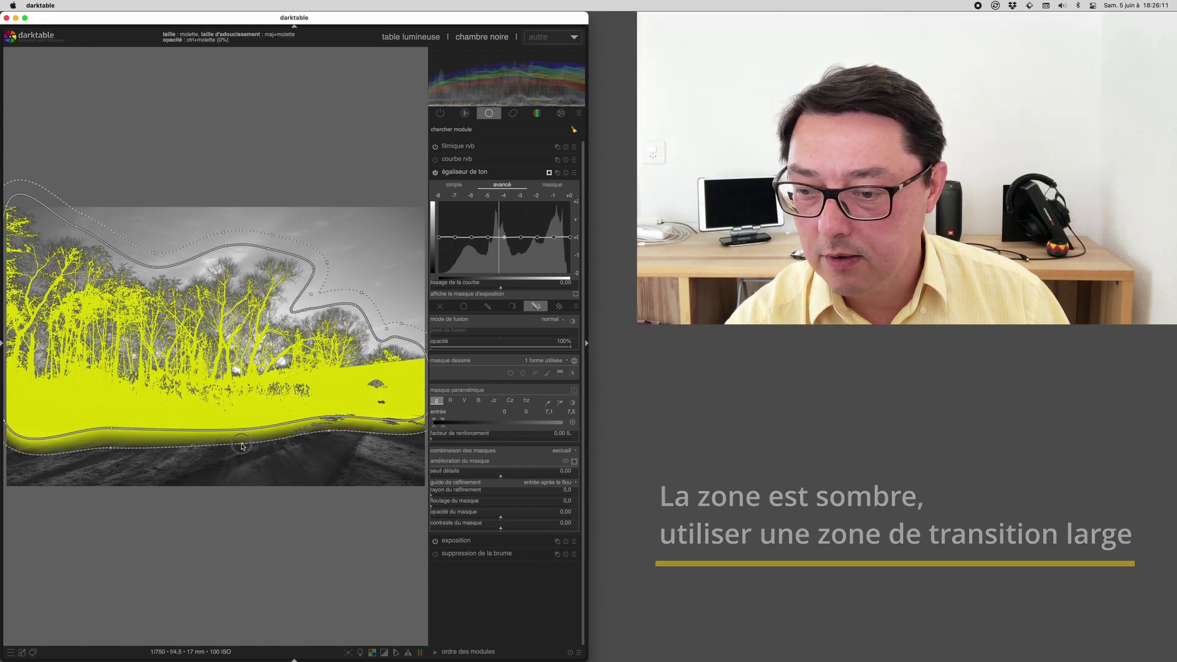
{"action": "left_click", "coordinate": [329, 433]}
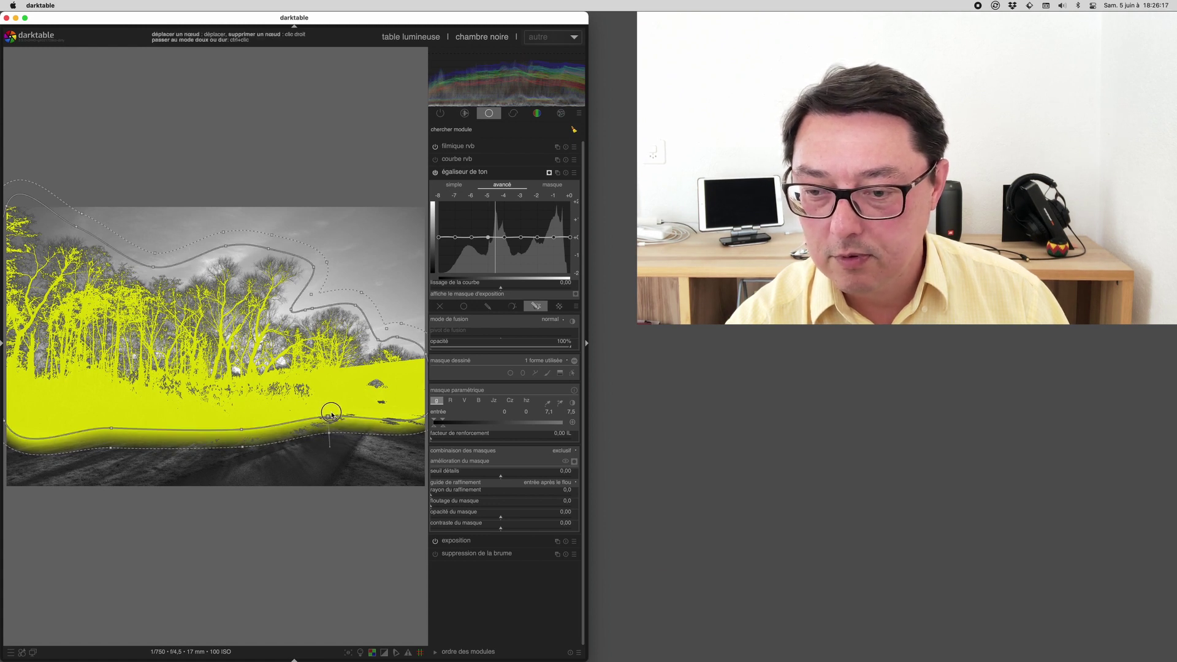
{"action": "left_click_drag", "start_coordinate": [336, 413], "coordinate": [330, 422]}
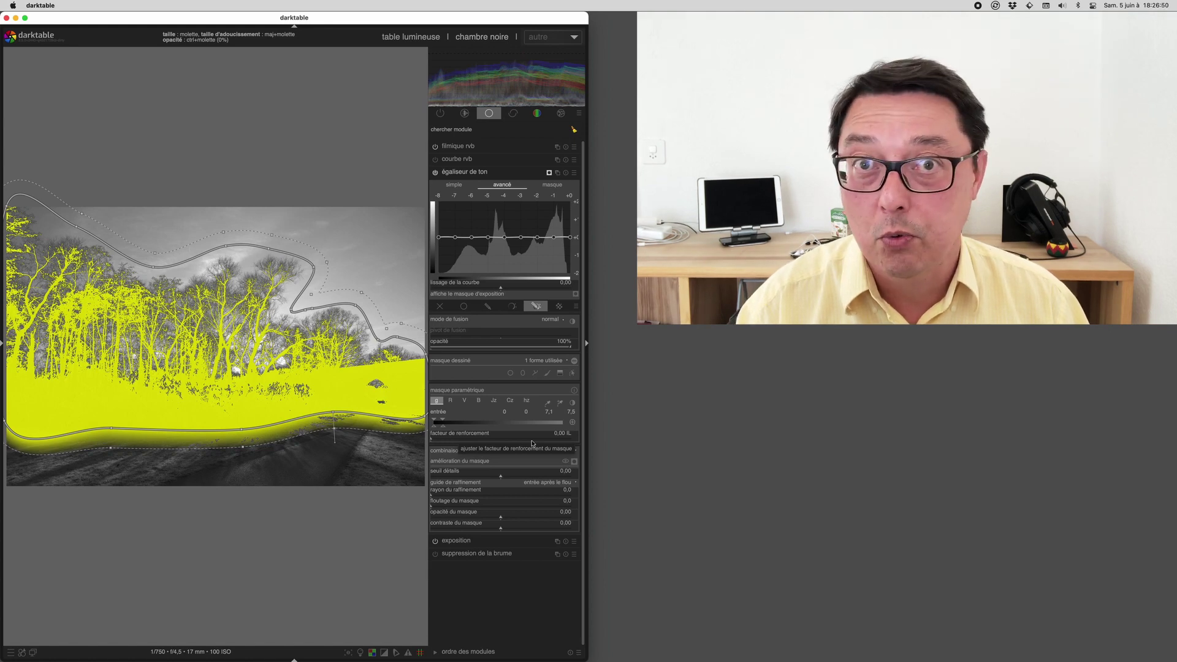
- Hide the mask overlay and lift the tone equalizer curve at -6 and -5 EV
{"action": "left_click", "coordinate": [575, 462]}
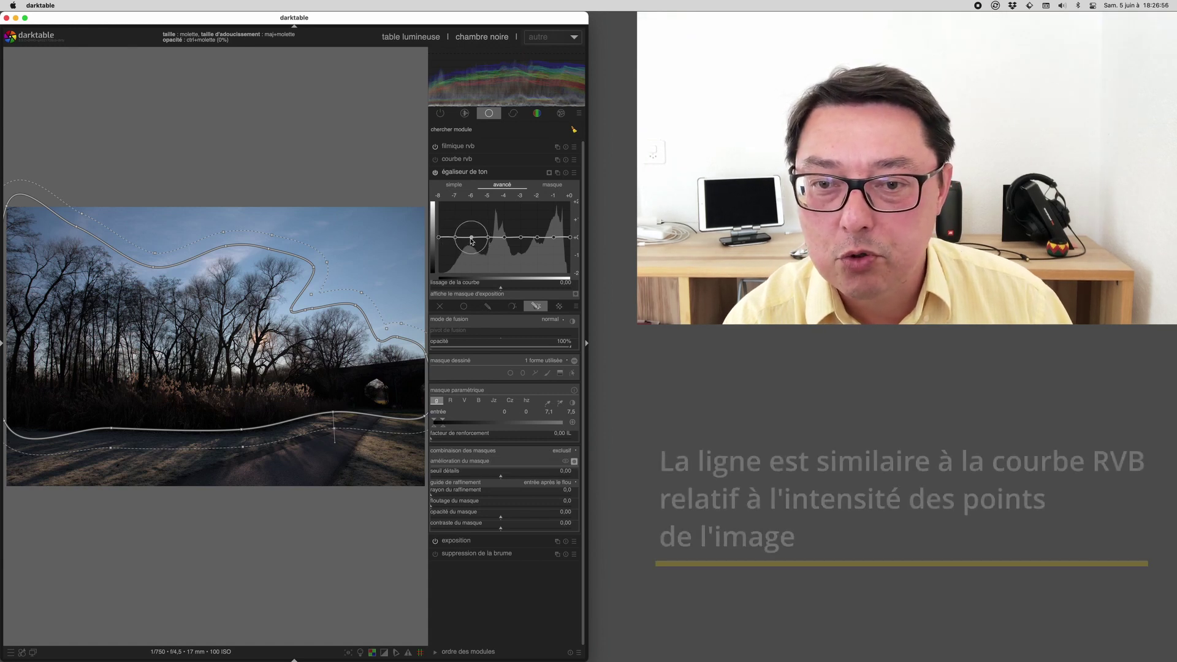
{"action": "left_click_drag", "start_coordinate": [472, 239], "coordinate": [471, 228]}
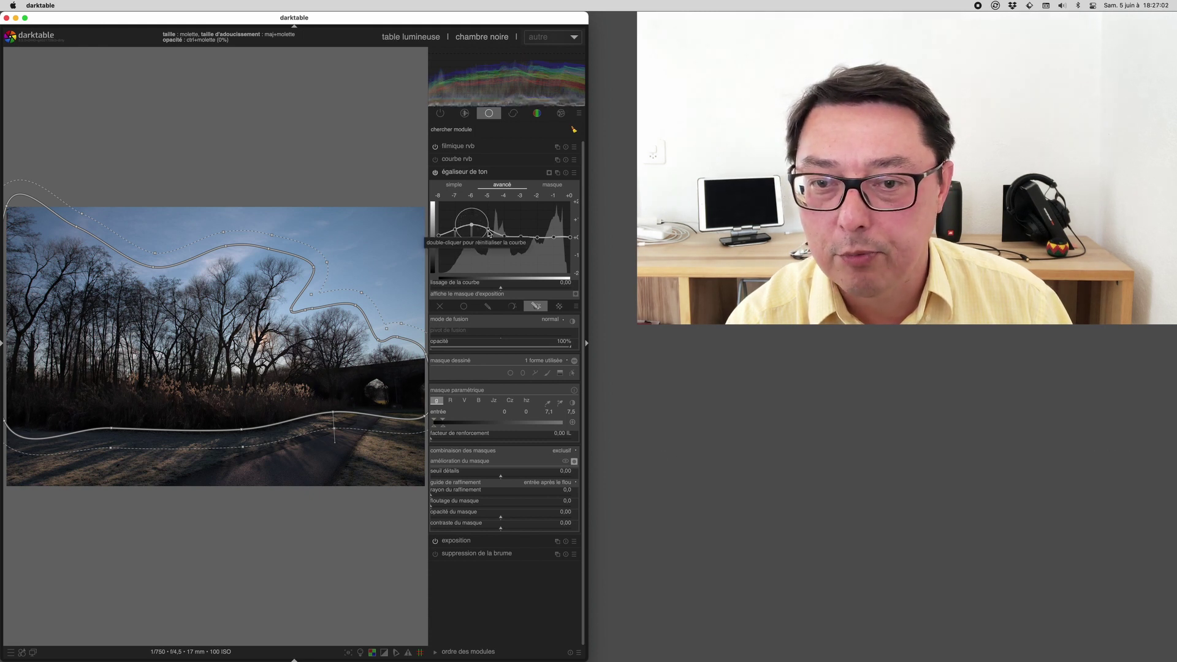
{"action": "left_click_drag", "start_coordinate": [489, 233], "coordinate": [489, 231]}
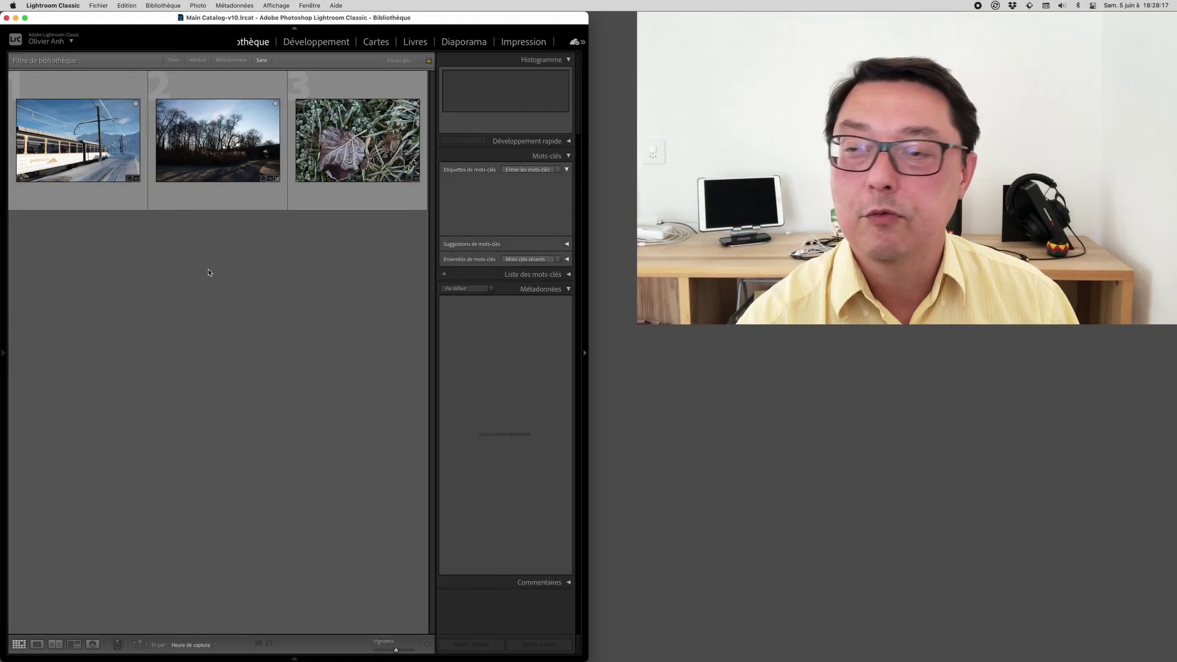
- Open the bare-trees photo in Develop and draw a radial filter ellipse over it
{"action": "left_click", "coordinate": [207, 204]}
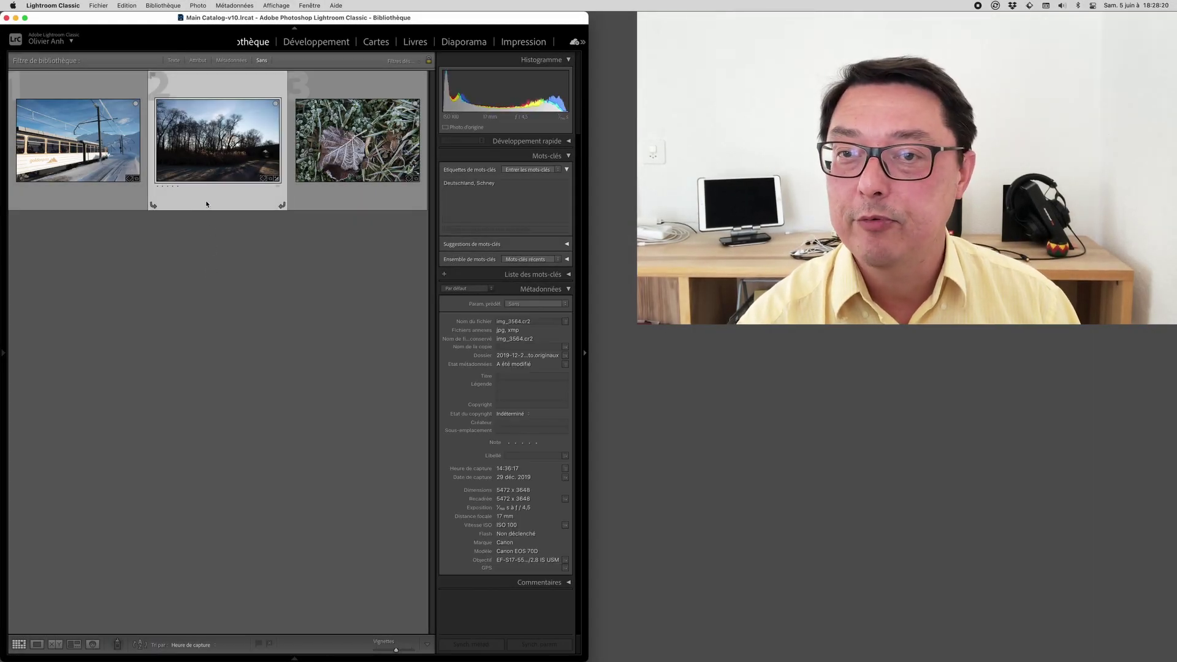
{"action": "left_click", "coordinate": [308, 43]}
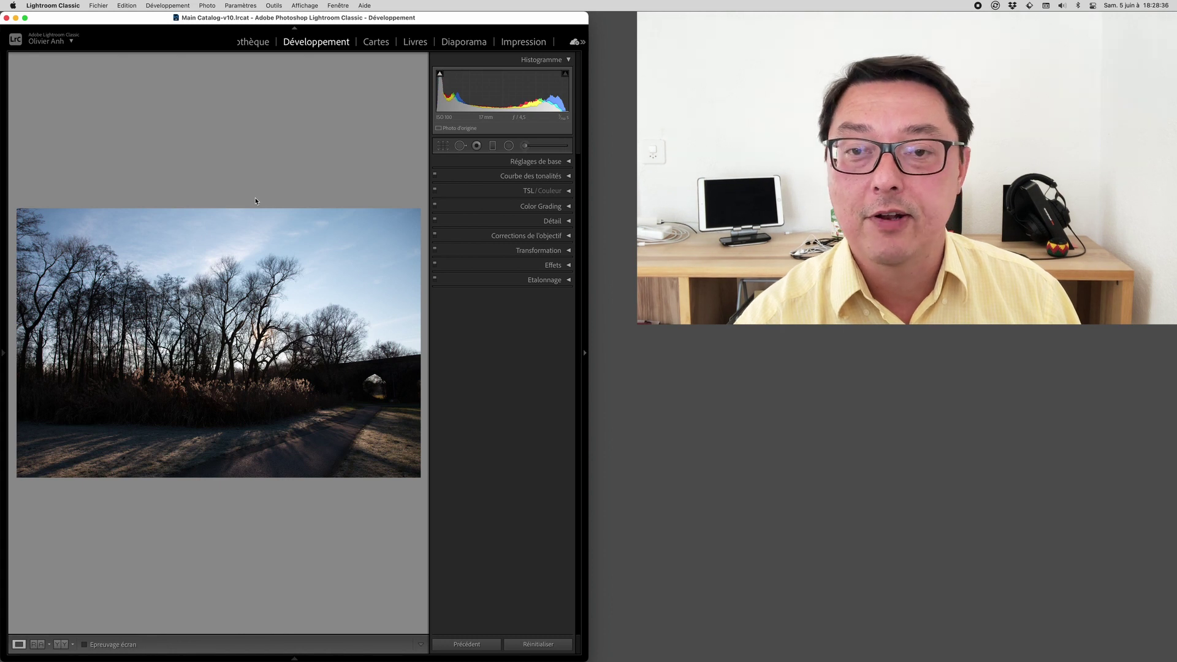
{"action": "left_click", "coordinate": [508, 146]}
{"action": "left_click_drag", "start_coordinate": [31, 228], "coordinate": [368, 415]}
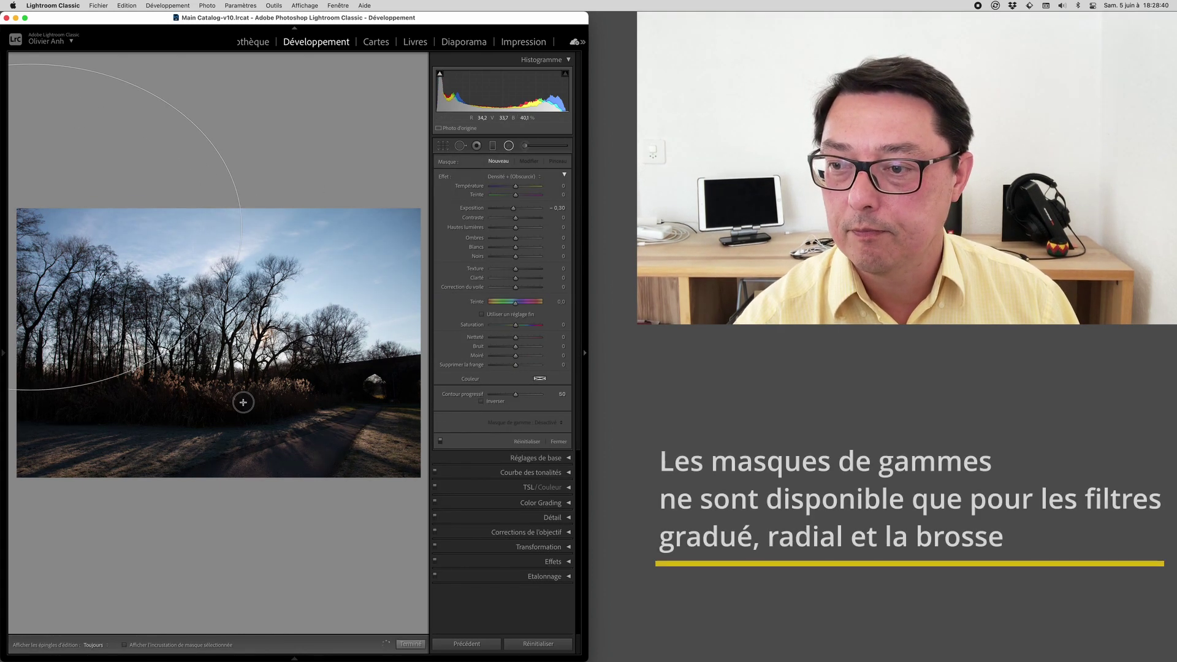
- Move the radial filter lower and flatten it into a wide ellipse over treeline and ground
{"action": "left_click_drag", "start_coordinate": [99, 257], "coordinate": [282, 364]}
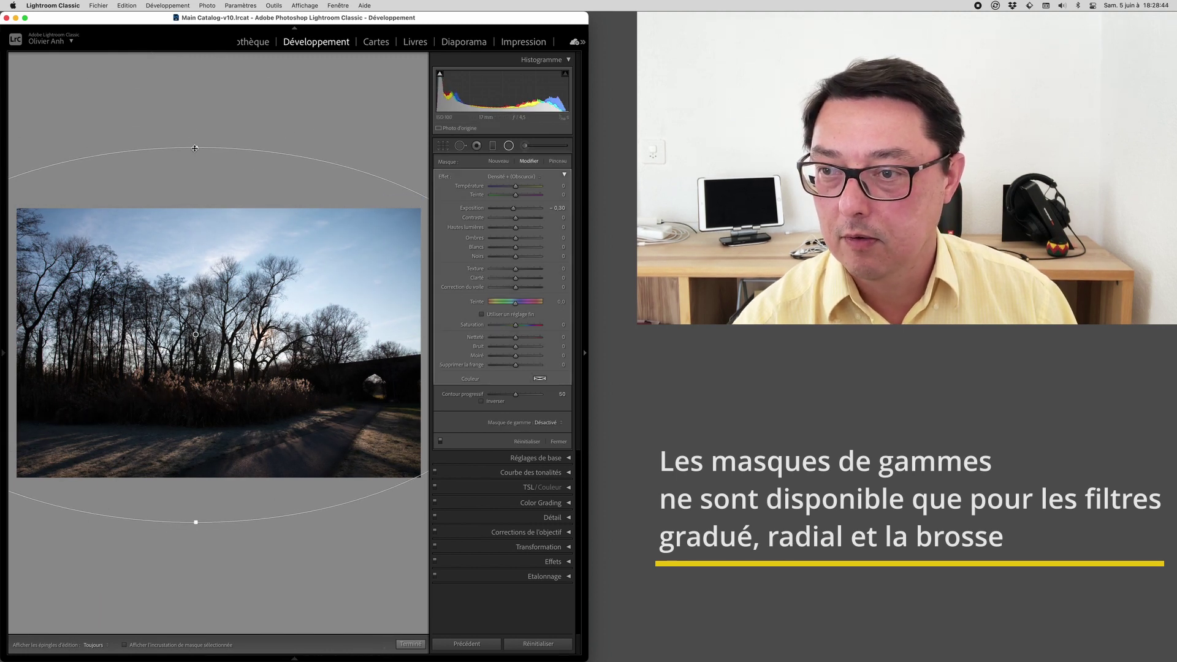
{"action": "left_click_drag", "start_coordinate": [198, 147], "coordinate": [197, 179]}
{"action": "left_click_drag", "start_coordinate": [347, 357], "coordinate": [349, 328]}
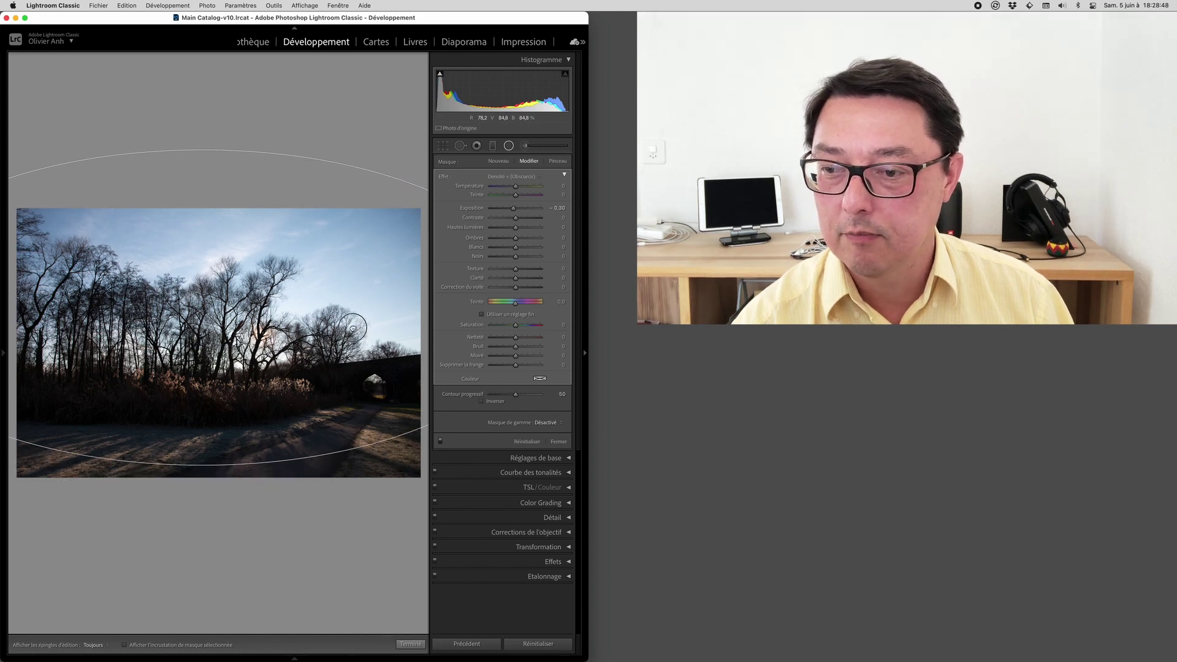
{"action": "left_click_drag", "start_coordinate": [198, 149], "coordinate": [241, 252]}
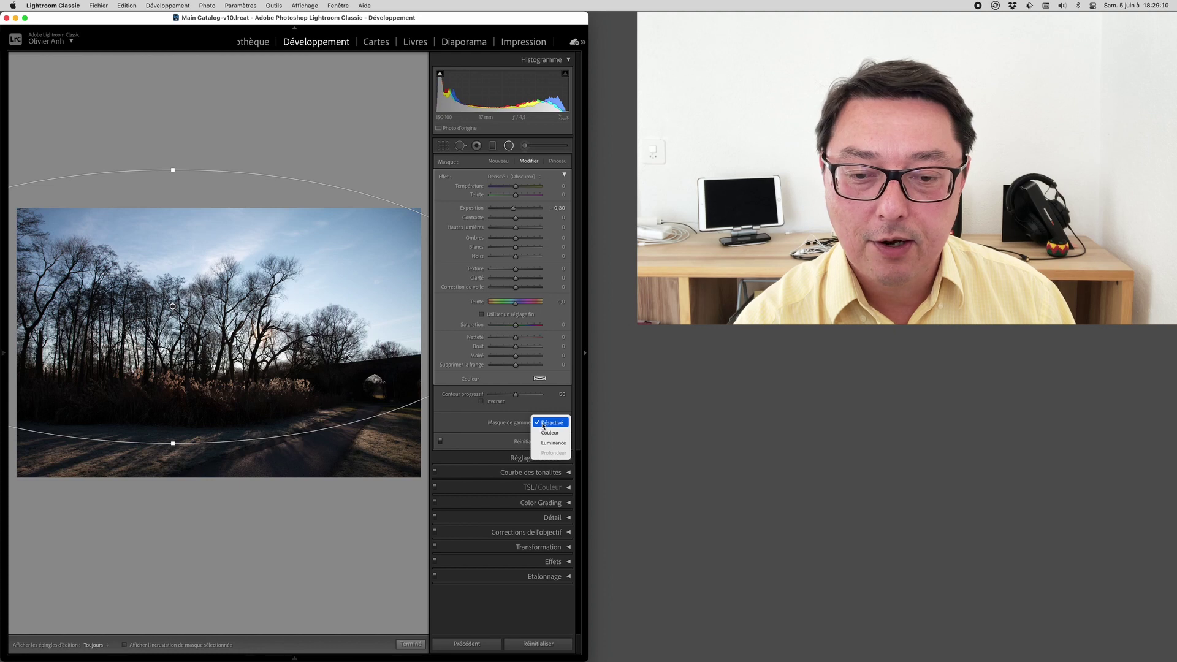
- Add a Luminance range mask sampled from the dark trees (0–33), Feather 1, and enlarge the ellipse
{"action": "left_click", "coordinate": [565, 444]}
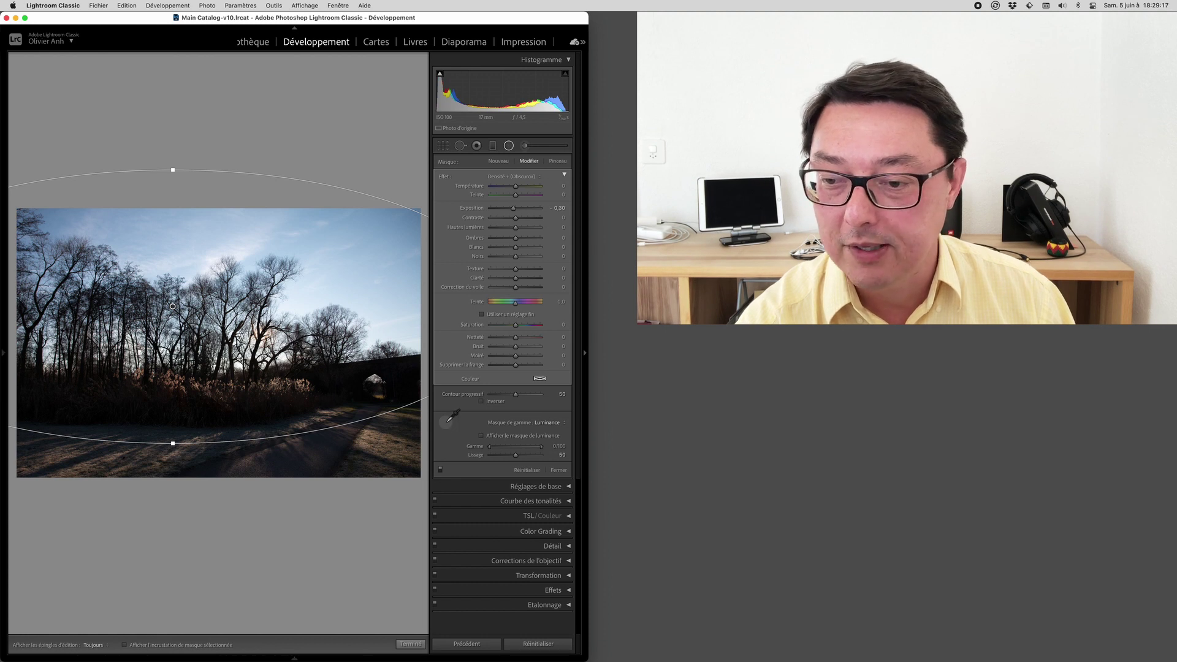
{"action": "left_click", "coordinate": [451, 418]}
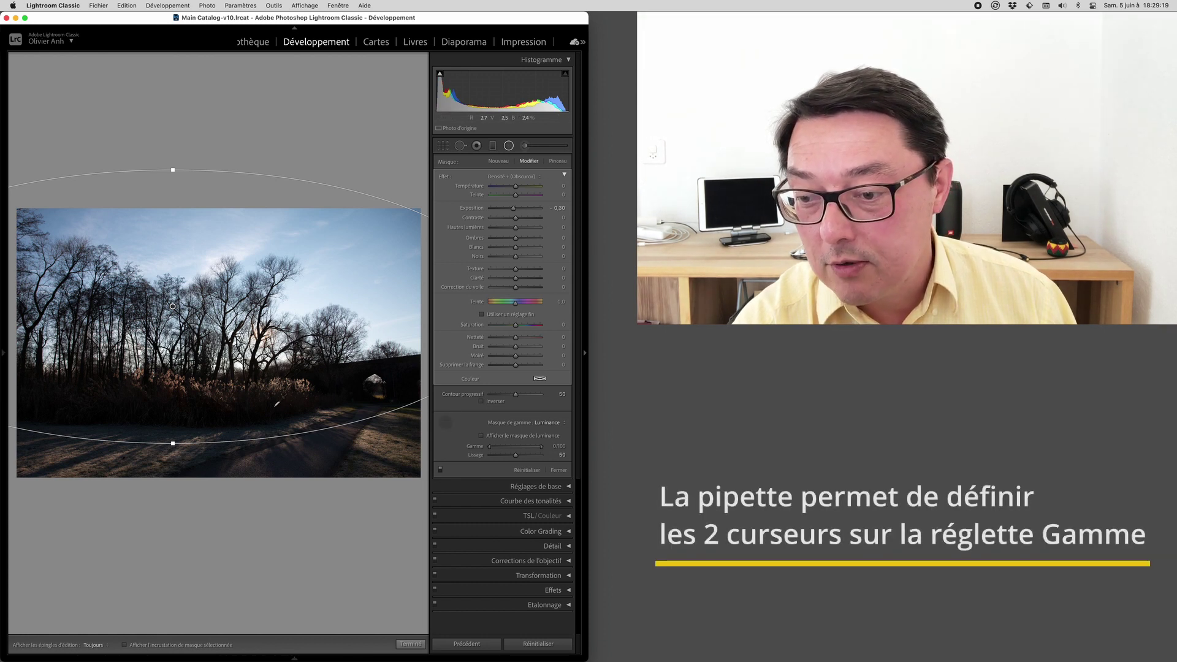
{"action": "left_click", "coordinate": [275, 406]}
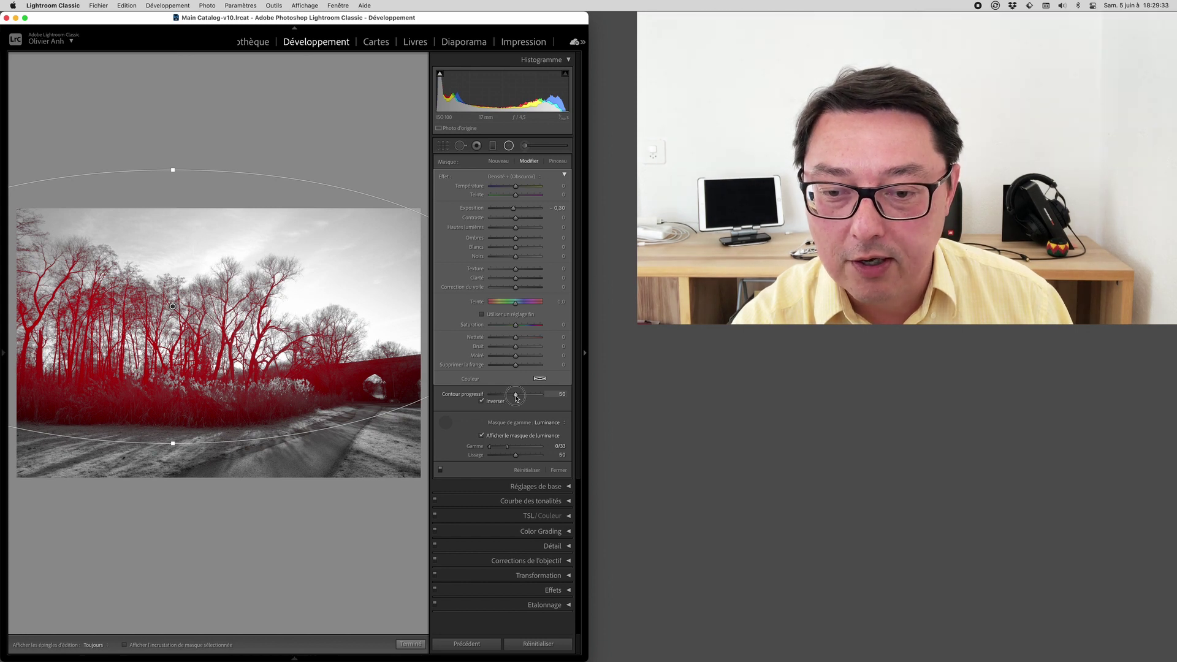
{"action": "left_click_drag", "start_coordinate": [514, 395], "coordinate": [497, 398]}
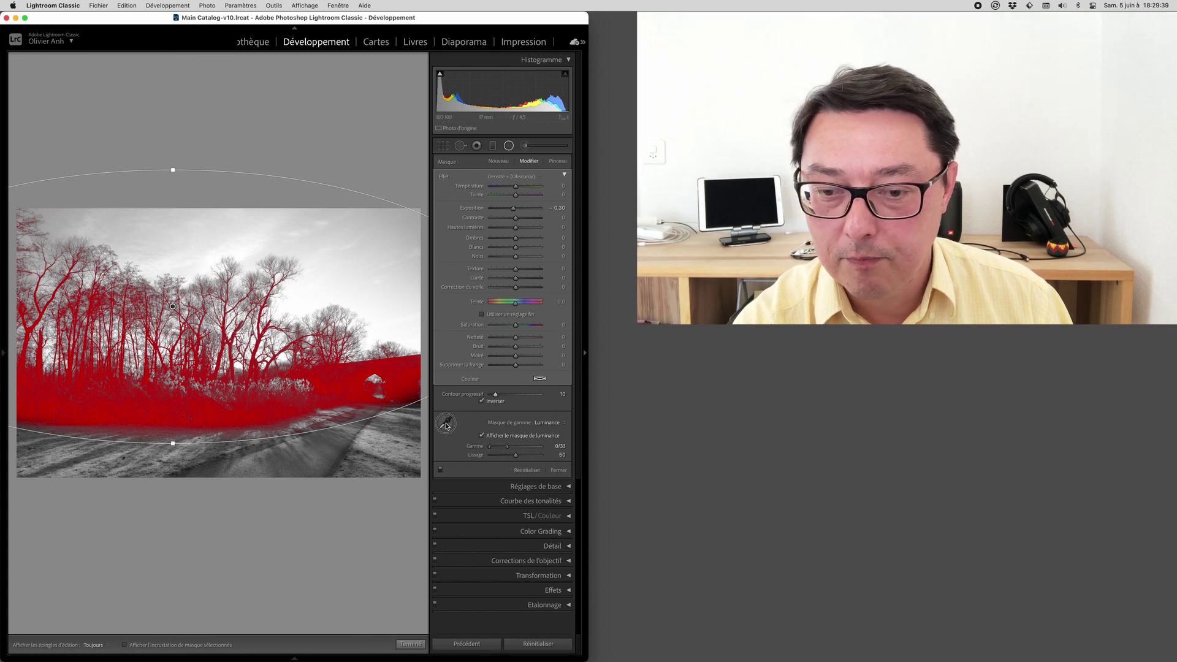
{"action": "left_click_drag", "start_coordinate": [174, 446], "coordinate": [174, 452]}
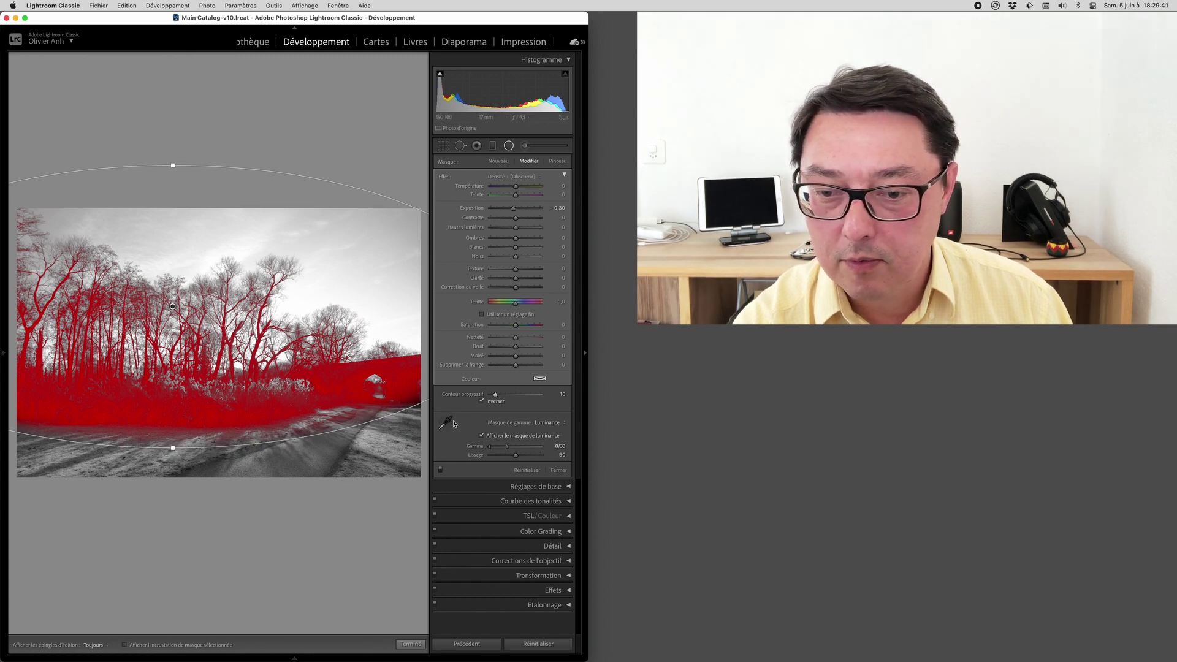
{"action": "left_click_drag", "start_coordinate": [497, 394], "coordinate": [491, 395]}
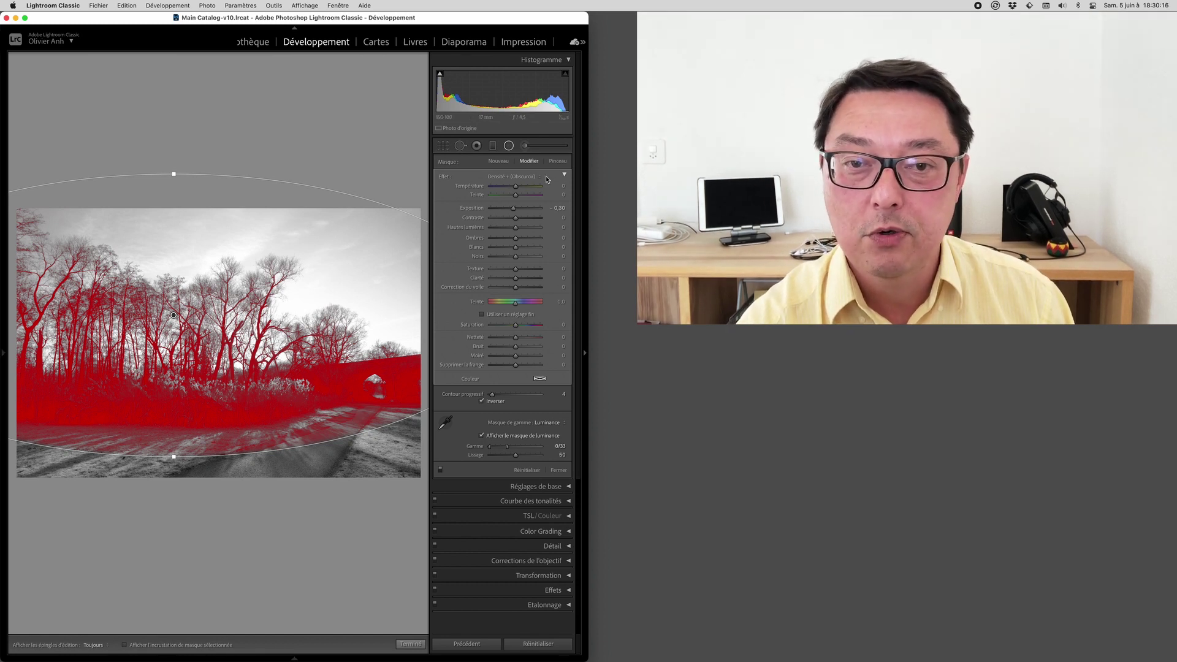
- Pick the mask brush, enlarge it, and cycle H until edit pins always show
{"action": "left_click", "coordinate": [559, 163]}
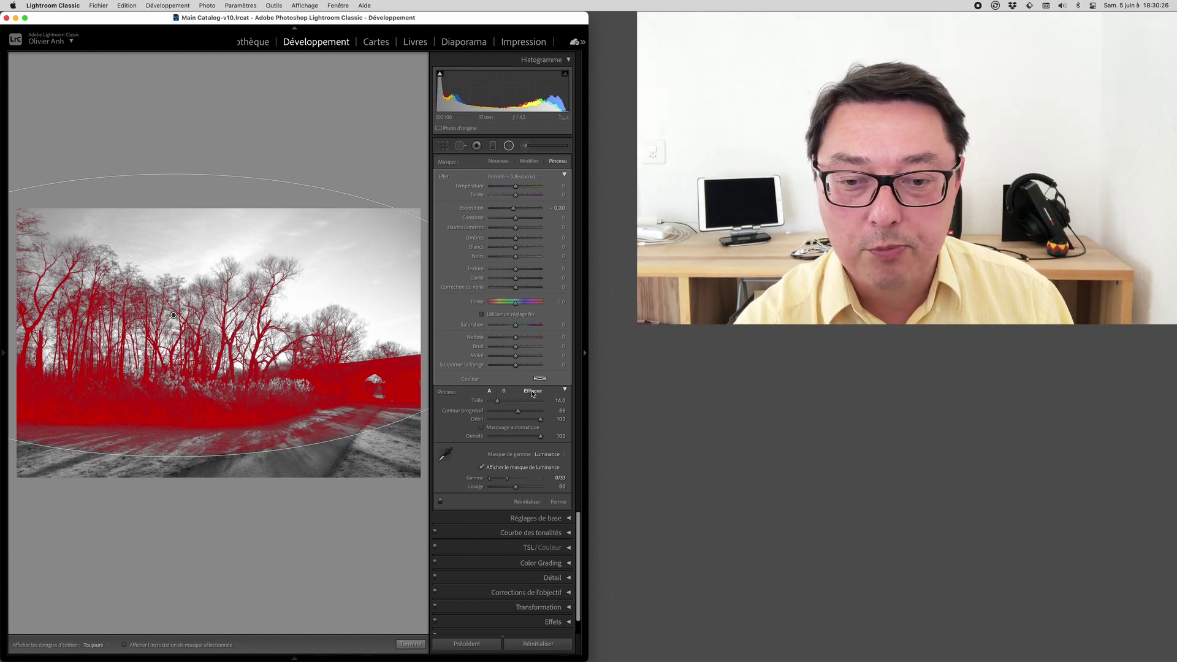
{"action": "key", "text": "bracketright"}
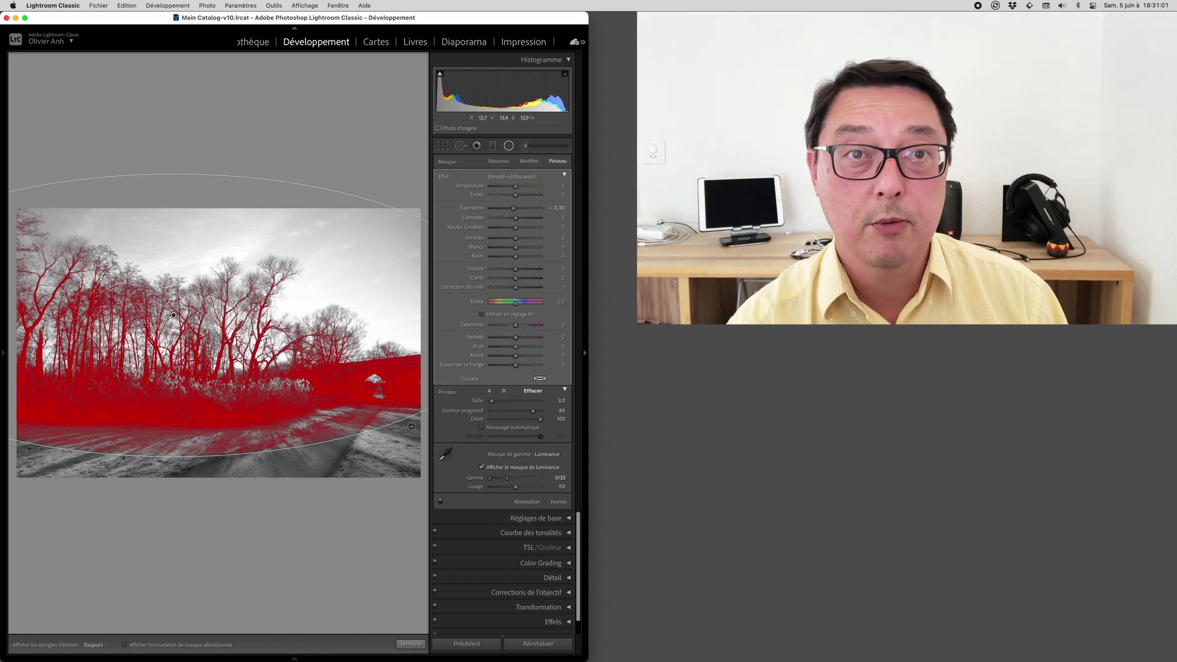
{"action": "key", "text": "h"}
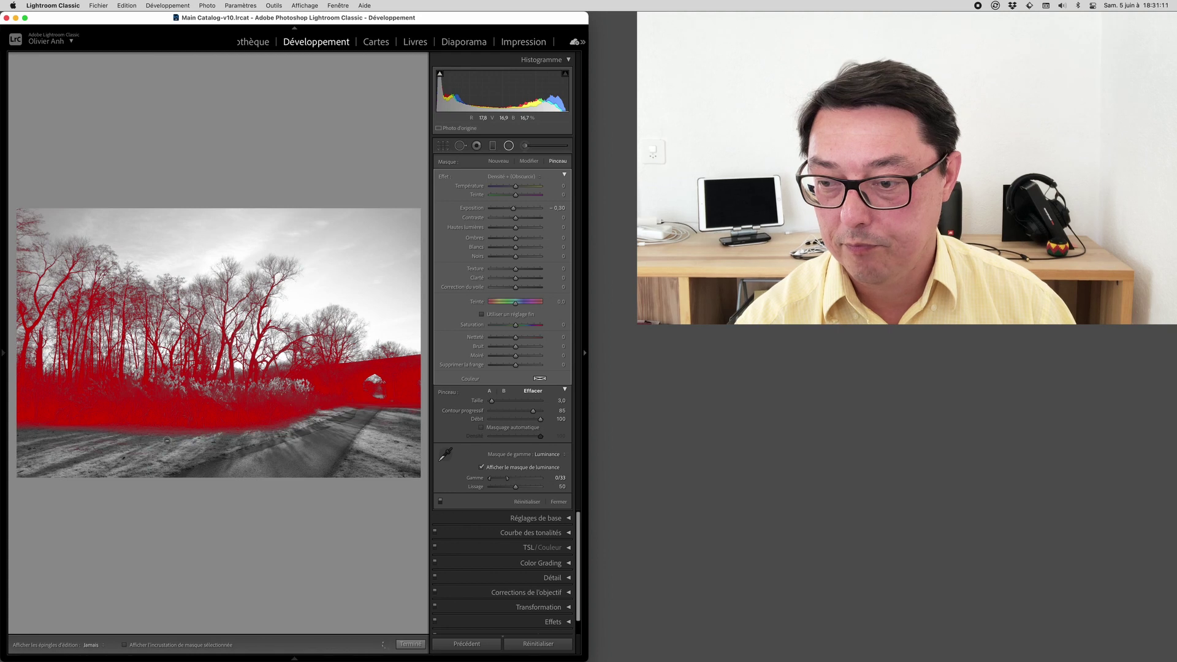
{"action": "scroll", "coordinate": [173, 315], "scroll_direction": "up", "scroll_amount": 1}
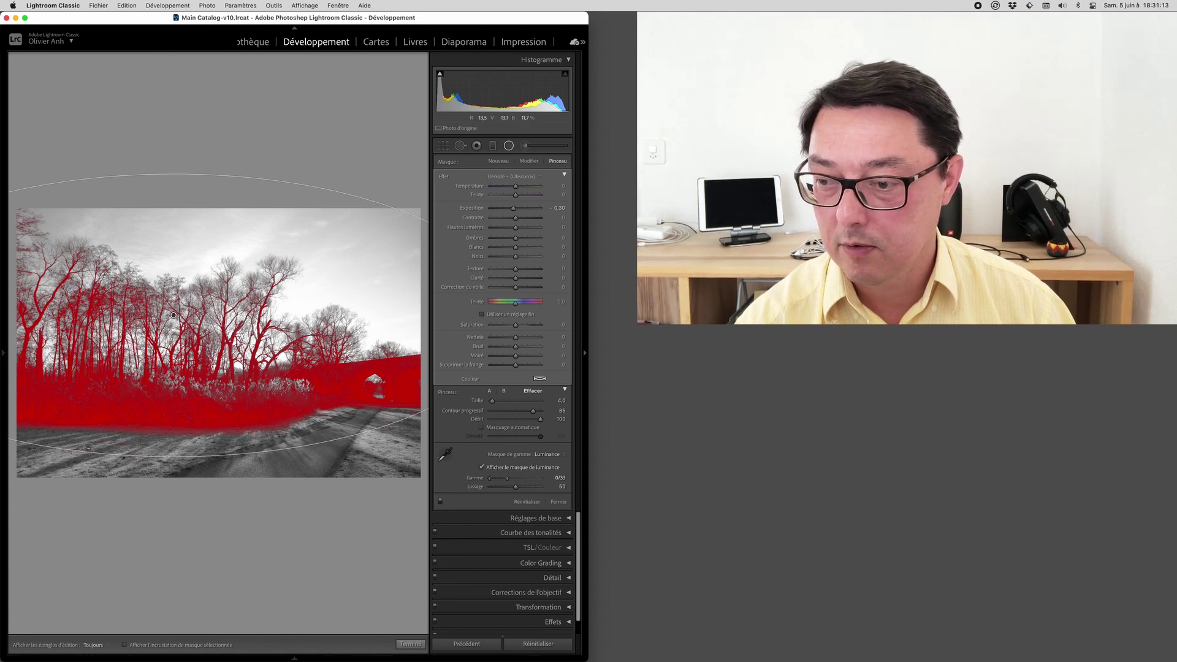
{"action": "key", "text": "h"}
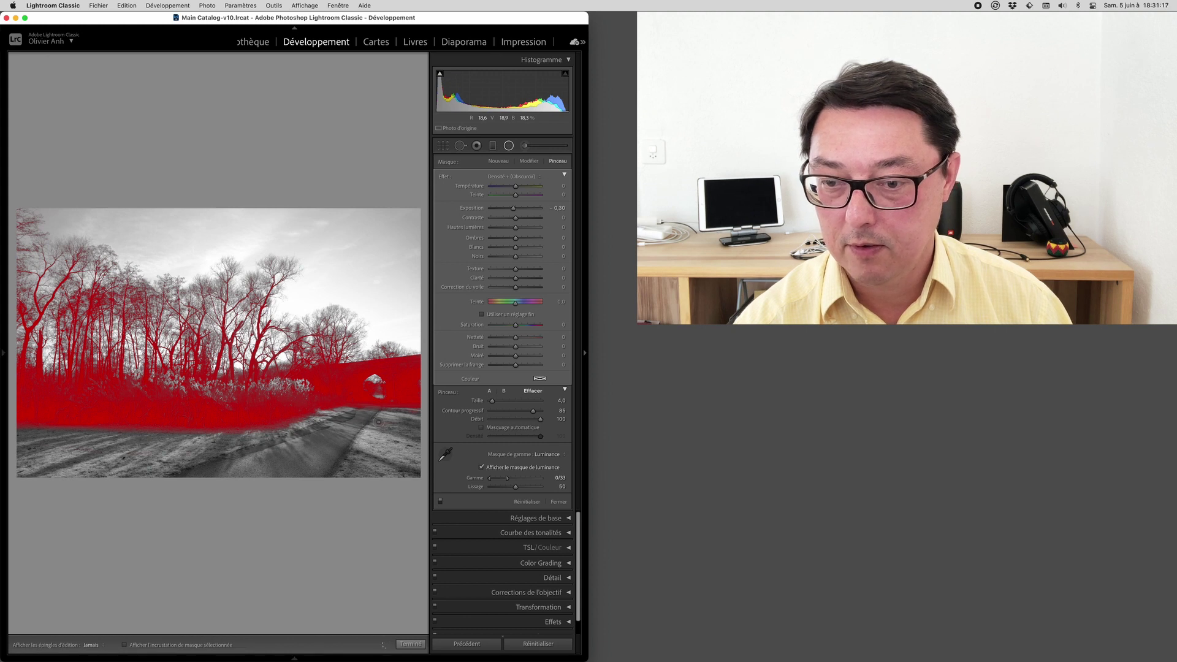
{"action": "key", "text": "h"}
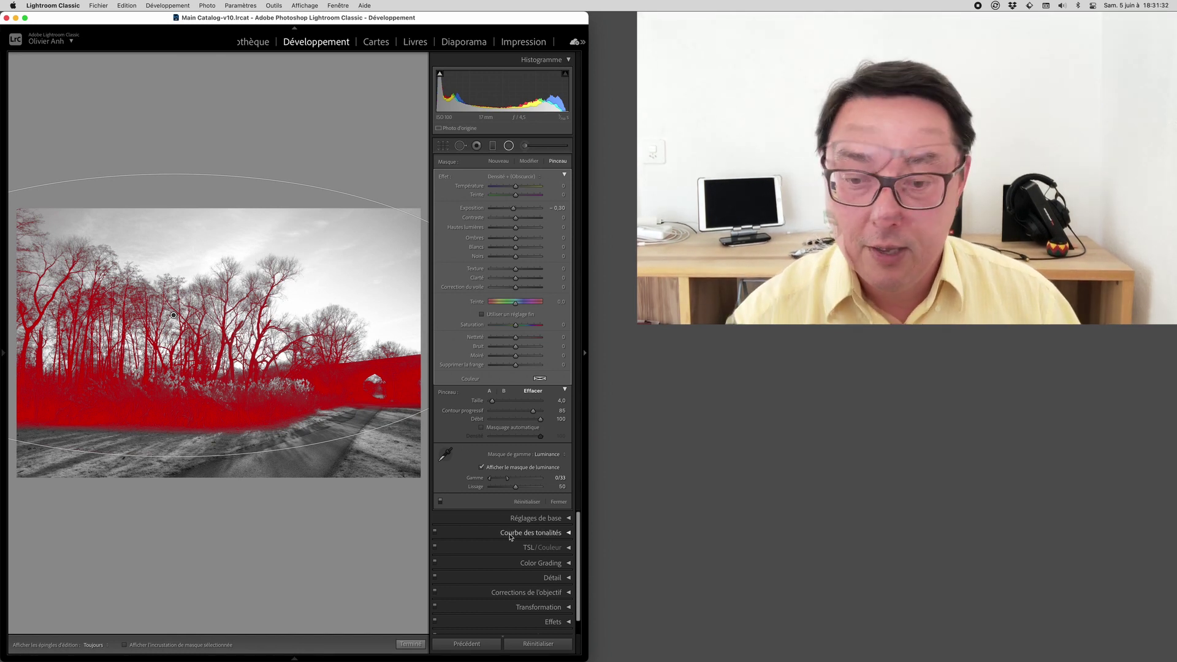
- Hide the luminance mask overlay and raise the brush's Shadows to 1
{"action": "left_click", "coordinate": [497, 471]}
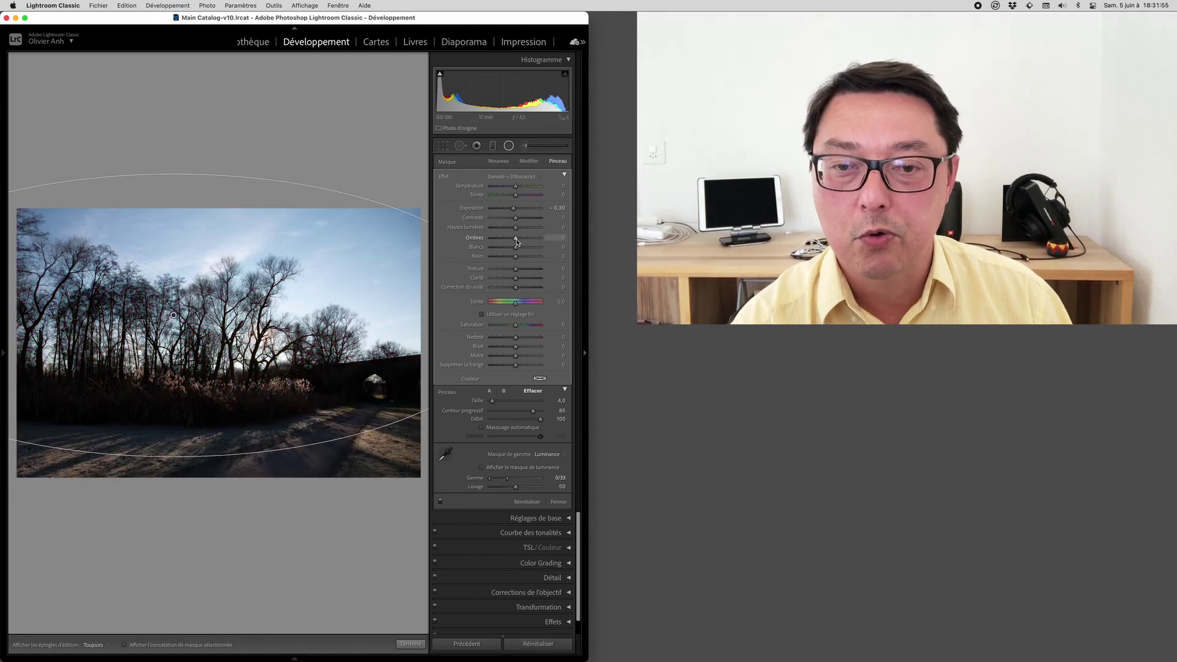
{"action": "left_click_drag", "start_coordinate": [517, 239], "coordinate": [548, 241]}
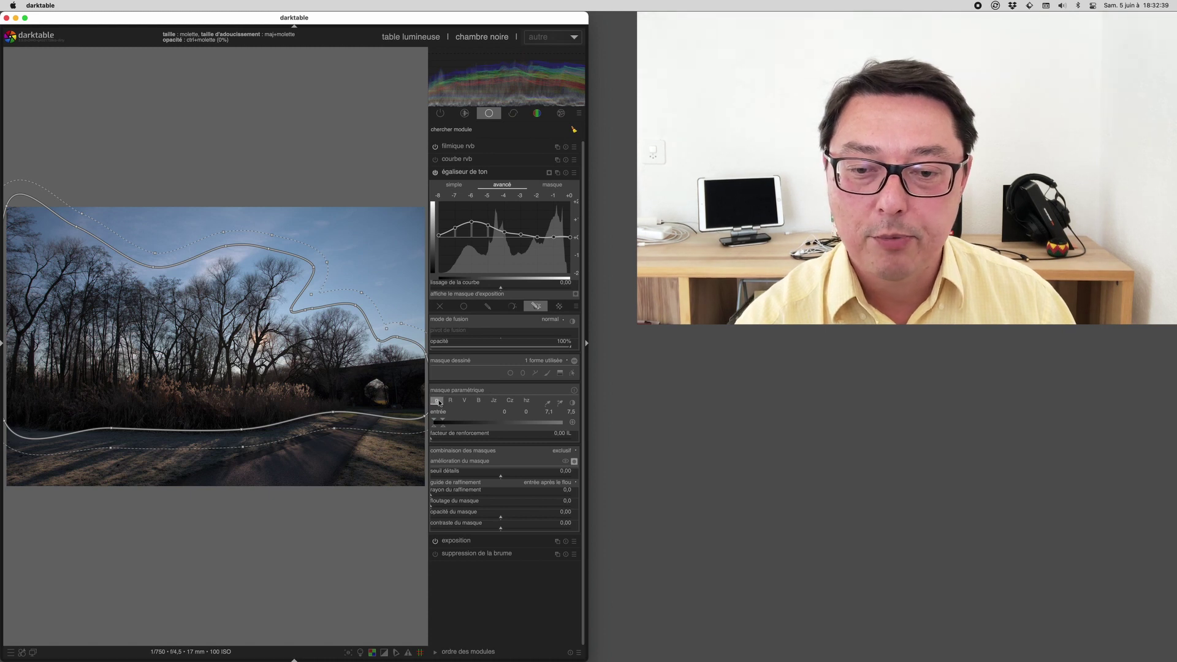
{"action": "scroll", "coordinate": [438, 403], "scroll_direction": "down", "scroll_amount": 4}
{"action": "scroll", "coordinate": [440, 404], "scroll_direction": "up", "scroll_amount": 3}
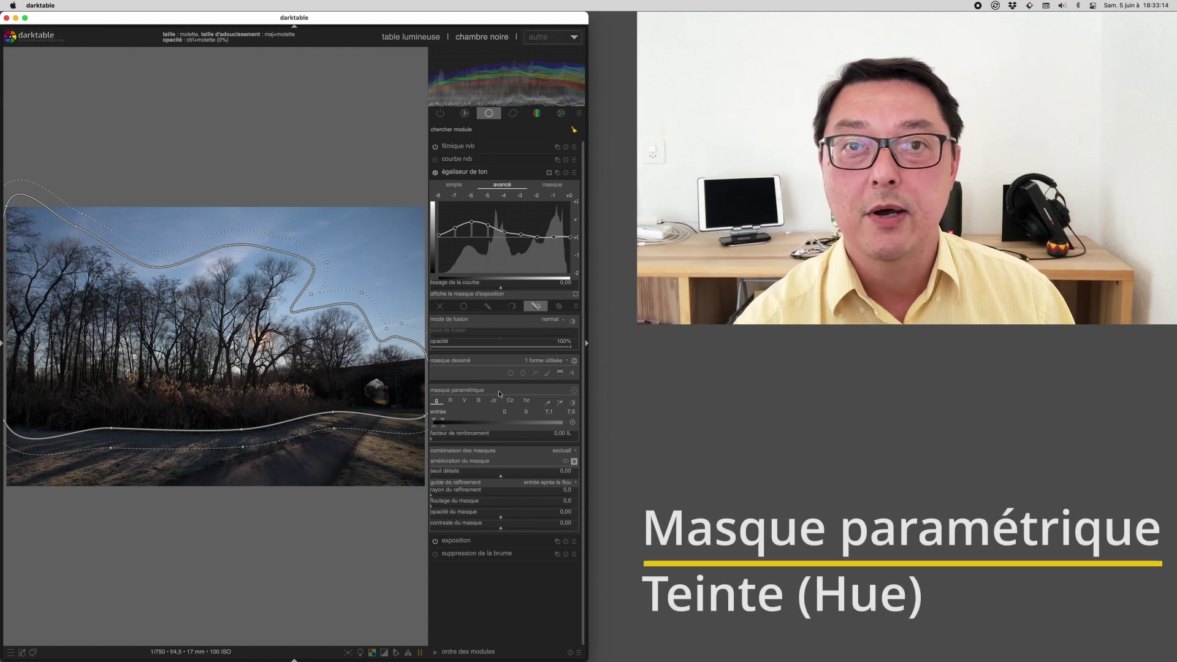
- Pick the frosted leaf thumbnail in lighttable and open it in darkroom
{"action": "left_click", "coordinate": [393, 40]}
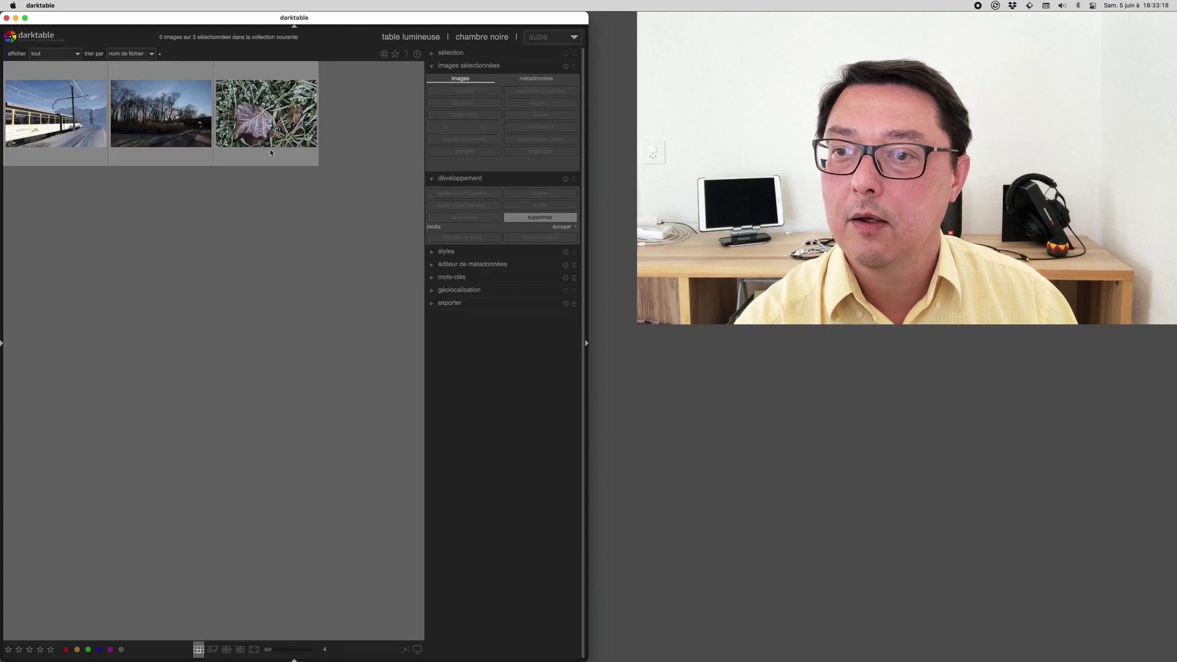
{"action": "left_click", "coordinate": [266, 116]}
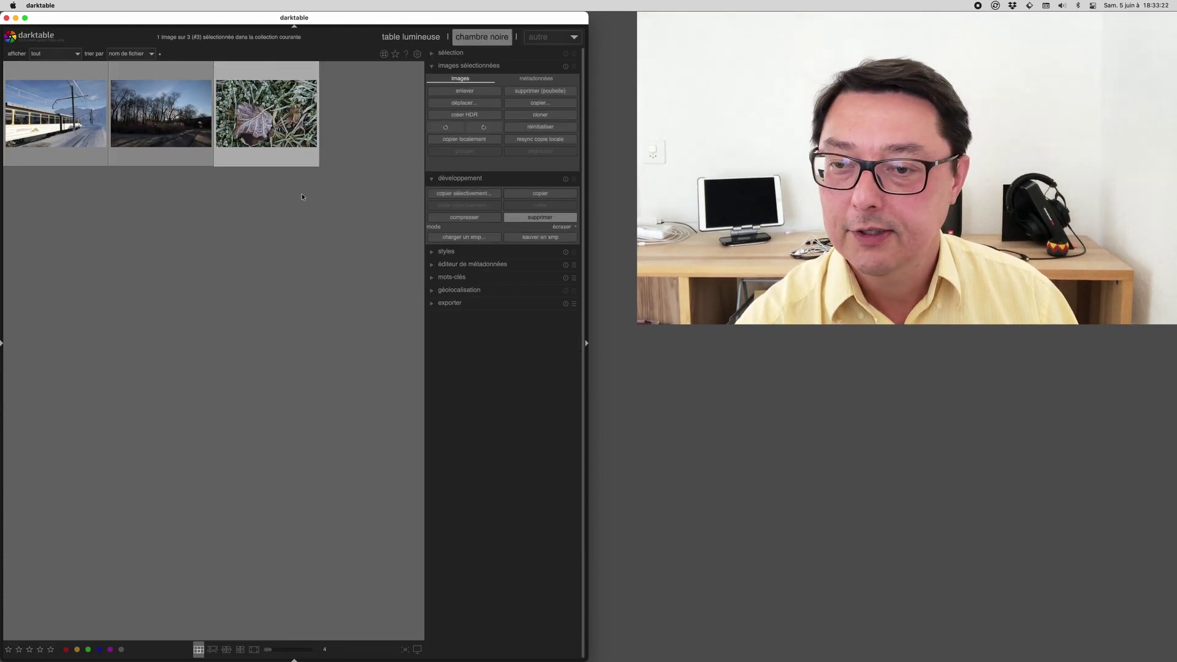
{"action": "left_click", "coordinate": [475, 38]}
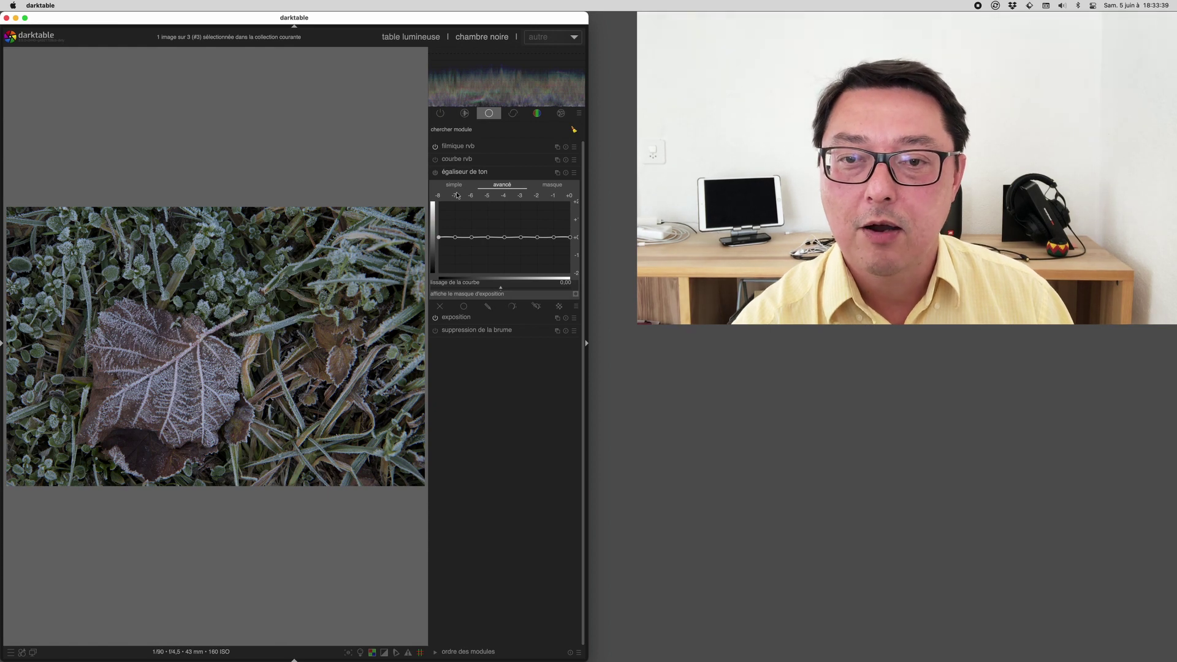
- Give color zones a drawn & parametric mask with a circle over the brown leaf
{"action": "left_click", "coordinate": [466, 176]}
{"action": "left_click", "coordinate": [537, 112]}
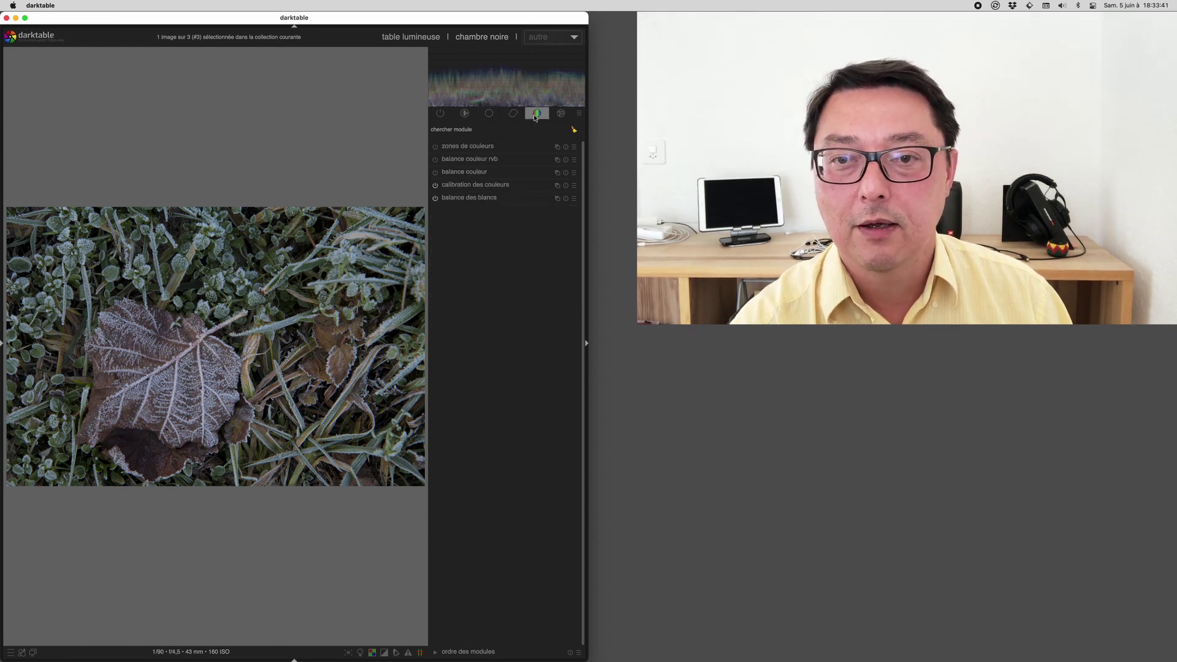
{"action": "left_click", "coordinate": [499, 148]}
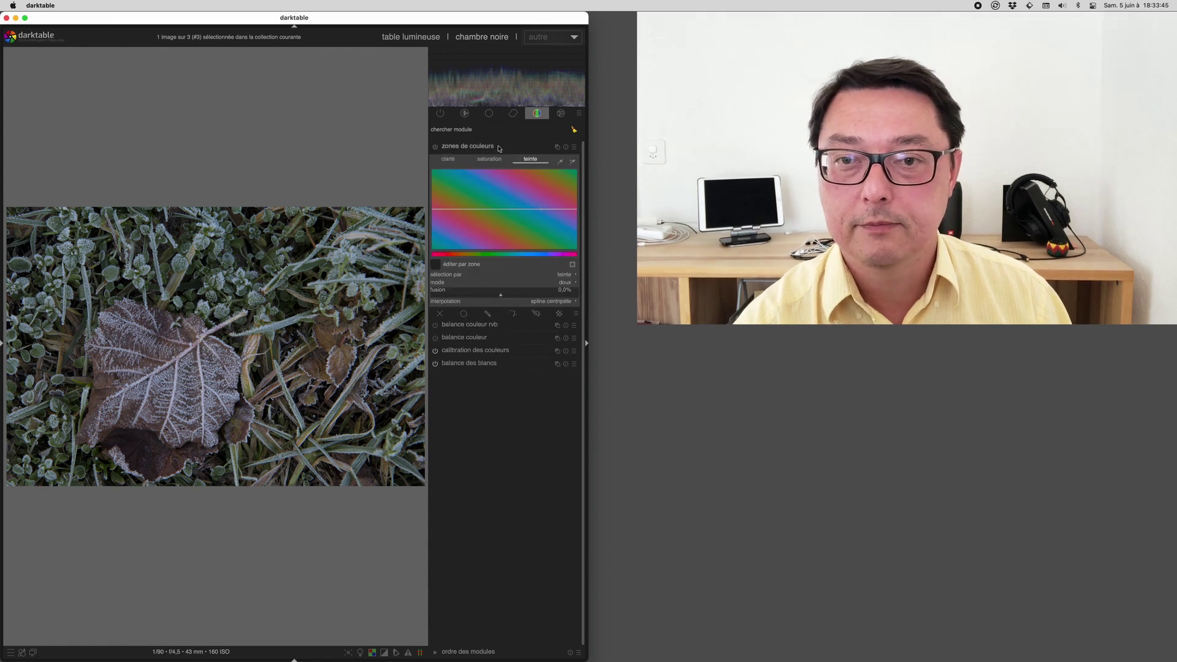
{"action": "left_click", "coordinate": [536, 315]}
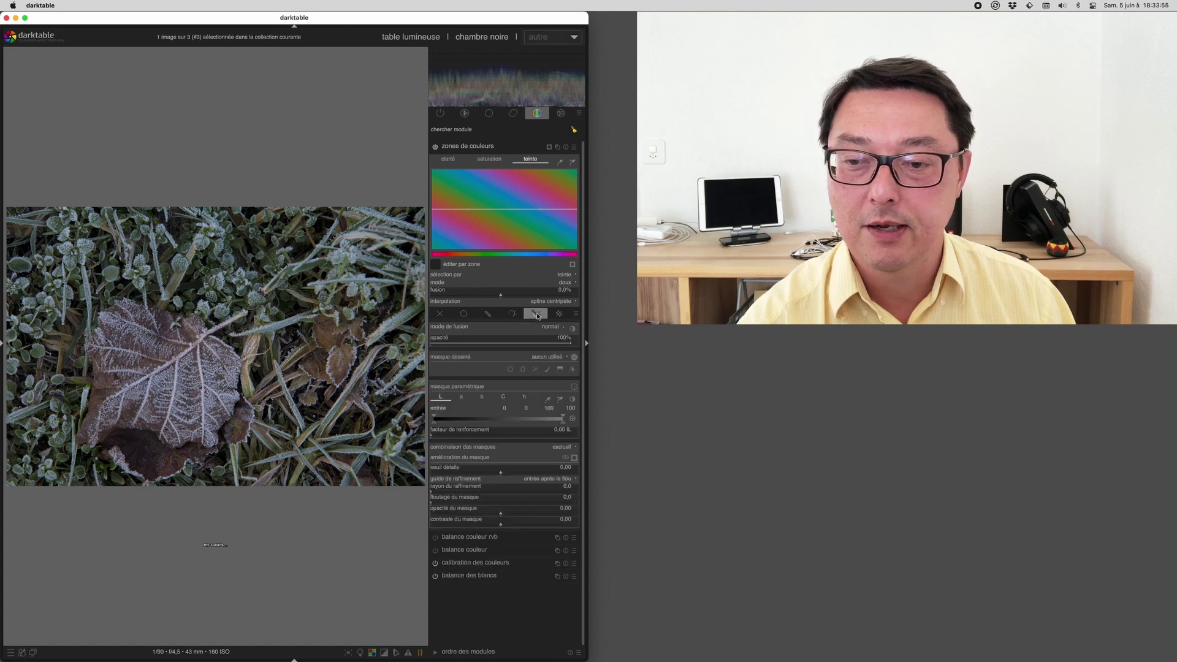
{"action": "left_click", "coordinate": [523, 370]}
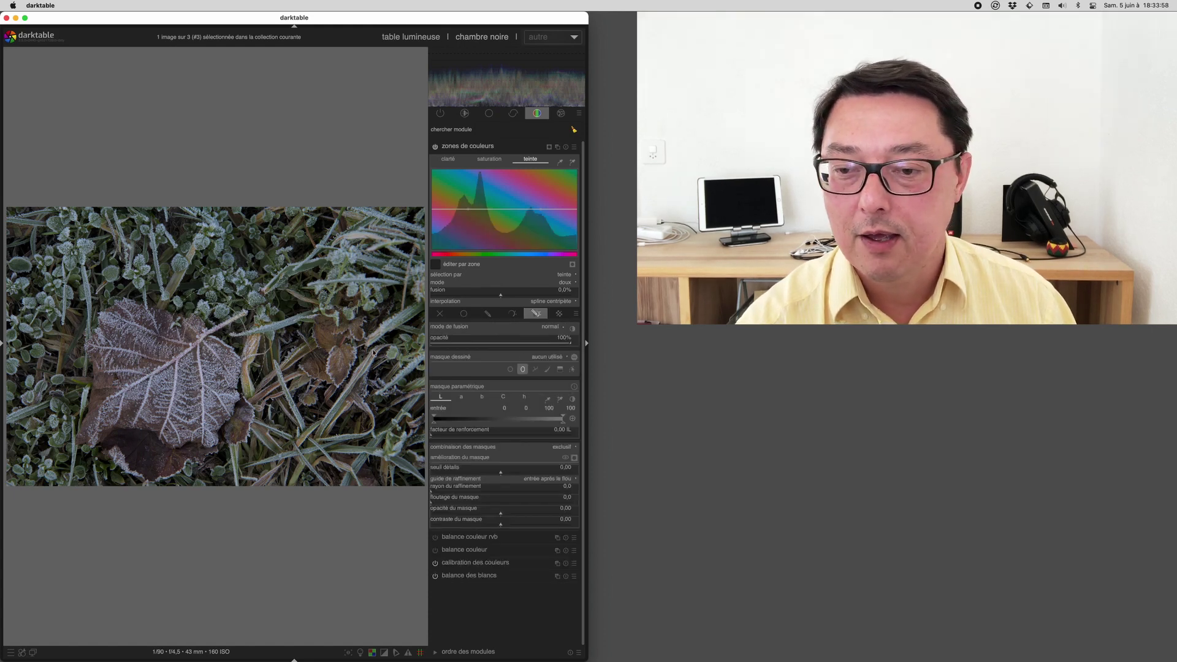
{"action": "left_click", "coordinate": [338, 345]}
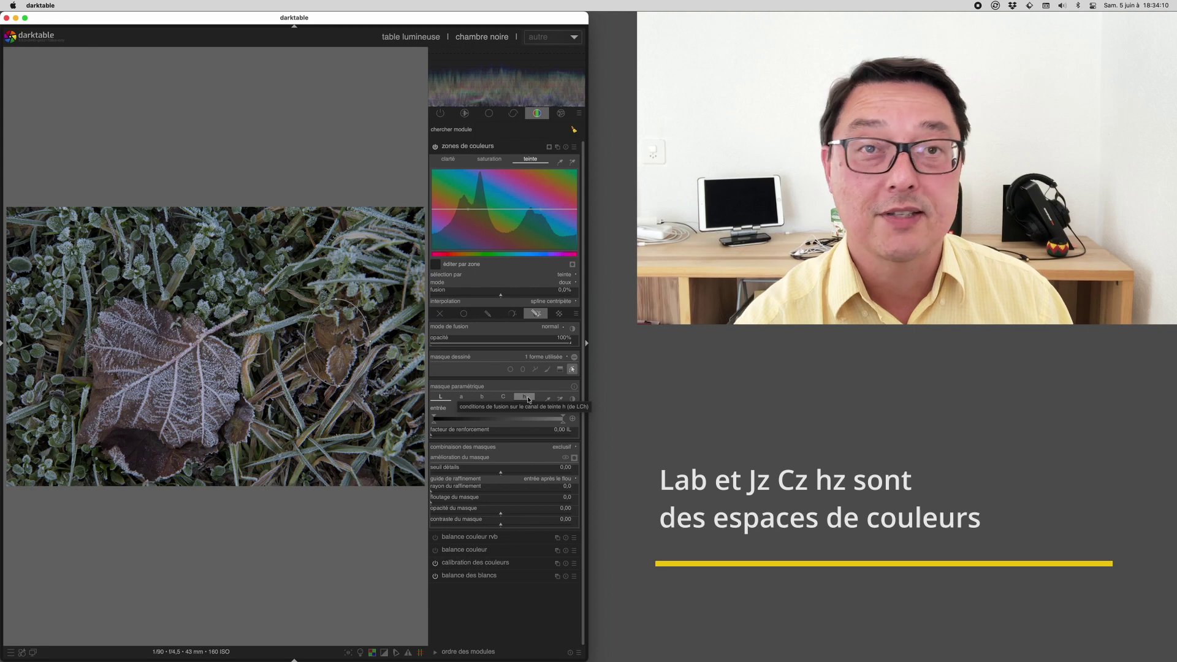
- Set the parametric mask to the h channel, sample the leaf's hue, and show the mask
{"action": "left_click", "coordinate": [528, 400]}
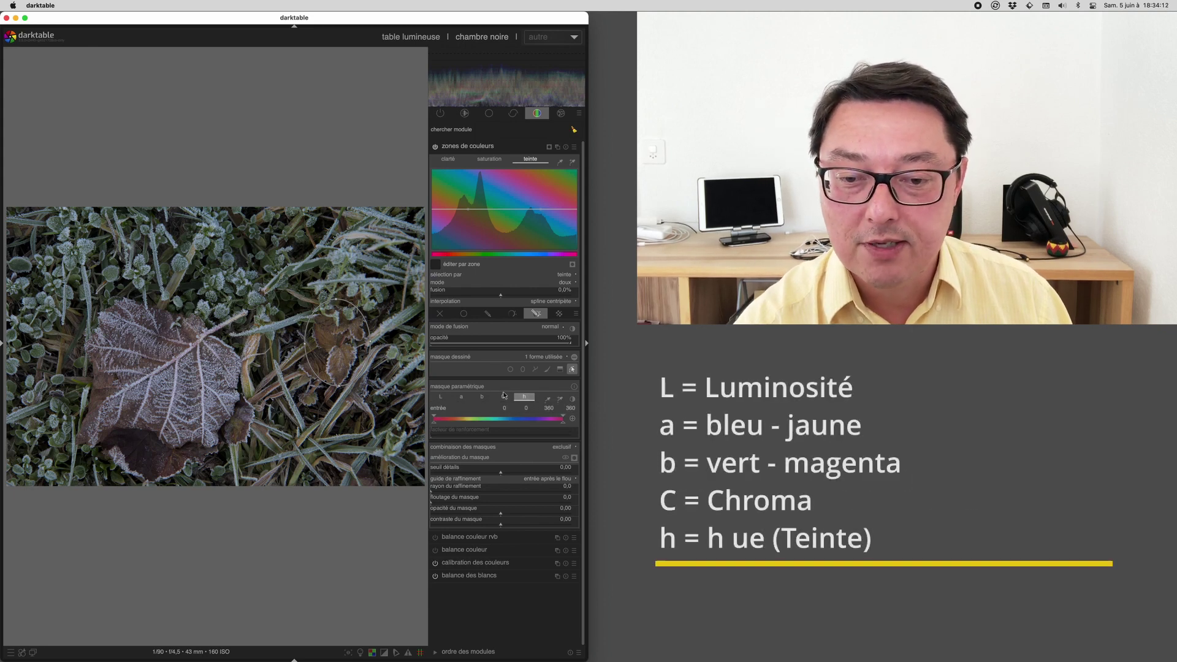
{"action": "left_click", "coordinate": [546, 401]}
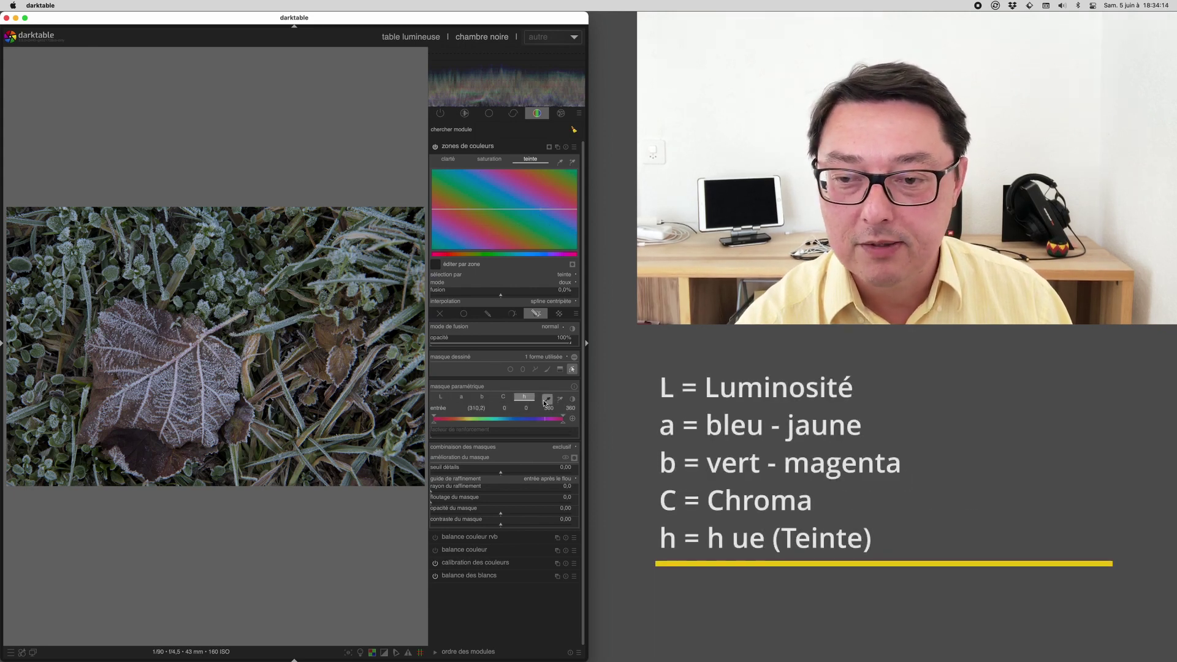
{"action": "left_click", "coordinate": [336, 363]}
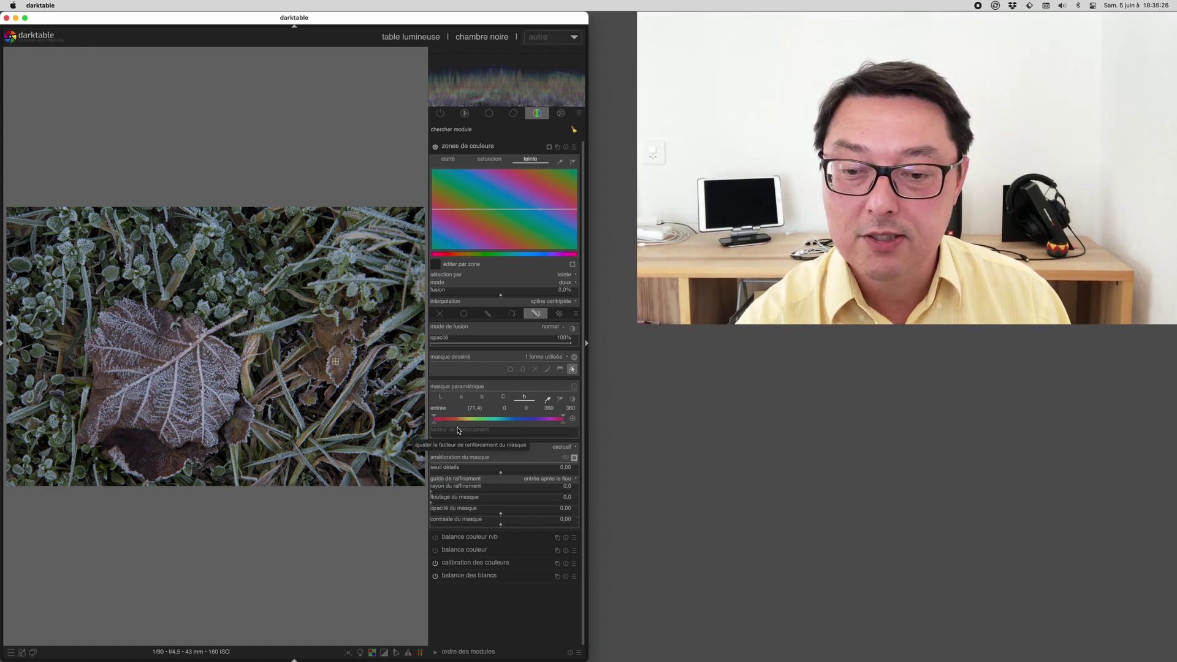
{"action": "left_click", "coordinate": [575, 458]}
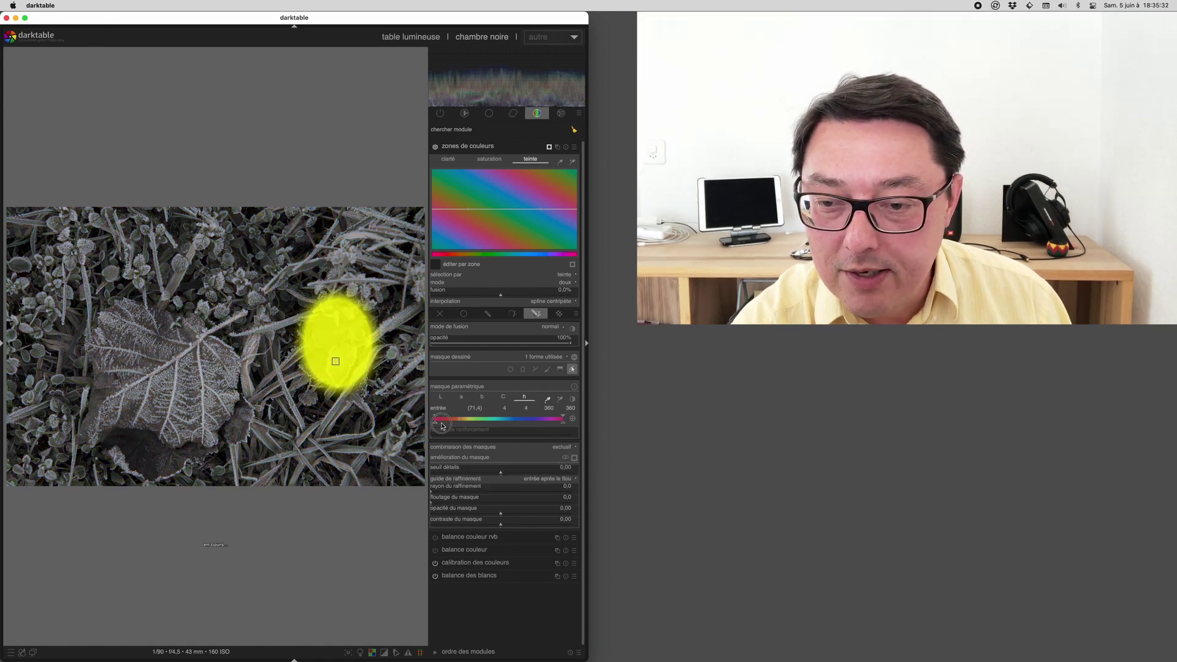
- Adjust the hue markers to about 41, 50, 85 and 95
{"action": "left_click_drag", "start_coordinate": [434, 428], "coordinate": [453, 425]}
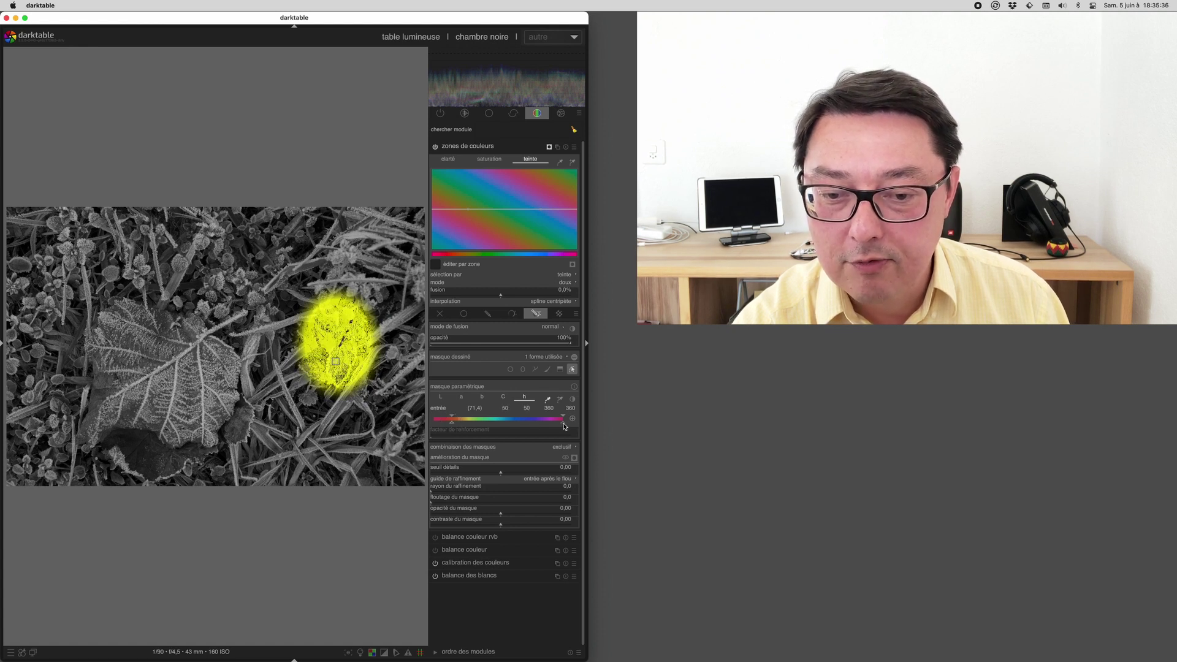
{"action": "left_click_drag", "start_coordinate": [564, 427], "coordinate": [455, 418]}
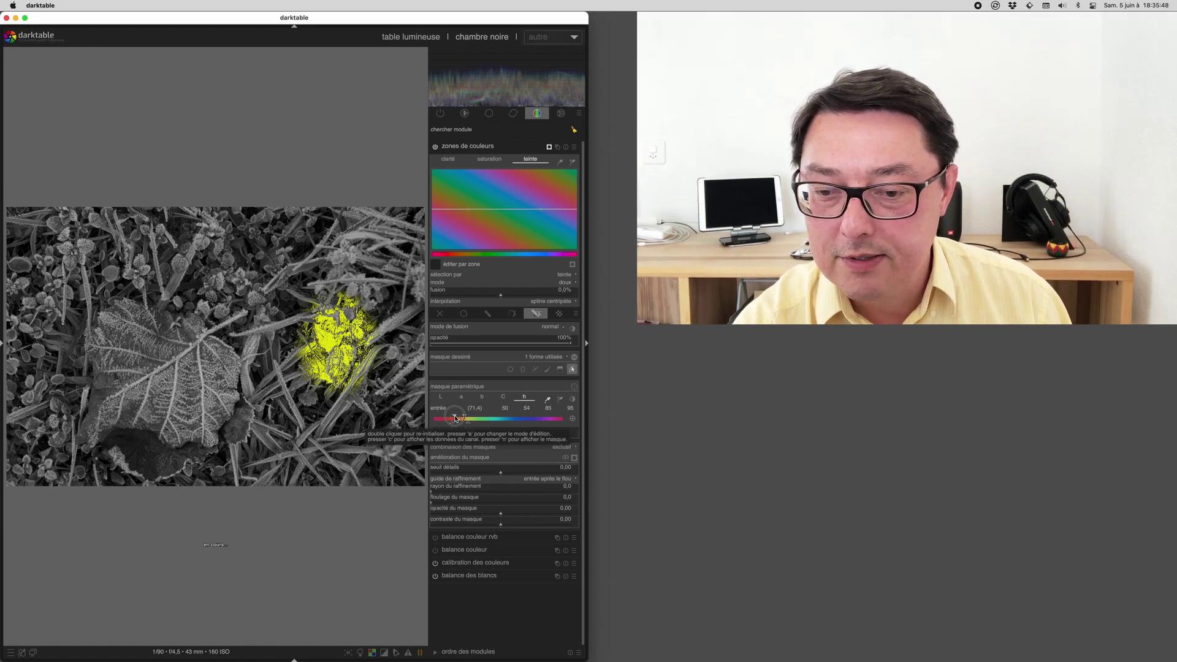
{"action": "left_click_drag", "start_coordinate": [451, 431], "coordinate": [451, 425]}
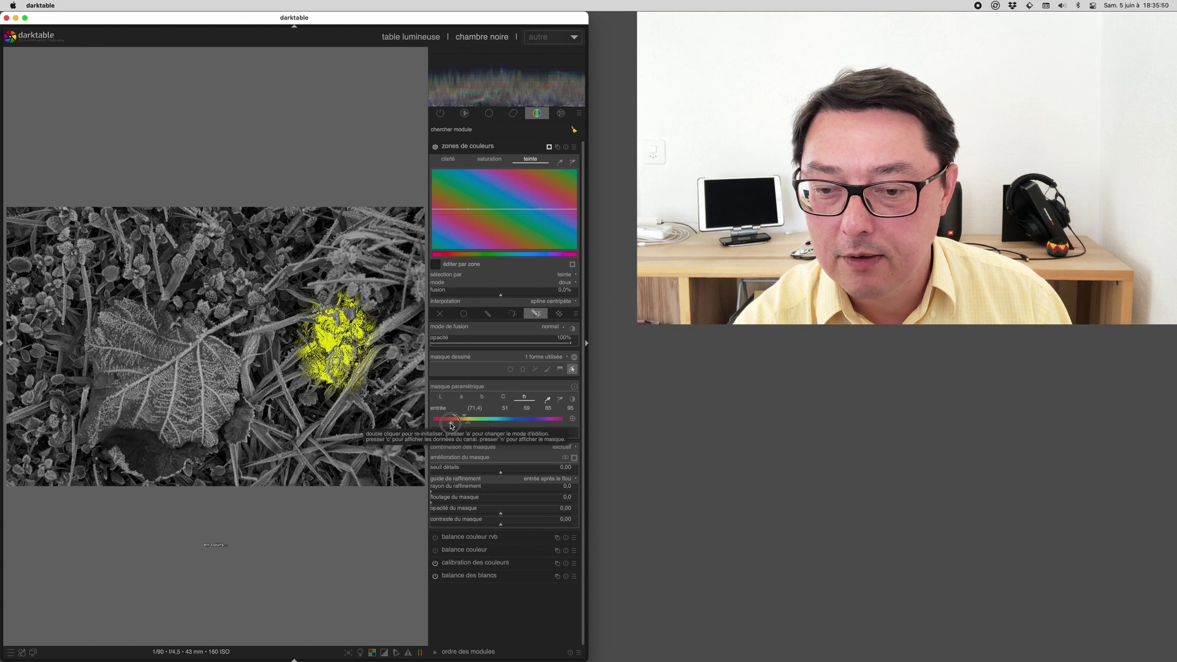
{"action": "scroll", "coordinate": [456, 417], "scroll_direction": "up", "scroll_amount": 1}
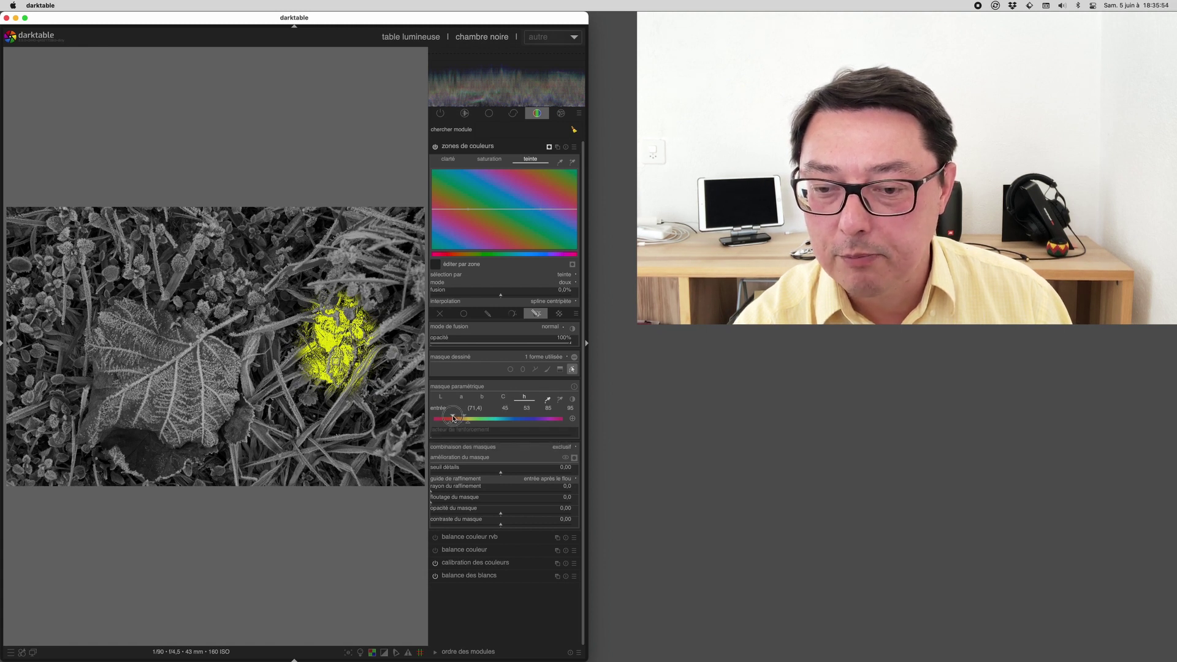
{"action": "scroll", "coordinate": [454, 419], "scroll_direction": "up", "scroll_amount": 1}
{"action": "scroll", "coordinate": [453, 419], "scroll_direction": "down", "scroll_amount": 2}
{"action": "scroll", "coordinate": [453, 419], "scroll_direction": "down", "scroll_amount": 1}
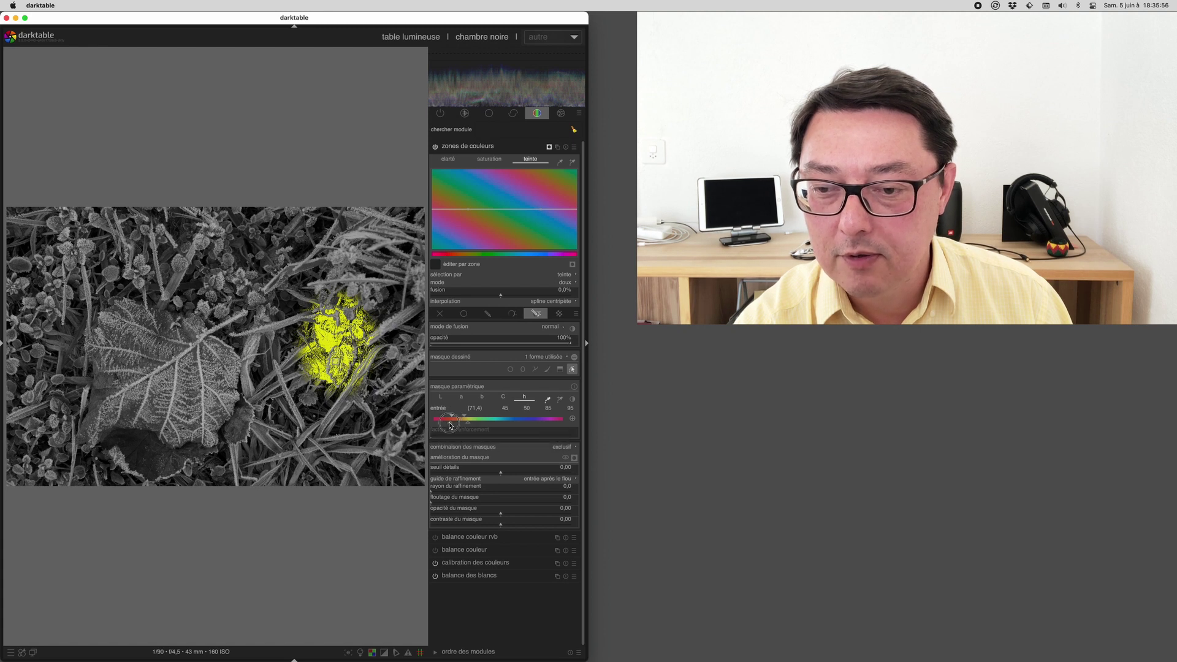
{"action": "scroll", "coordinate": [453, 419], "scroll_direction": "down", "scroll_amount": 1}
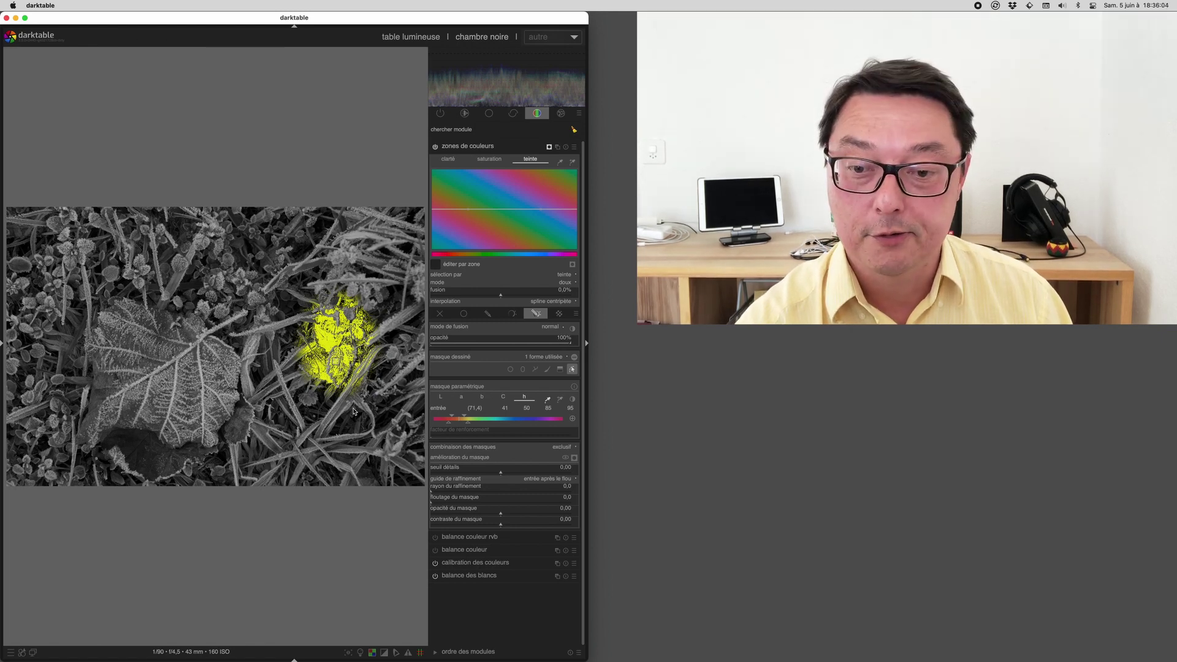
- Hide the mask preview, then shift the masked brown tones' hue and boost their saturation in color zones
{"action": "left_click", "coordinate": [575, 458]}
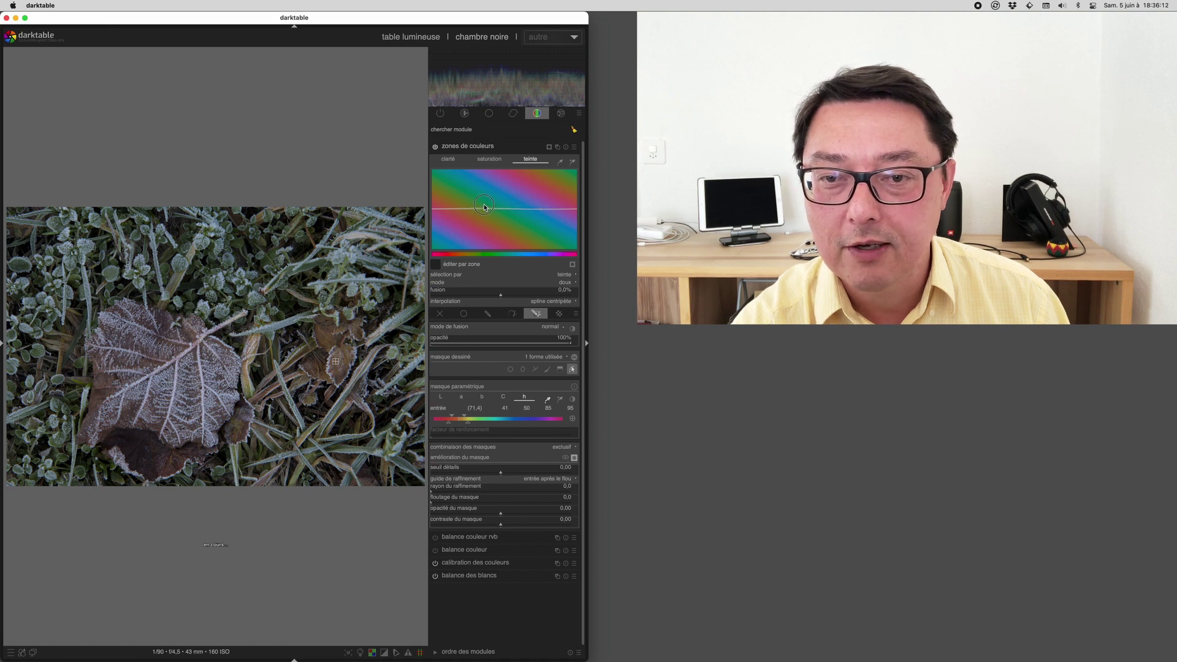
{"action": "left_click_drag", "start_coordinate": [484, 207], "coordinate": [480, 170]}
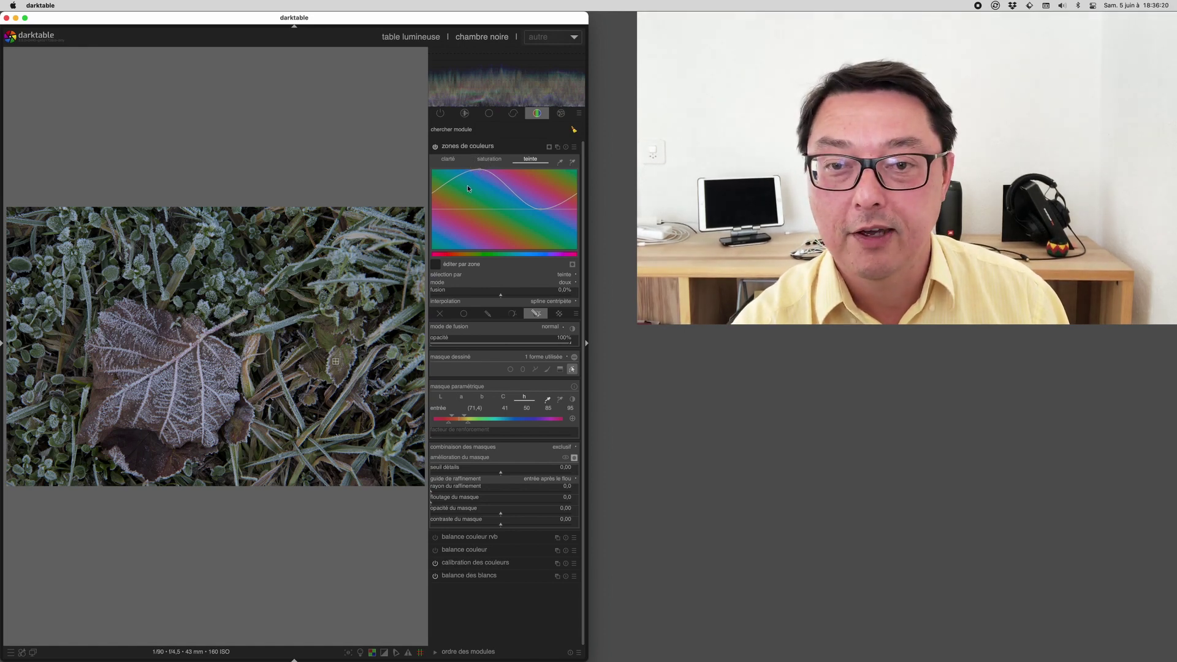
{"action": "left_click", "coordinate": [490, 158]}
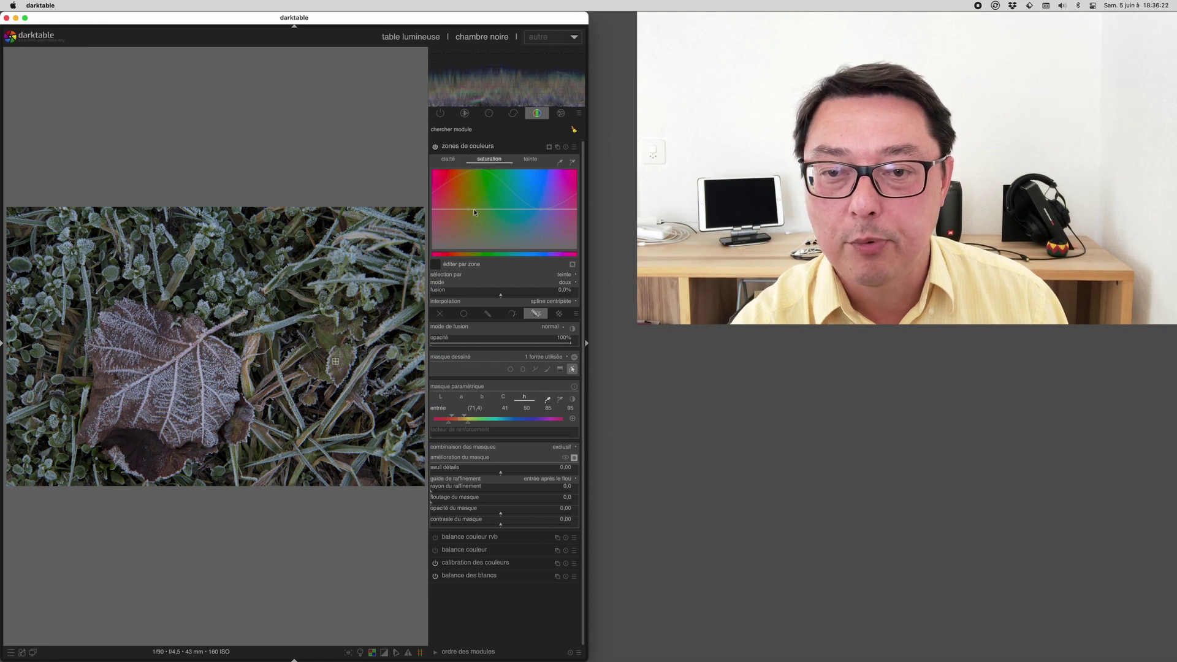
{"action": "left_click_drag", "start_coordinate": [474, 210], "coordinate": [483, 175]}
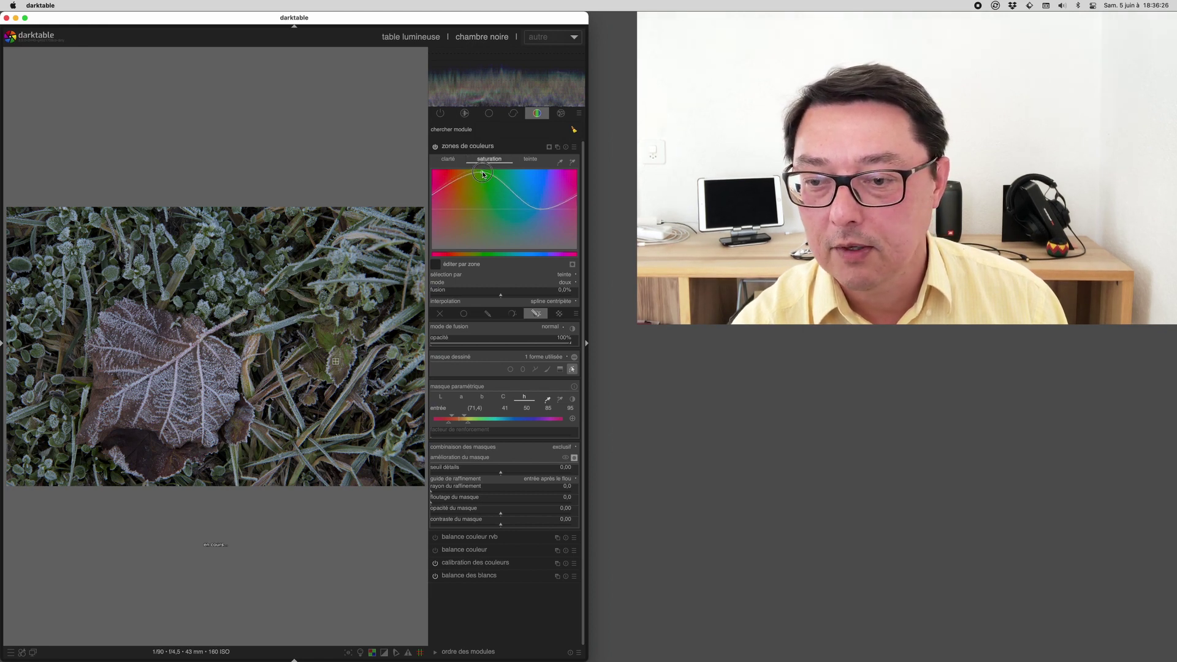
{"action": "left_click_drag", "start_coordinate": [482, 175], "coordinate": [481, 179]}
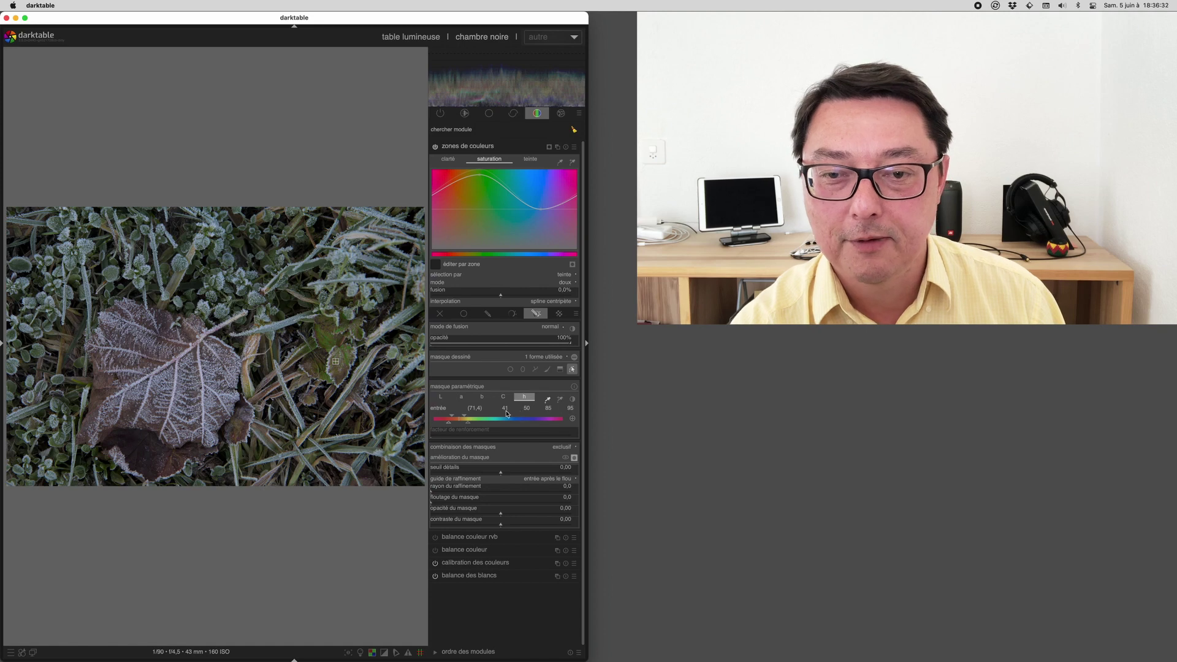
{"action": "left_click", "coordinate": [529, 160]}
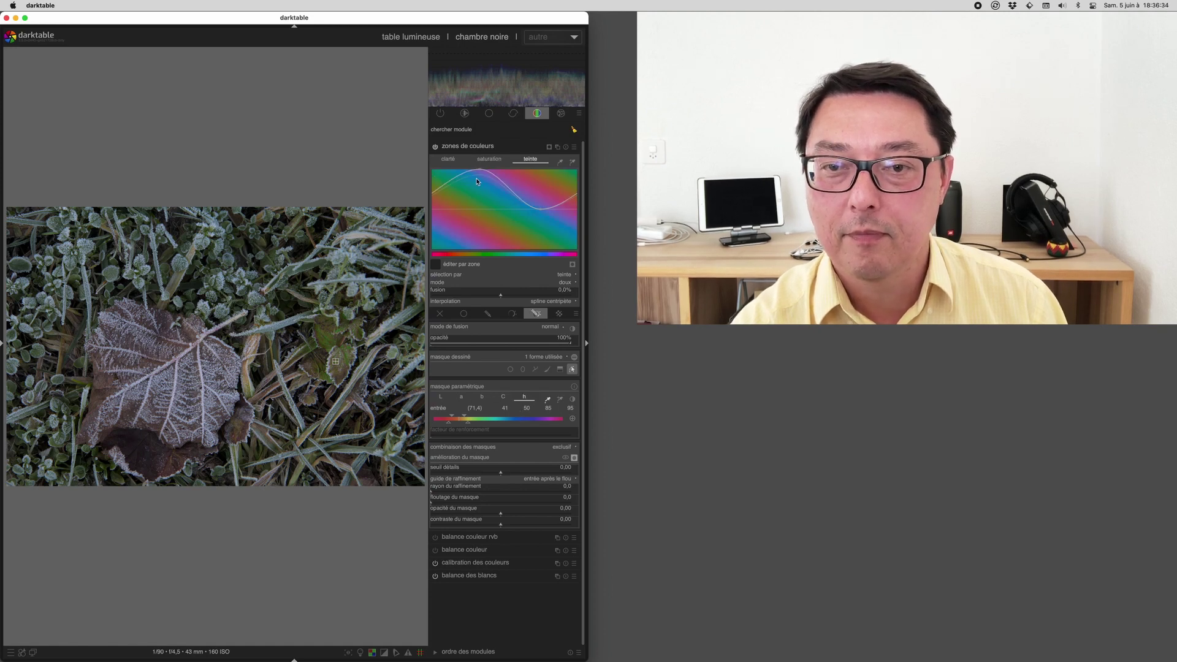
{"action": "left_click_drag", "start_coordinate": [477, 174], "coordinate": [475, 174]}
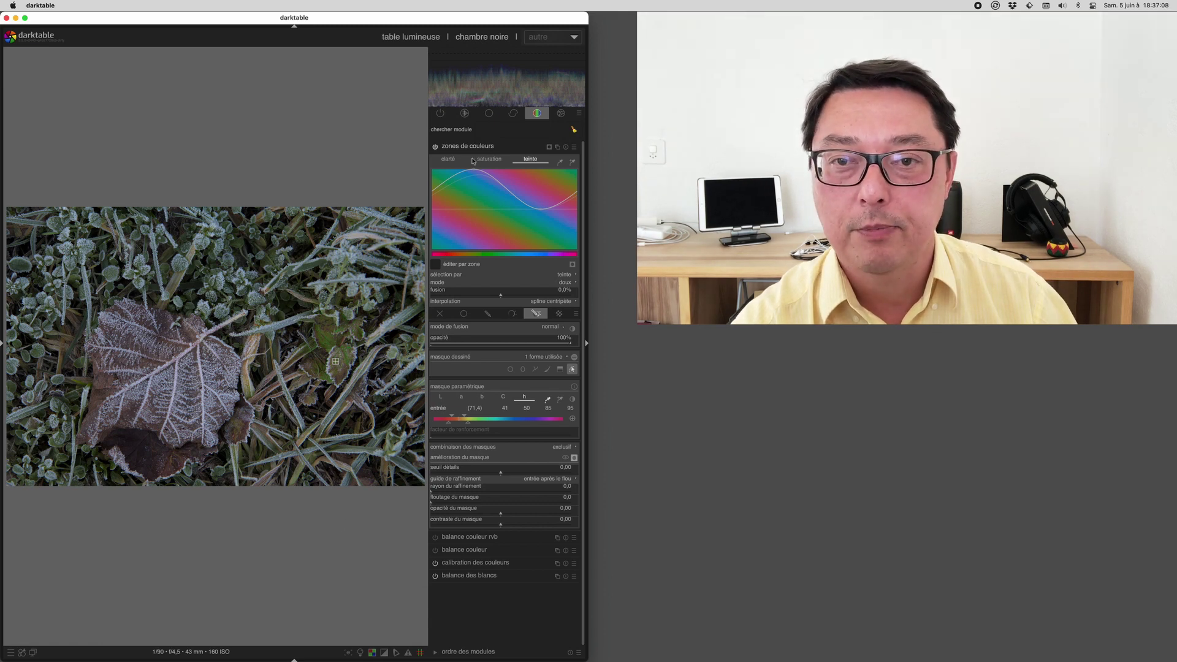
- Create a new exposition instance with a drawn & parametric mask reusing the existing ellipse
{"action": "left_click", "coordinate": [484, 116]}
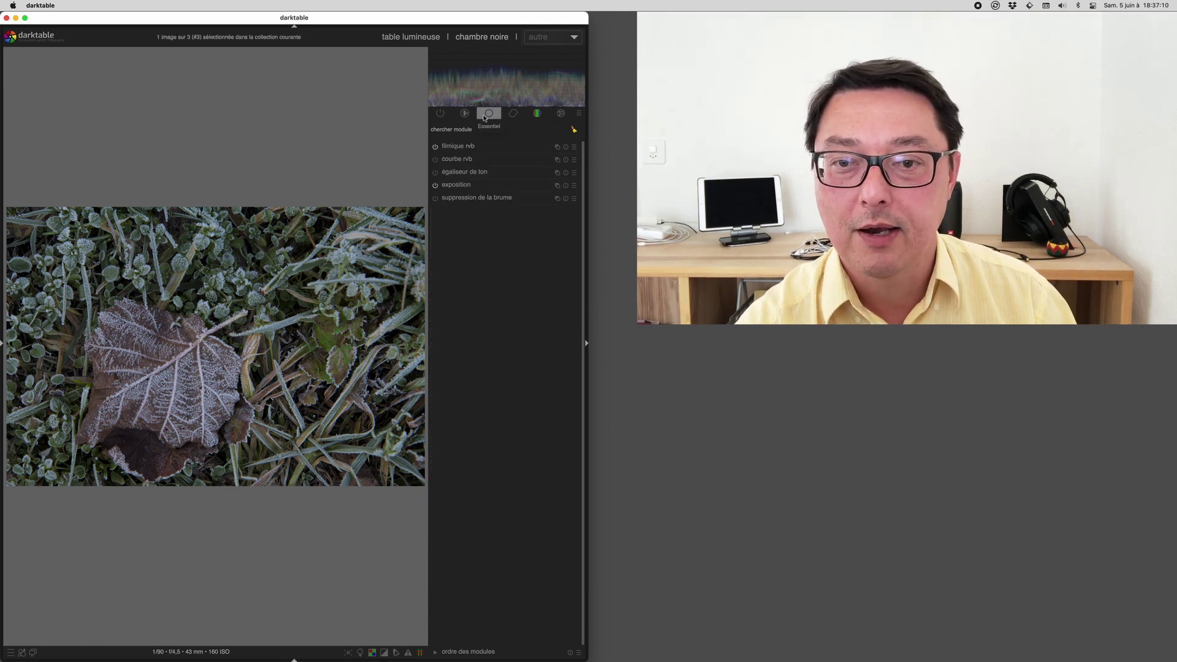
{"action": "left_click", "coordinate": [558, 185]}
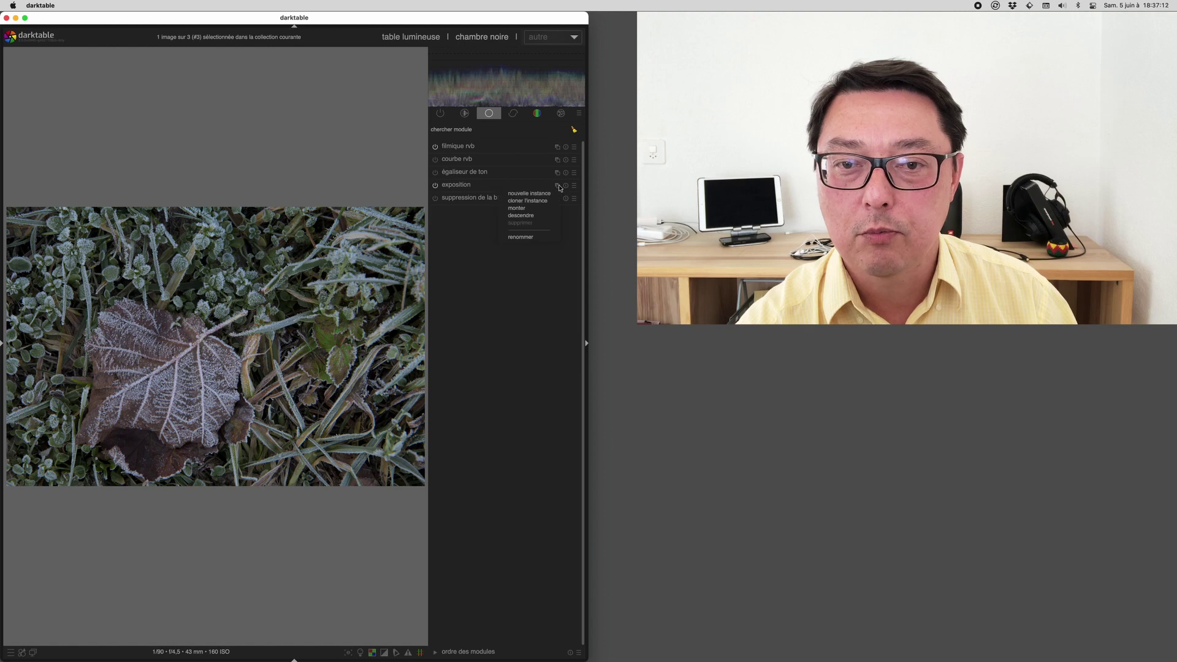
{"action": "left_click", "coordinate": [542, 195]}
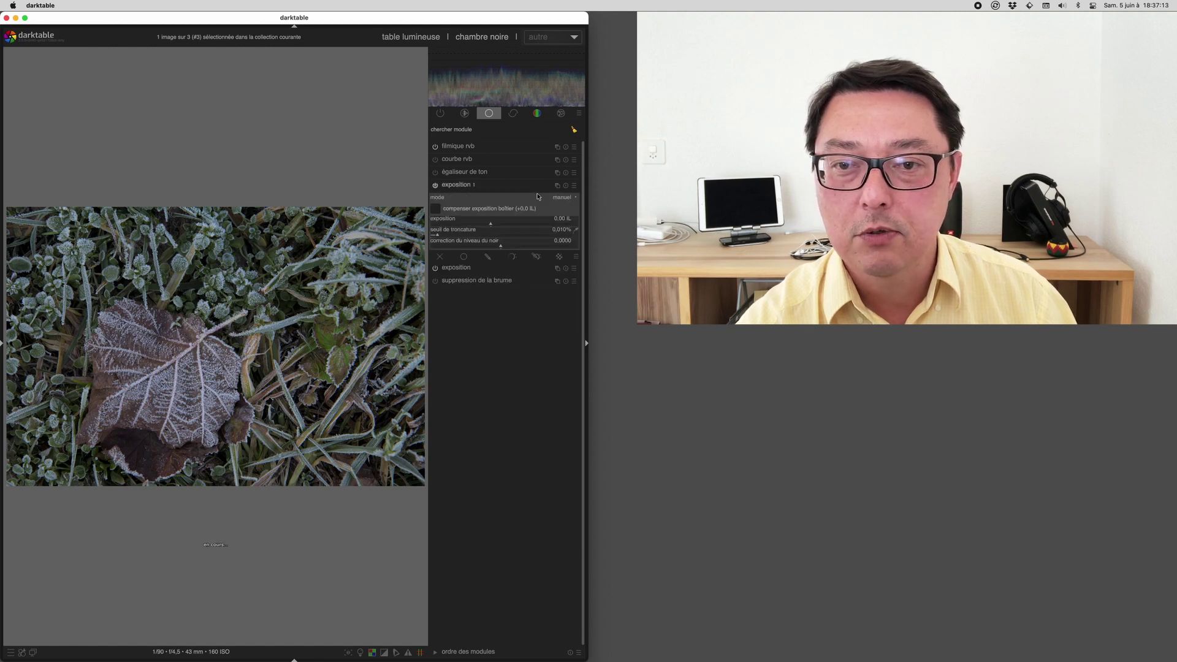
{"action": "left_click", "coordinate": [531, 258]}
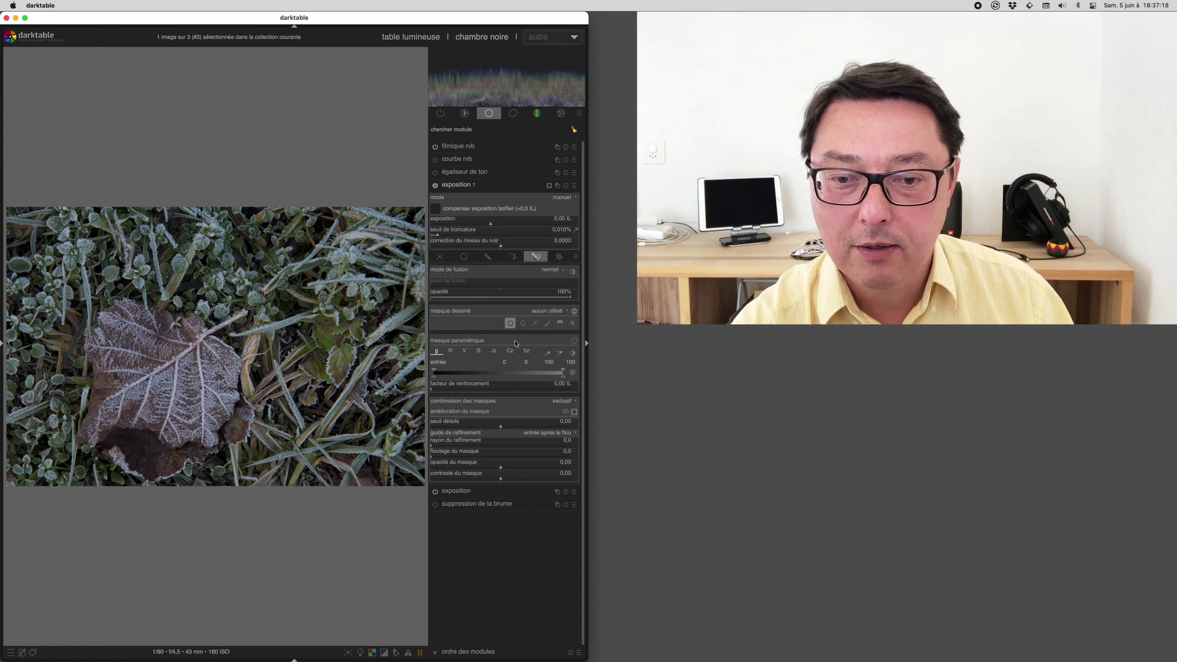
{"action": "left_click", "coordinate": [543, 312]}
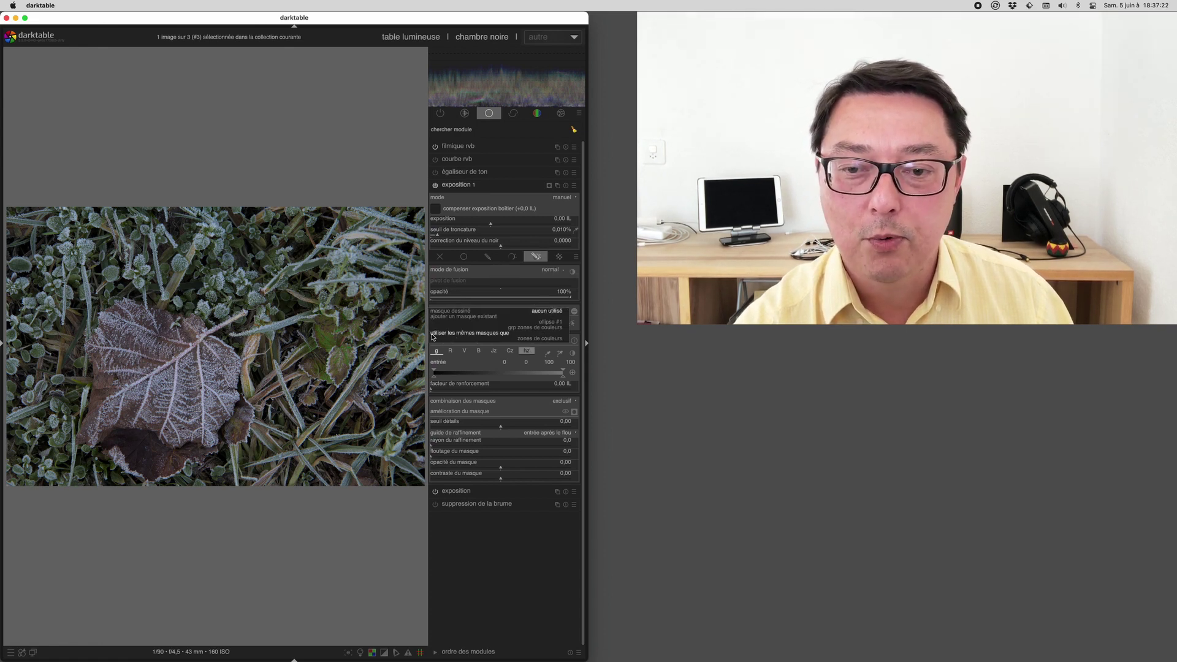
{"action": "left_click", "coordinate": [533, 341]}
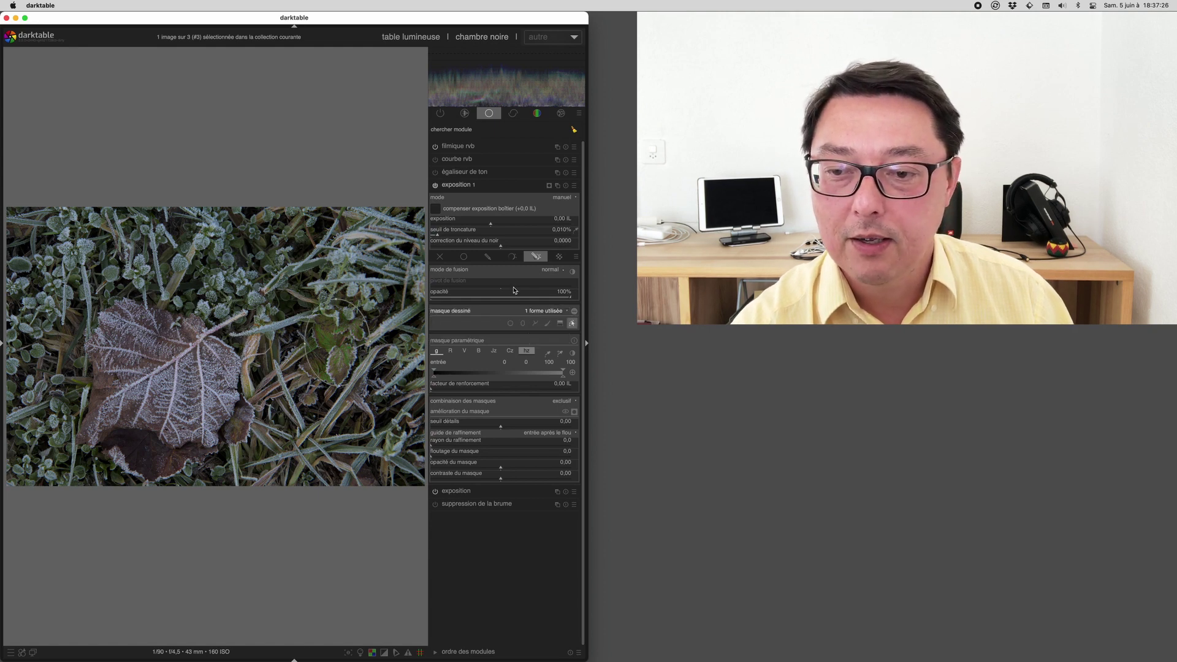
- Set exposure to 0,64 IL, narrow the grey range, and switch the parametric mask to hue
{"action": "left_click", "coordinate": [498, 228]}
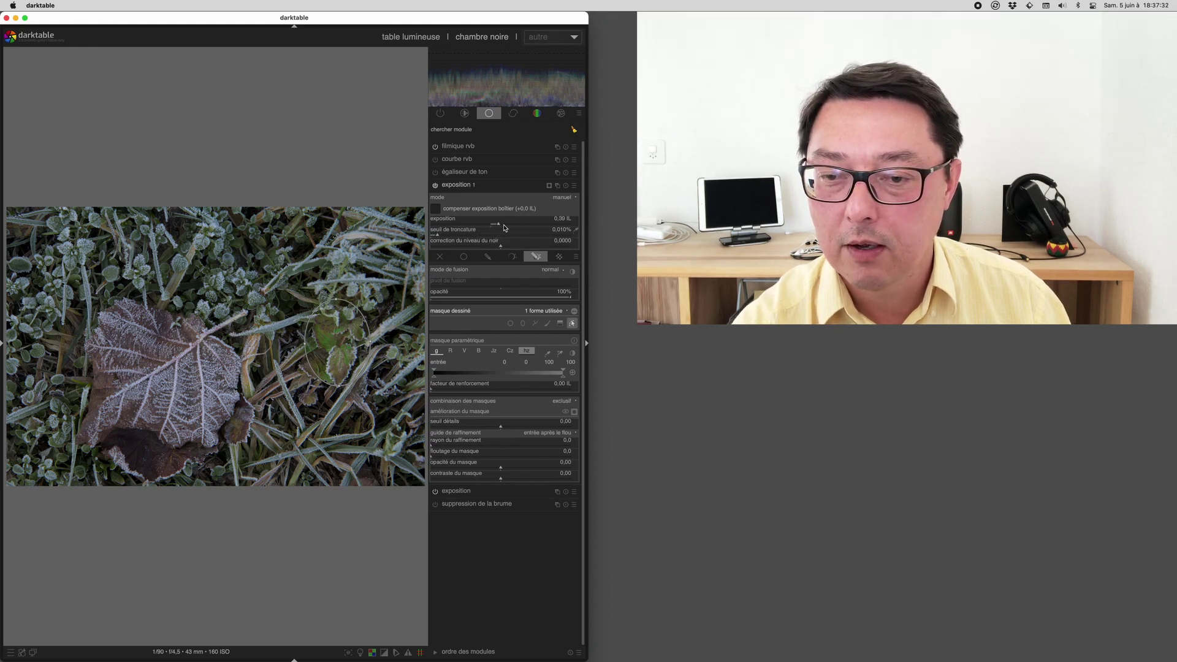
{"action": "left_click", "coordinate": [503, 226]}
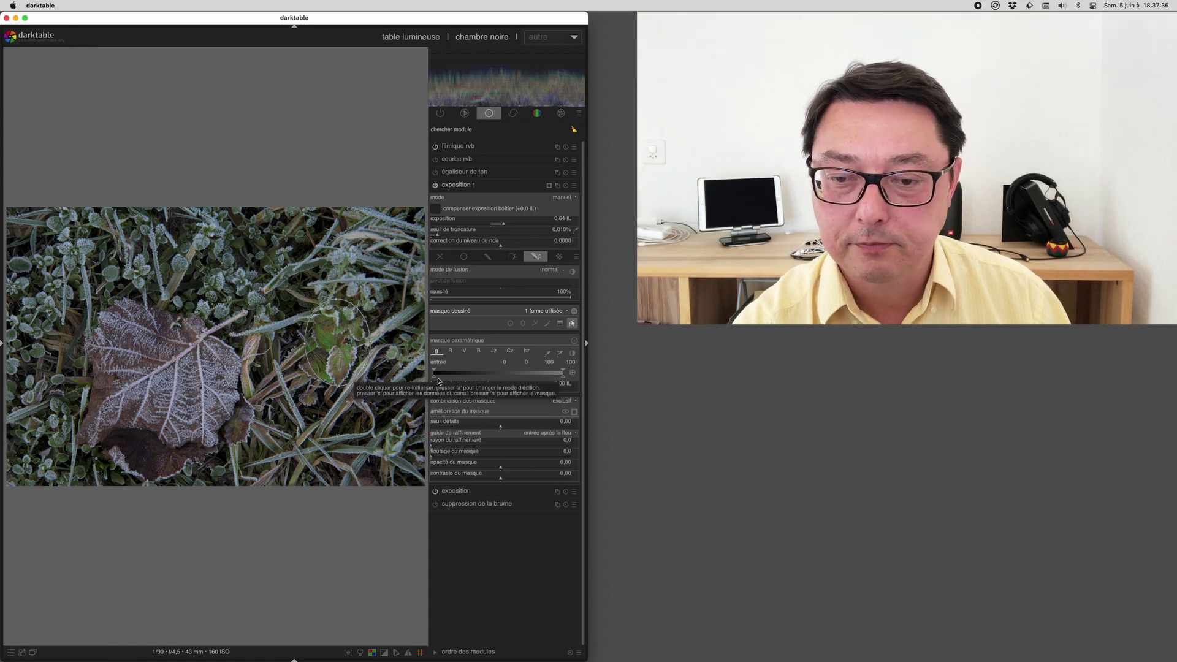
{"action": "mouse_move", "coordinate": [562, 373]}
{"action": "left_mouse_down"}
{"action": "mouse_move", "coordinate": [445, 380]}
{"action": "mouse_move", "coordinate": [459, 378]}
{"action": "left_mouse_up"}
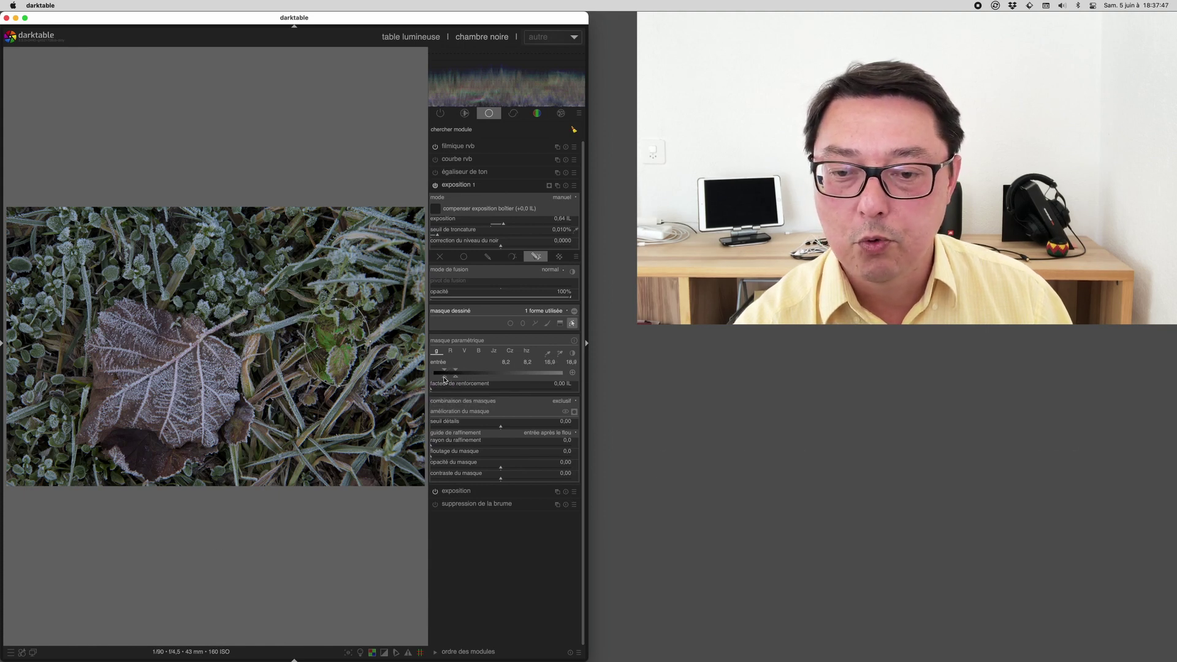
{"action": "left_click", "coordinate": [524, 355]}
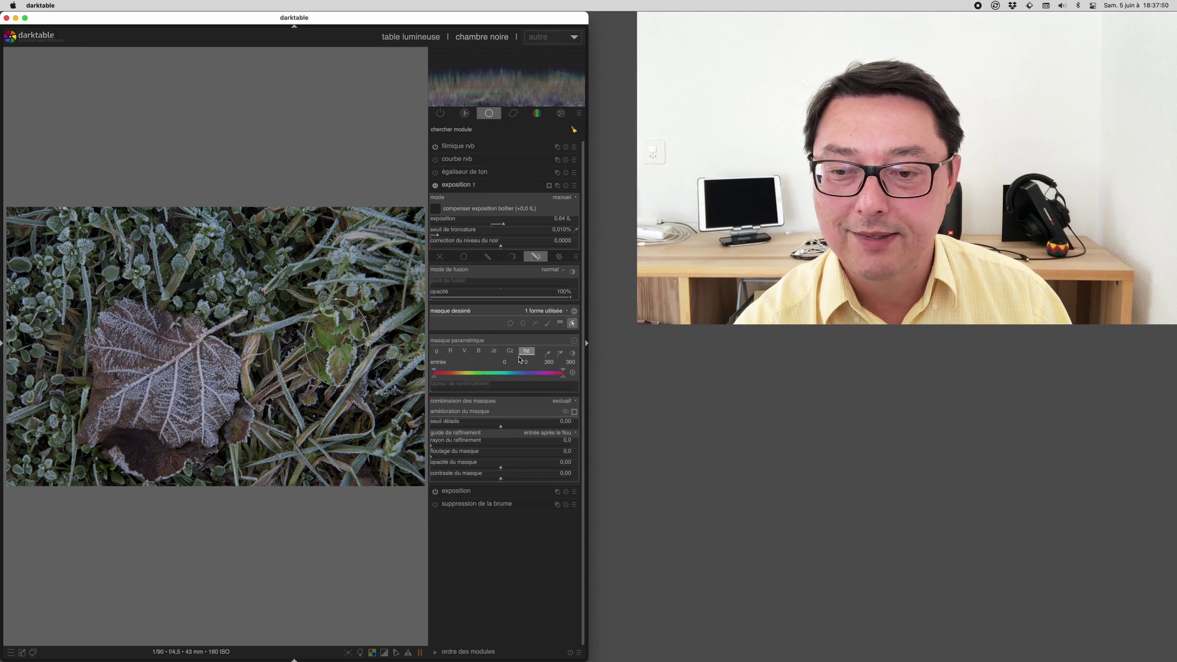
- Narrow the exposition 1 hue mask range to roughly 111–142
{"action": "left_click_drag", "start_coordinate": [436, 380], "coordinate": [487, 381]}
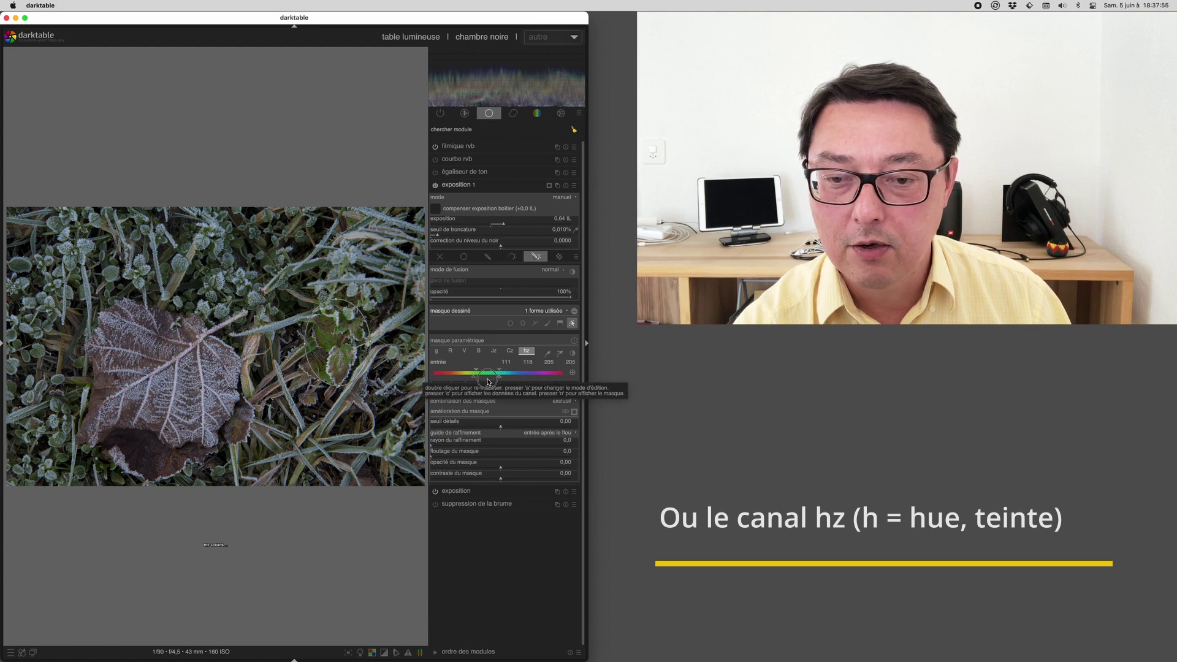
{"action": "scroll", "coordinate": [487, 380], "scroll_direction": "down", "scroll_amount": 4}
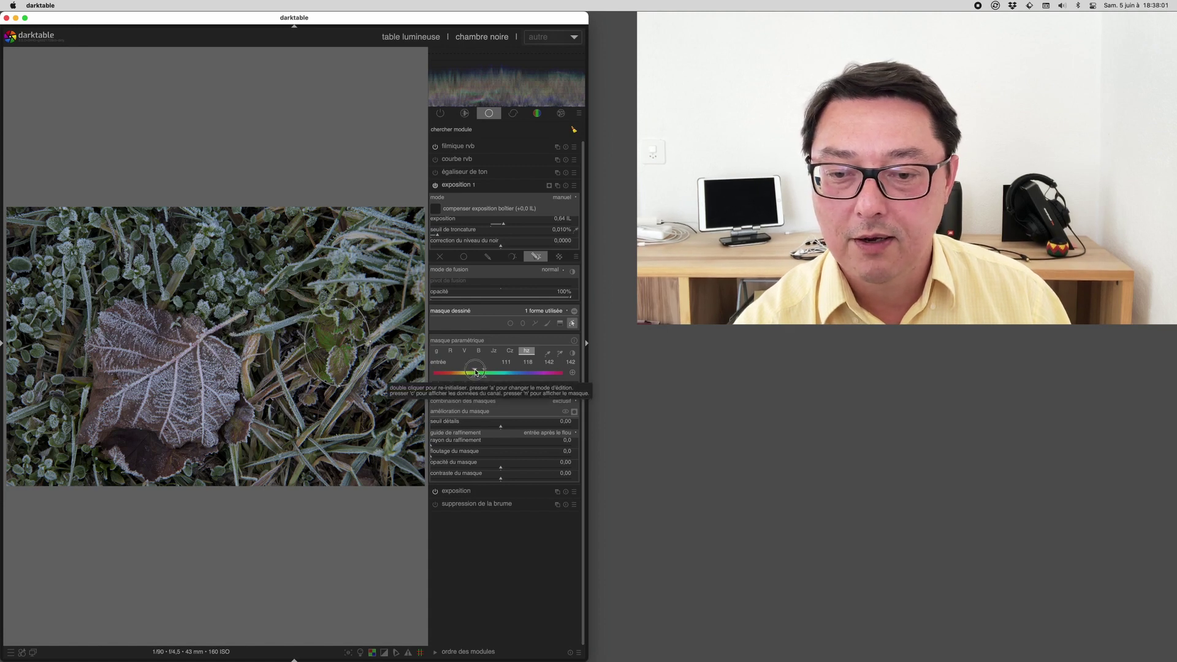
{"action": "scroll", "coordinate": [475, 371], "scroll_direction": "down", "scroll_amount": 4}
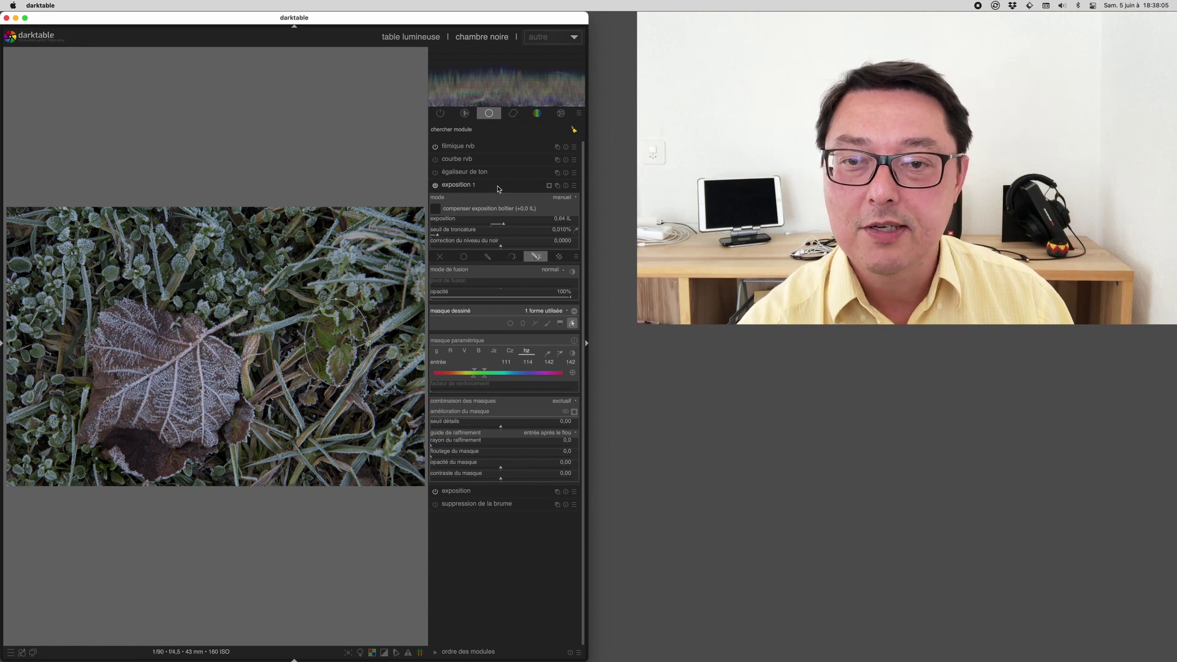
{"action": "left_click", "coordinate": [537, 113]}
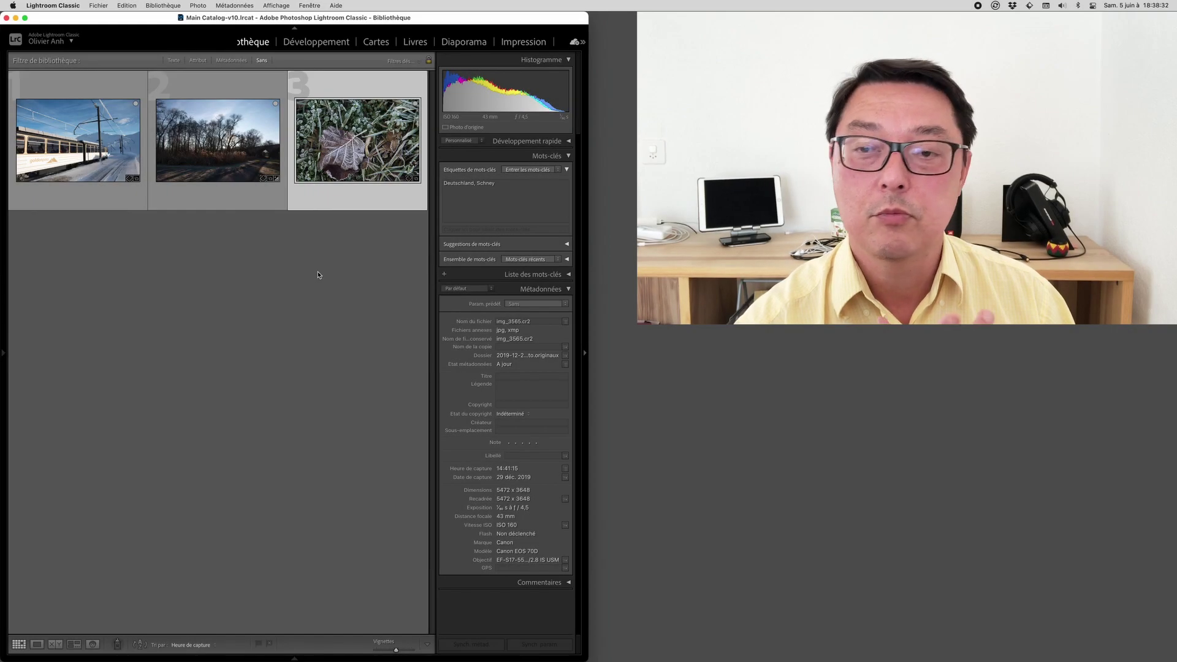
- In Develop, add an inverted radial filter with -0,30 exposure over the small brown leaves
{"action": "left_click", "coordinate": [319, 43]}
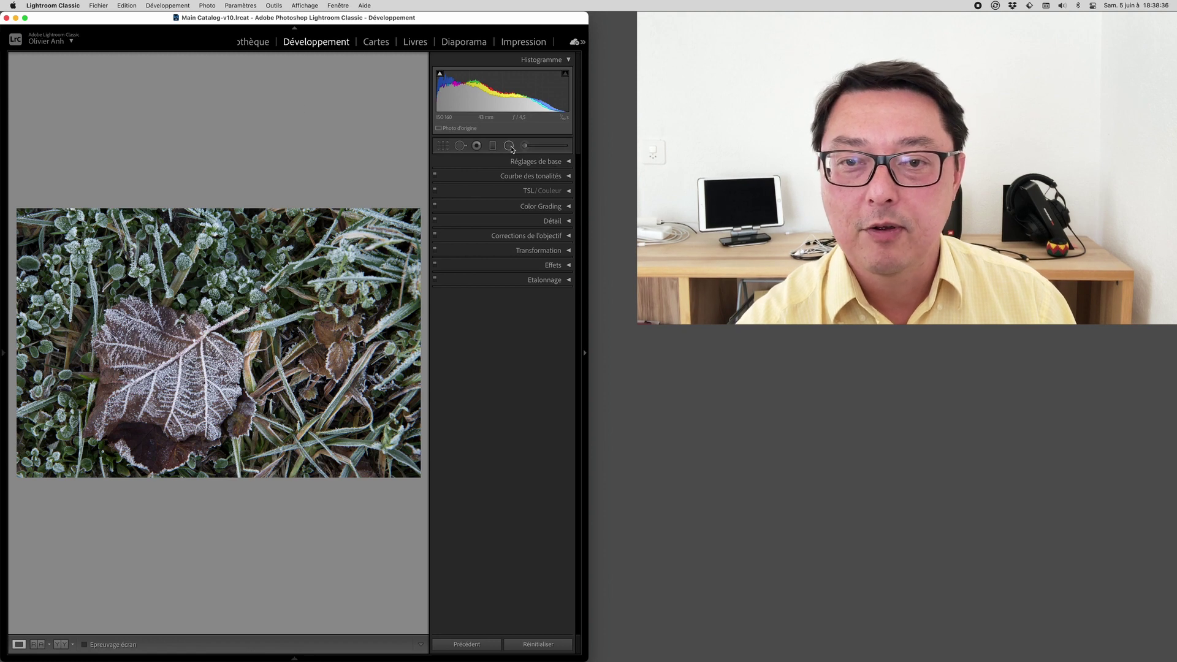
{"action": "left_click", "coordinate": [509, 146]}
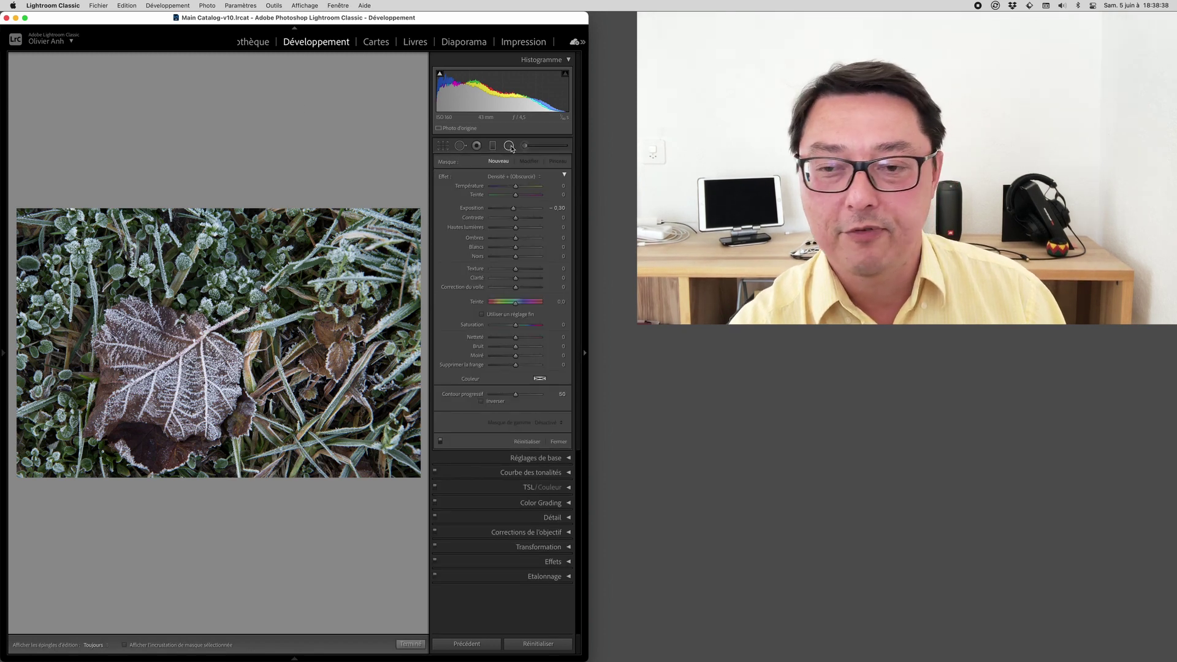
{"action": "left_click_drag", "start_coordinate": [315, 314], "coordinate": [351, 360]}
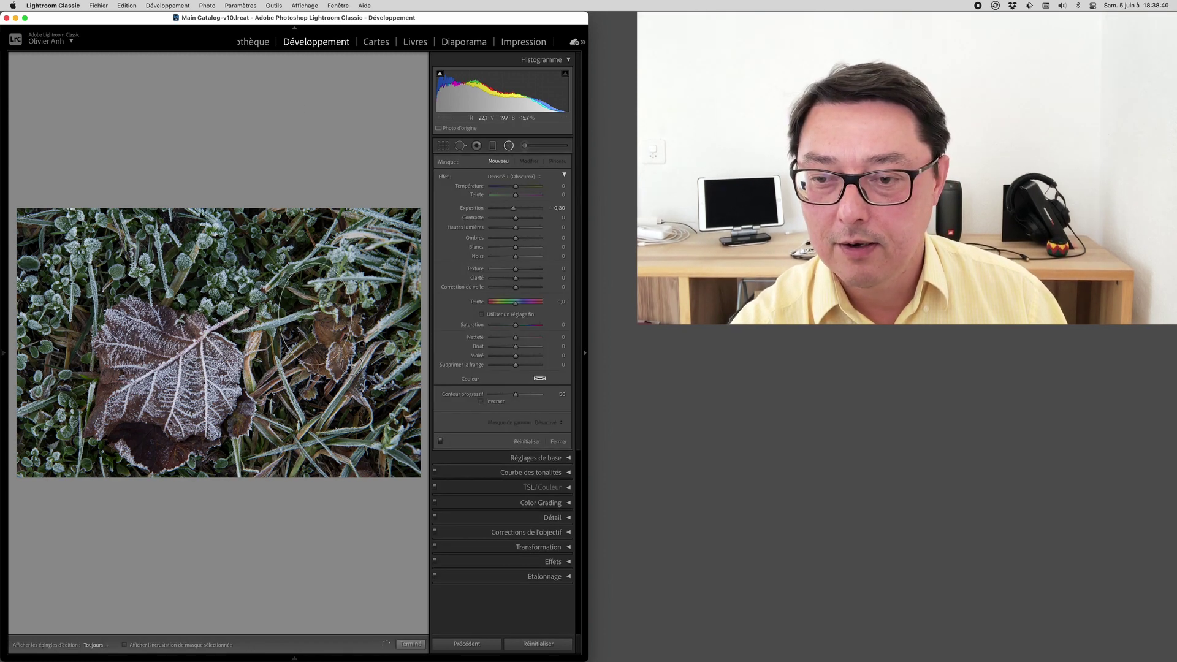
{"action": "left_click_drag", "start_coordinate": [315, 325], "coordinate": [339, 350]}
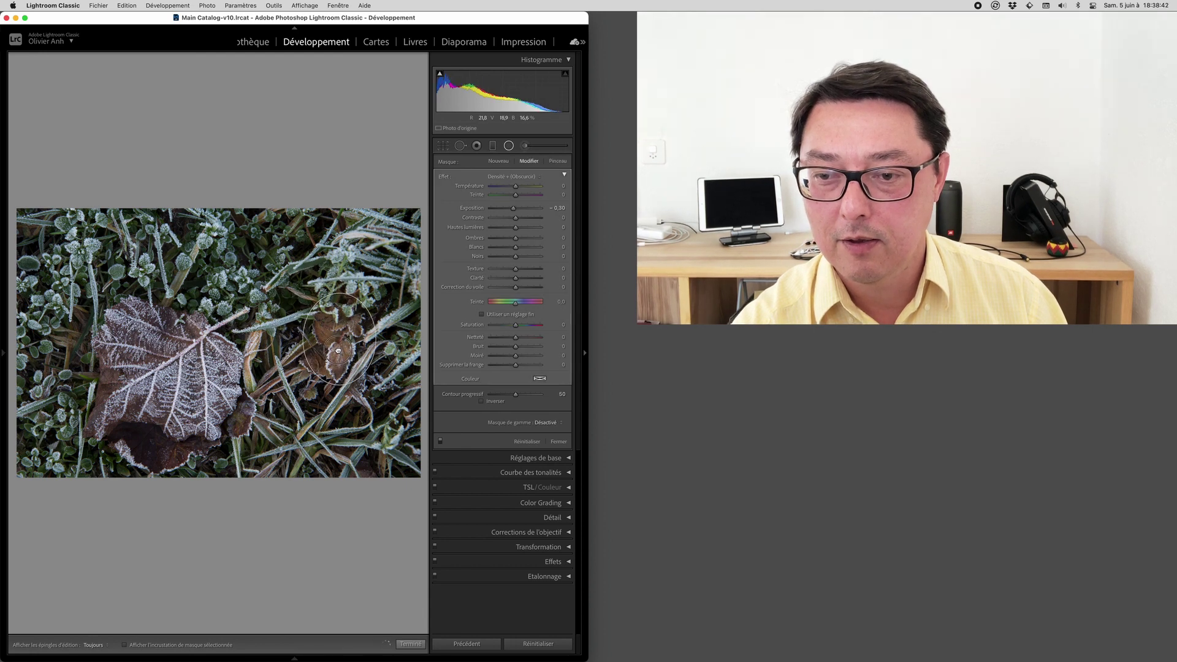
{"action": "left_click", "coordinate": [491, 404]}
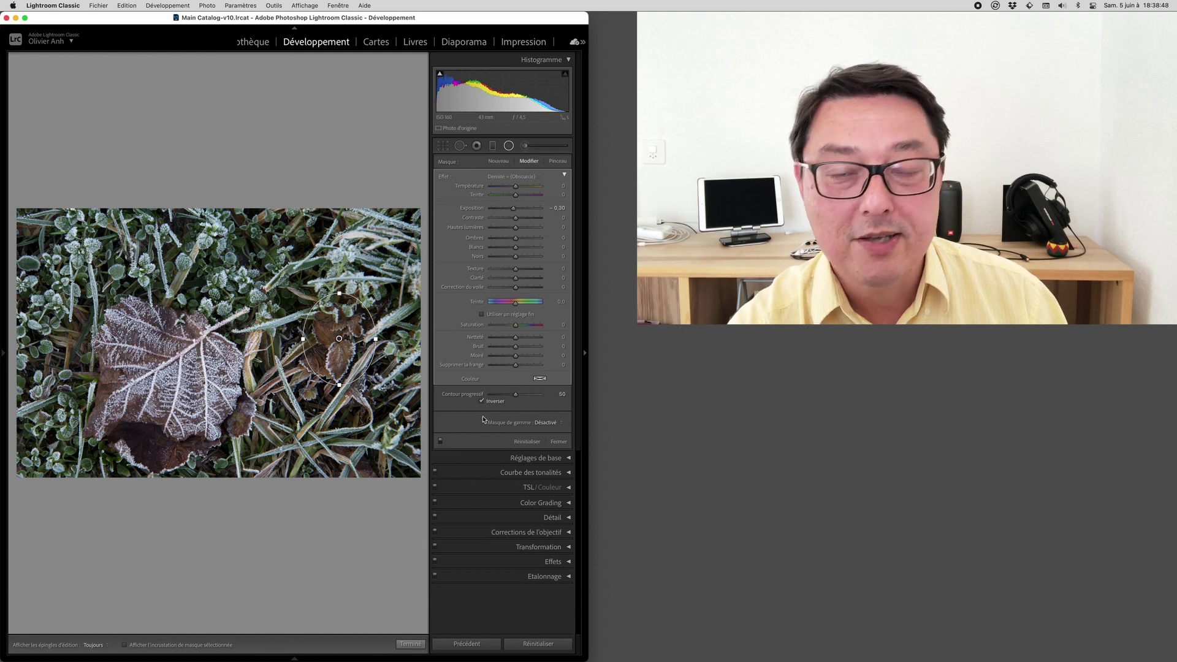
- Add a sampled Couleur range mask to the radial filter, shift hue to 72, ease exposure to about -0,04
{"action": "left_click", "coordinate": [554, 423]}
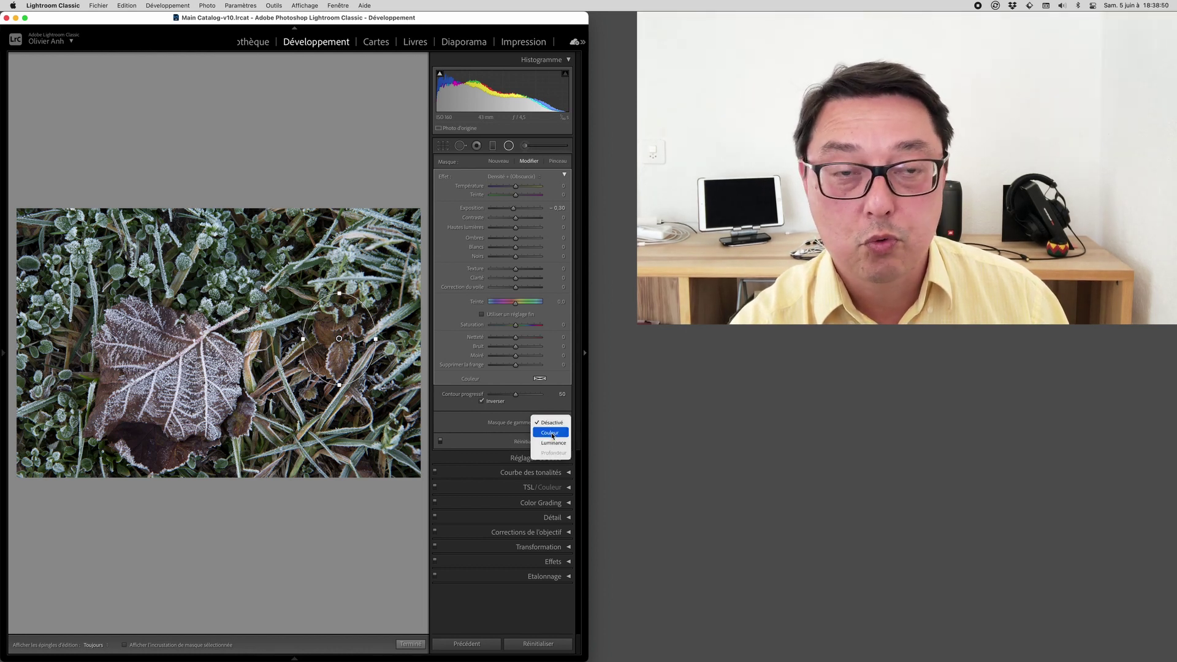
{"action": "left_click", "coordinate": [553, 434]}
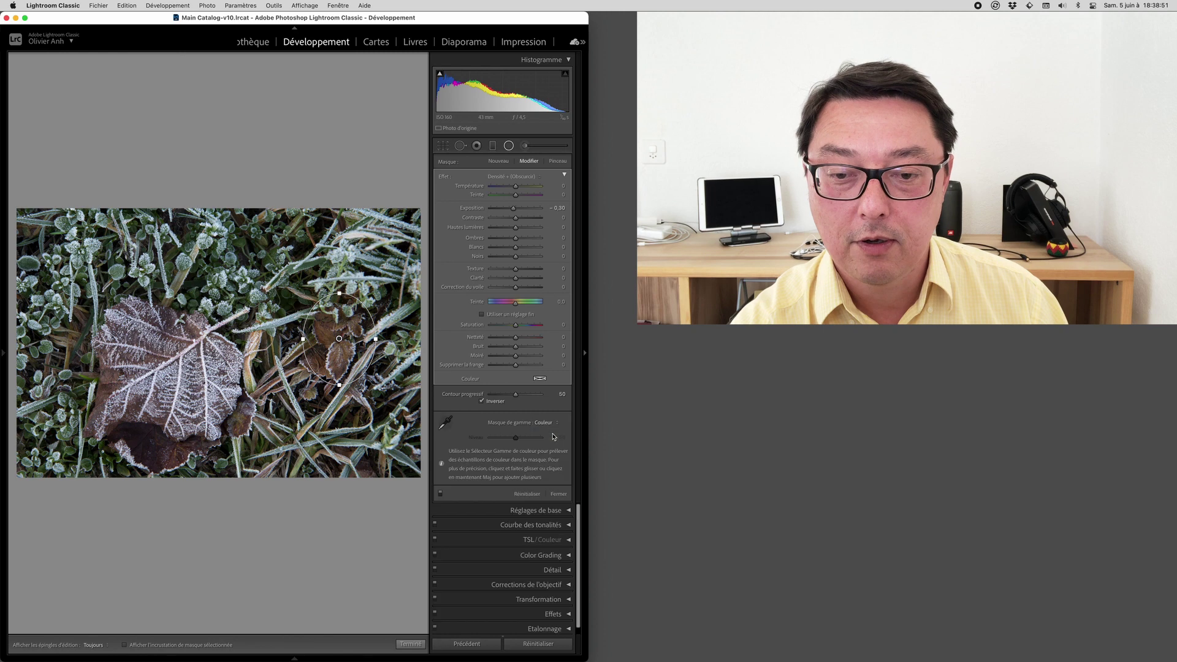
{"action": "left_click", "coordinate": [454, 417]}
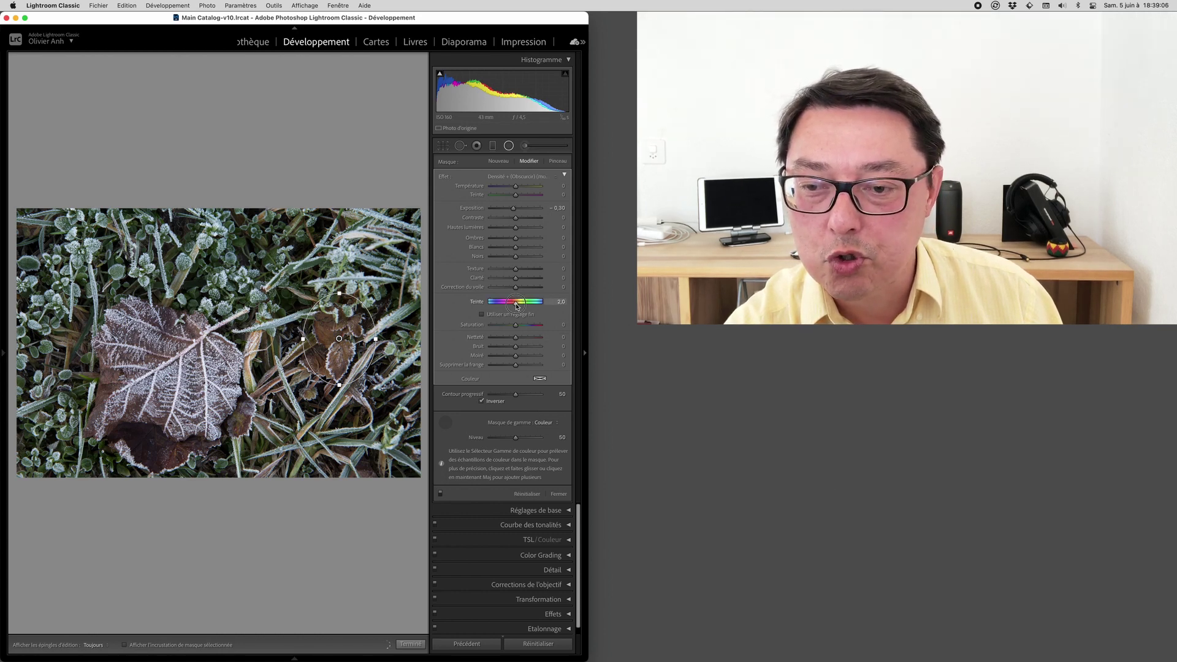
{"action": "left_click_drag", "start_coordinate": [516, 306], "coordinate": [527, 306]}
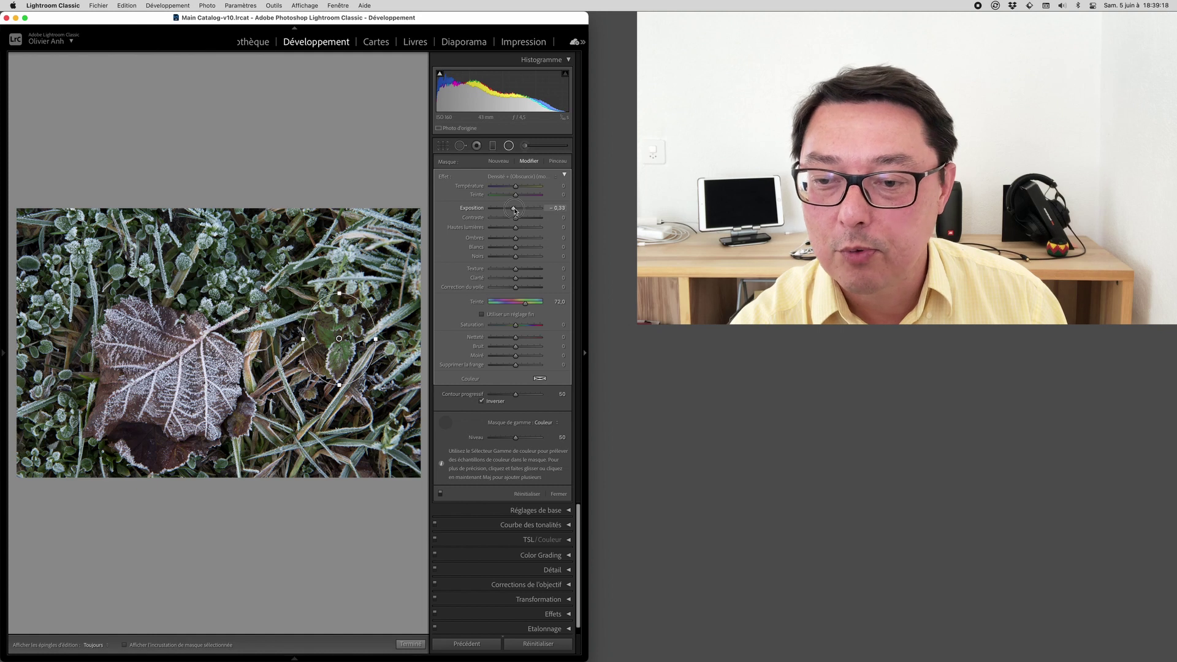
{"action": "left_click_drag", "start_coordinate": [513, 209], "coordinate": [515, 211]}
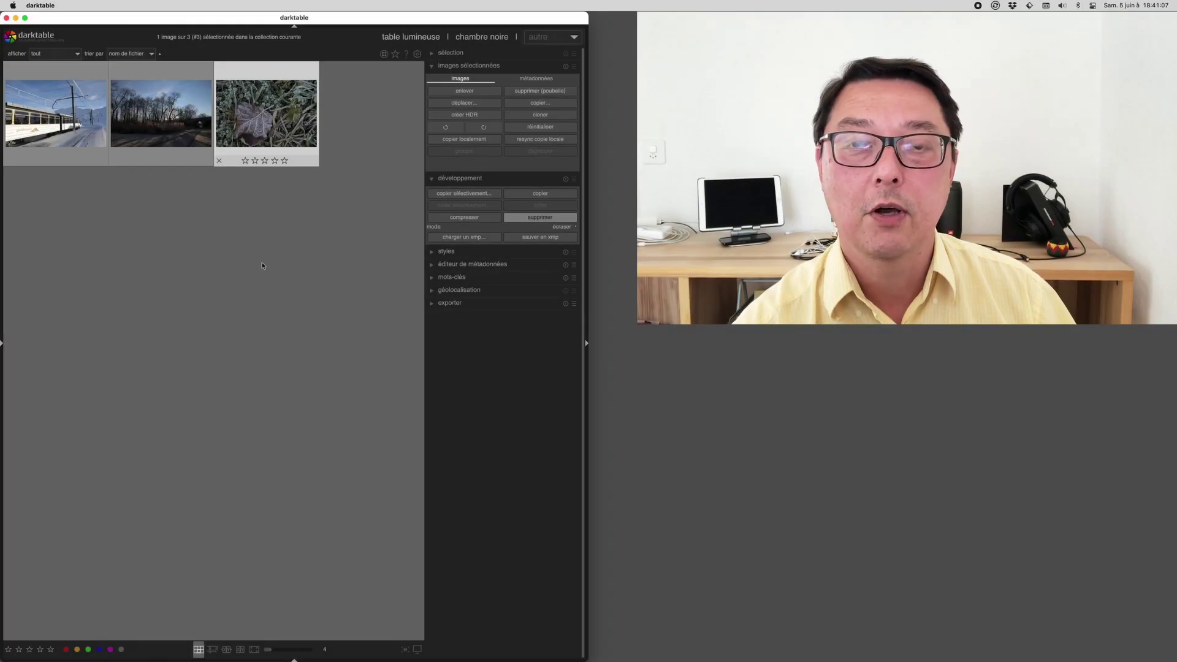
- Open the goldenpass train photo in darkroom and expand zones de couleurs
{"action": "left_click", "coordinate": [60, 120]}
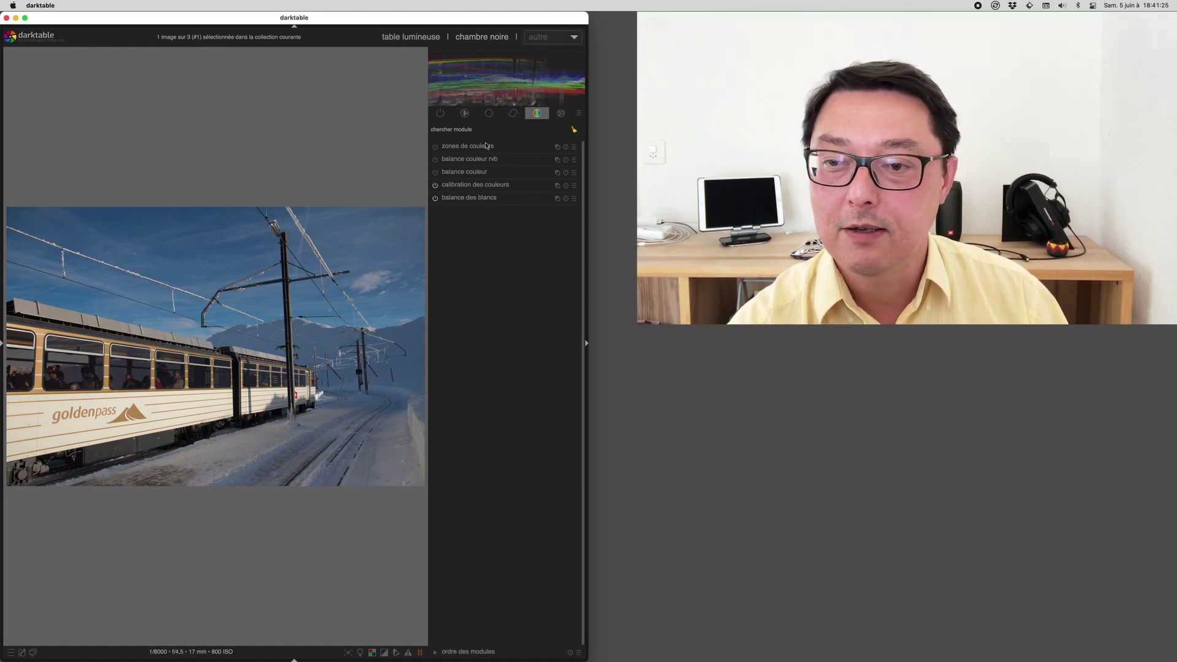
{"action": "mouse_move", "coordinate": [469, 145]}
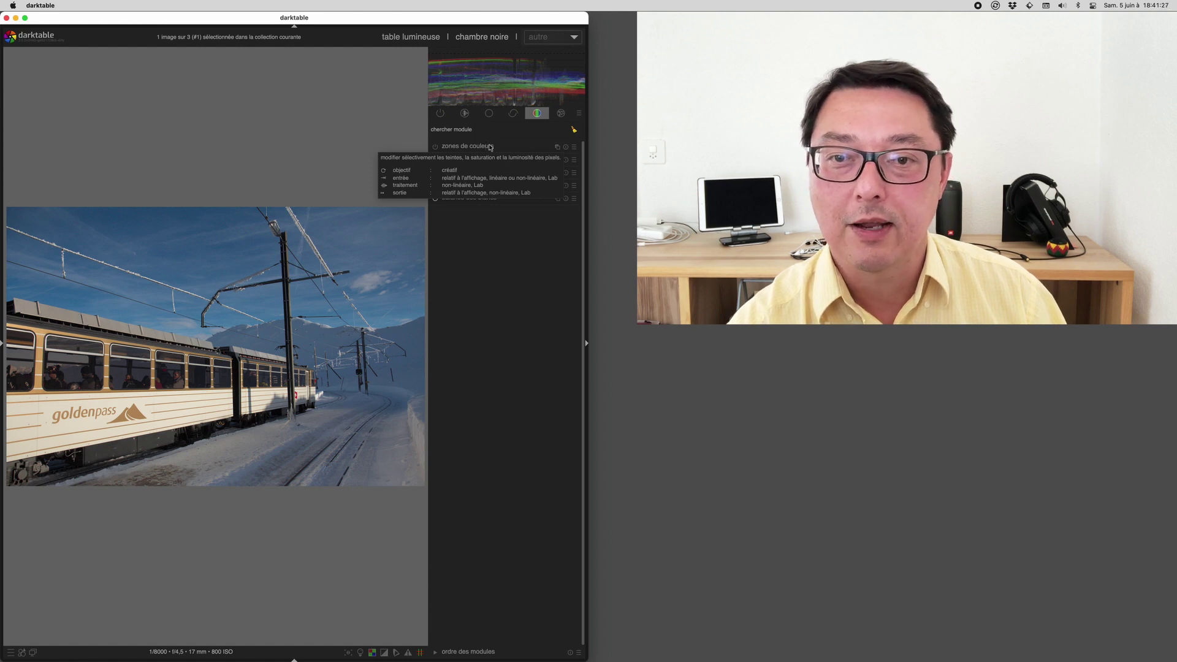
{"action": "left_click", "coordinate": [490, 147]}
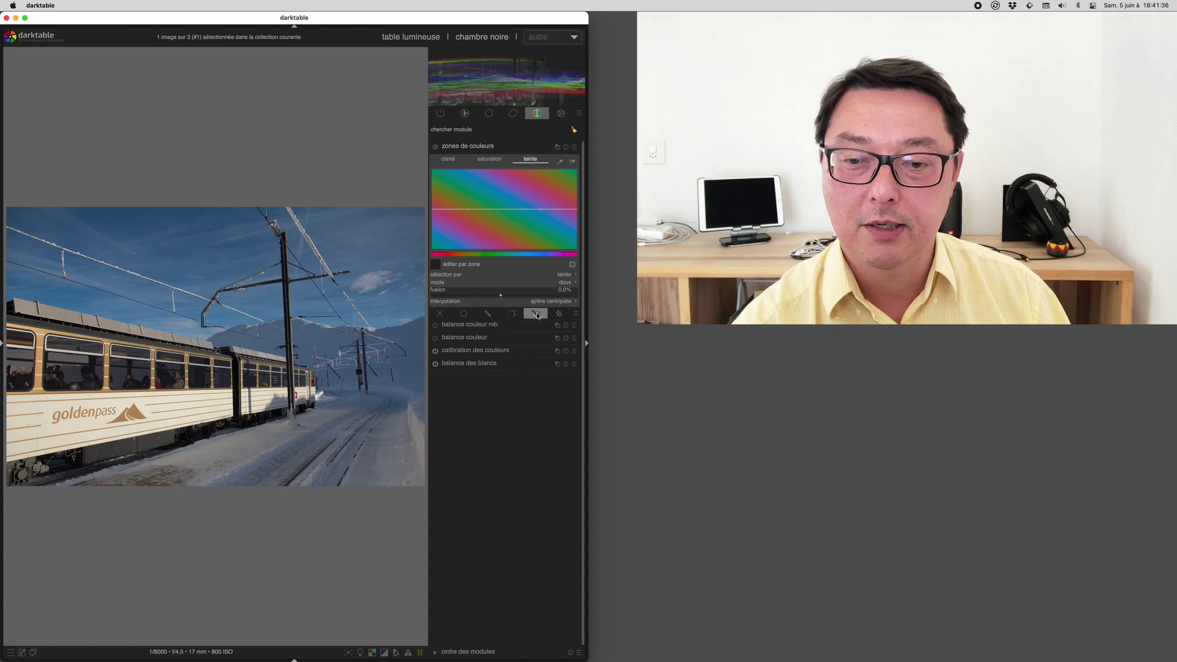
- Enable a hue parametric mask in colour zones, sample the logo, bracket hue 56–76, and show the mask
{"action": "left_click", "coordinate": [537, 314]}
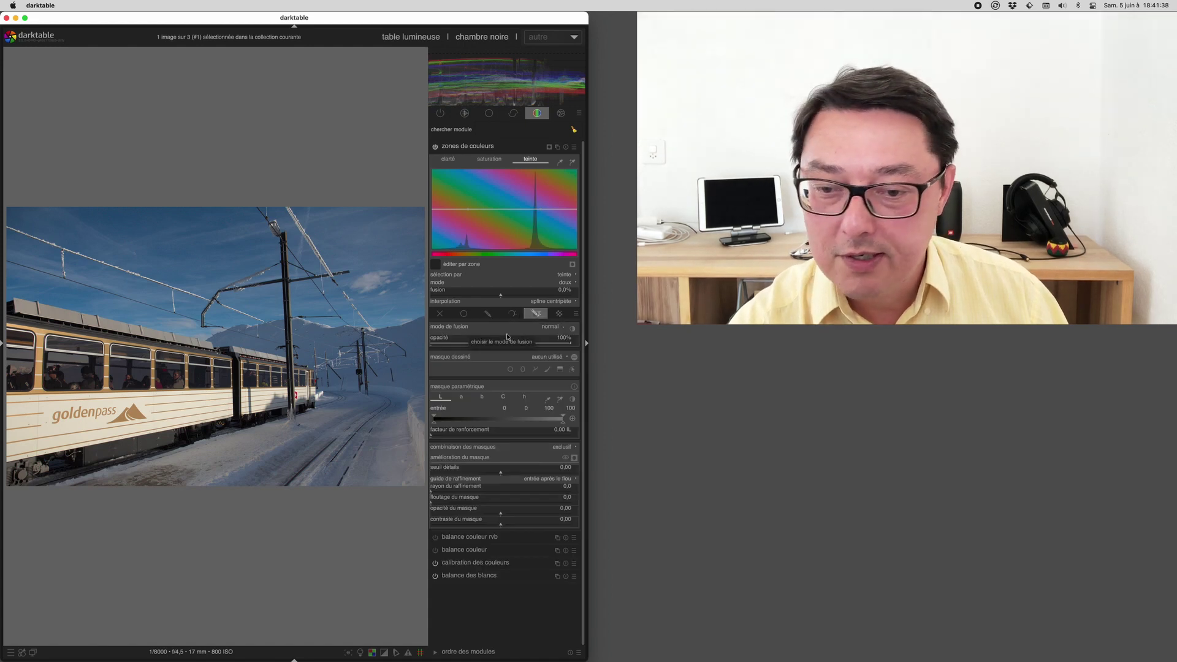
{"action": "left_click", "coordinate": [528, 400]}
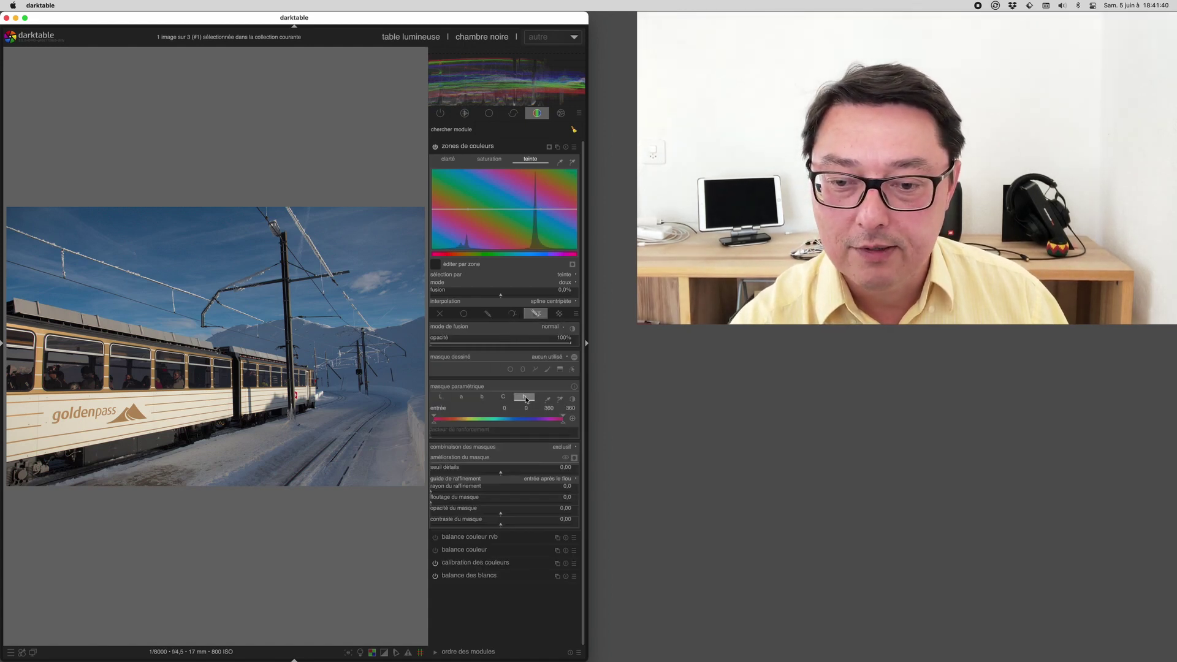
{"action": "left_click", "coordinate": [547, 399]}
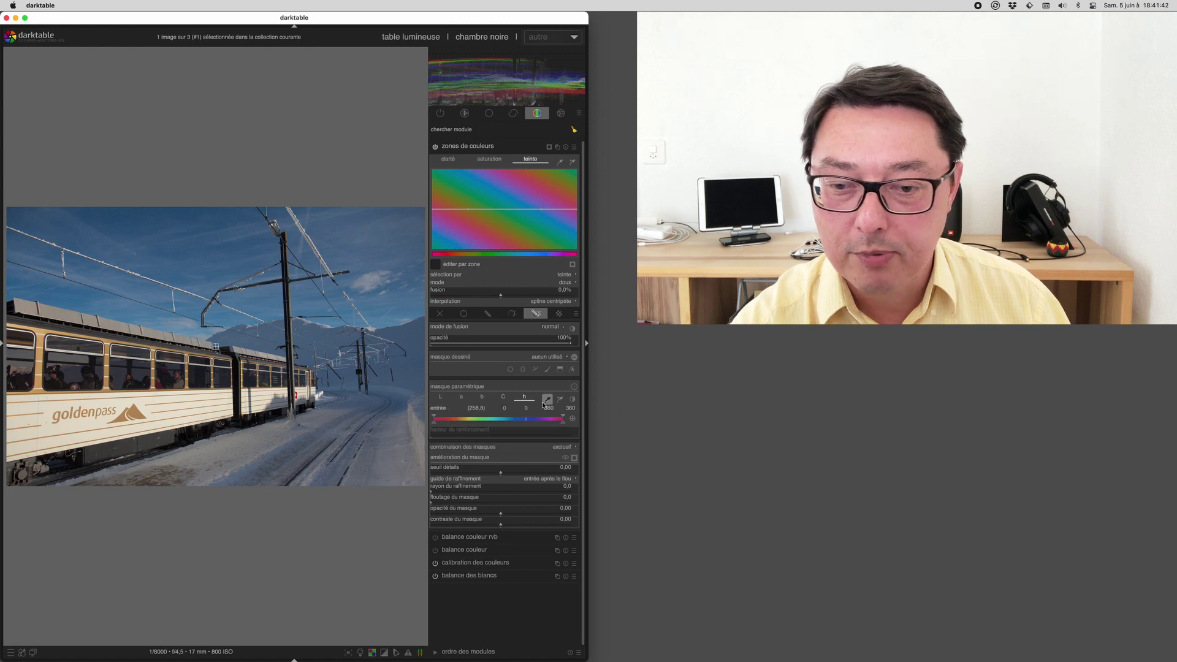
{"action": "left_click", "coordinate": [136, 414]}
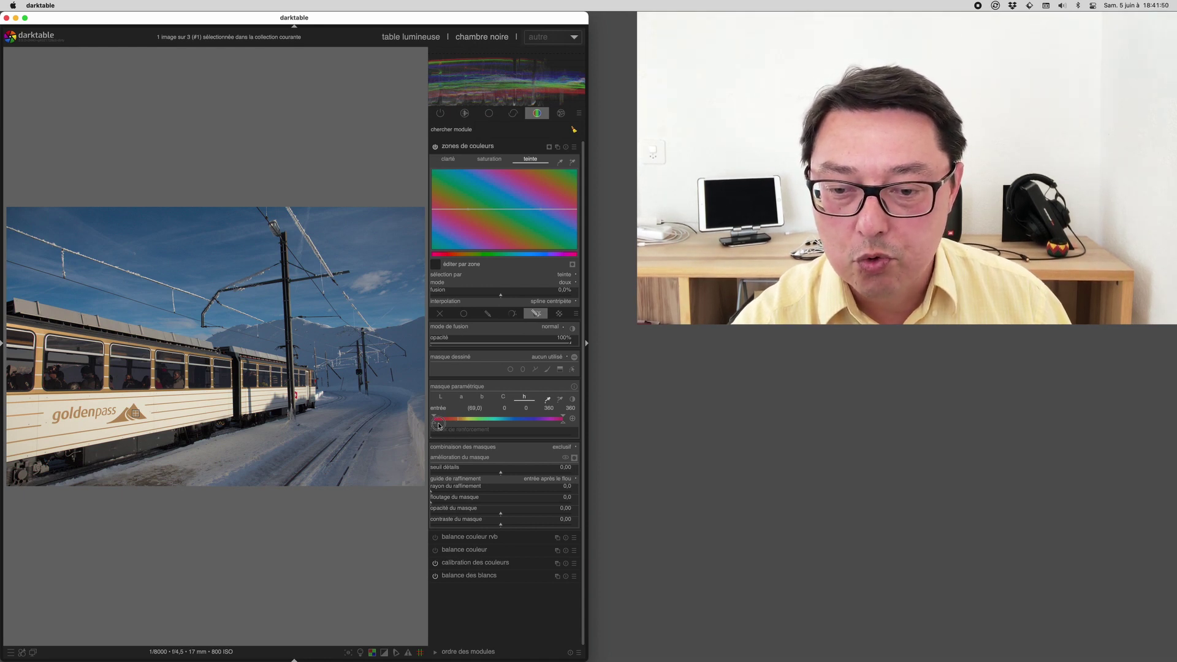
{"action": "left_click_drag", "start_coordinate": [438, 424], "coordinate": [452, 425]}
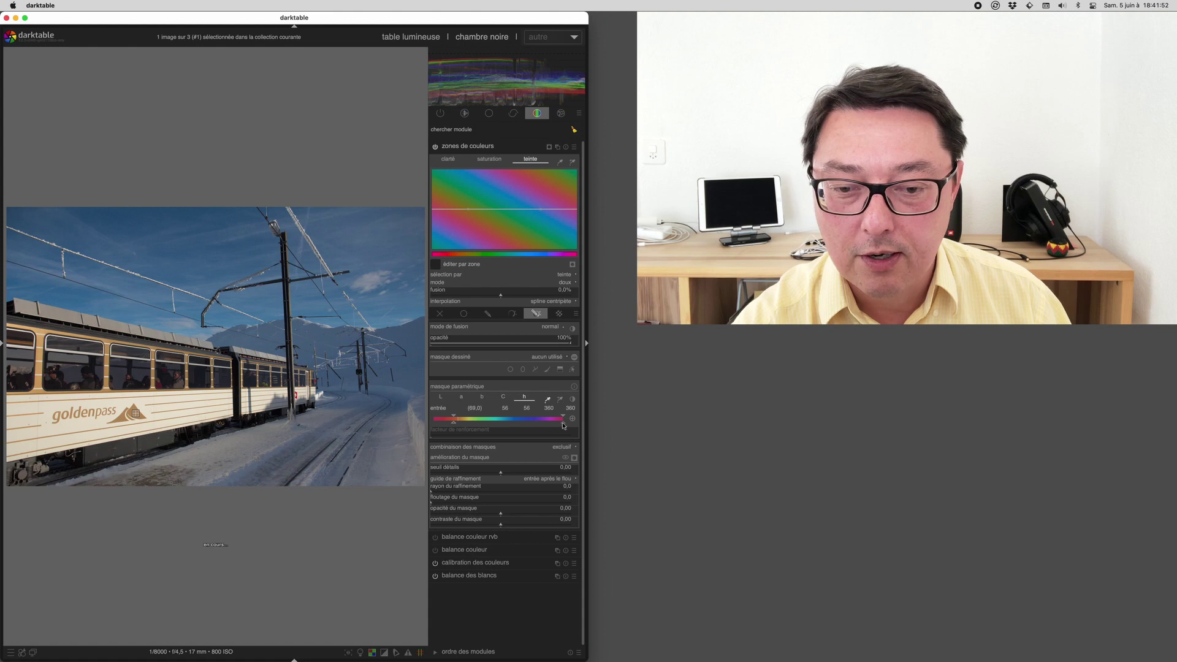
{"action": "left_click_drag", "start_coordinate": [563, 424], "coordinate": [461, 425]}
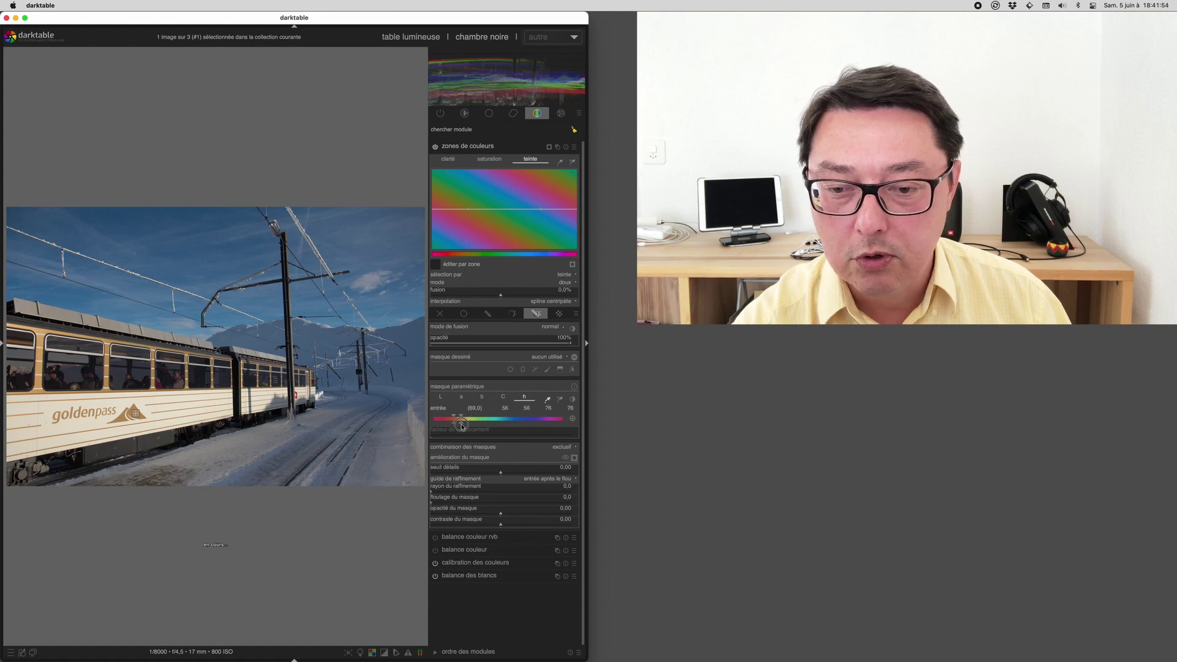
{"action": "left_click", "coordinate": [574, 458]}
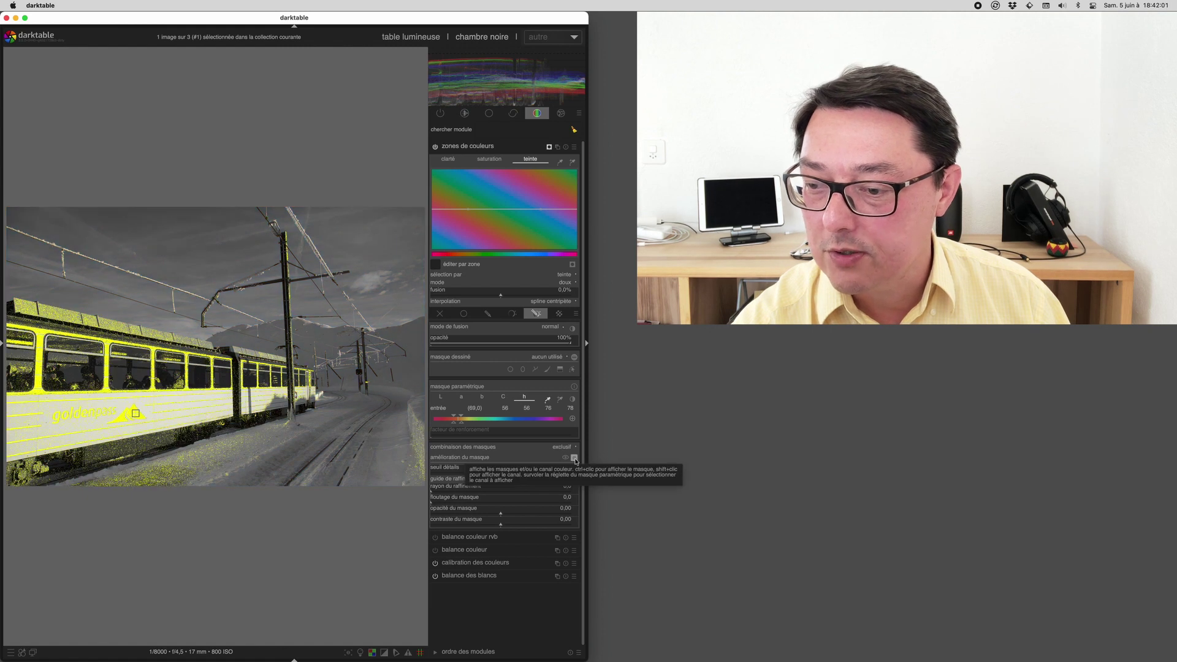
- Narrow the hue mask to 63–77, hide the overlay, and raise the colour zones curve
{"action": "left_click_drag", "start_coordinate": [459, 423], "coordinate": [462, 425]}
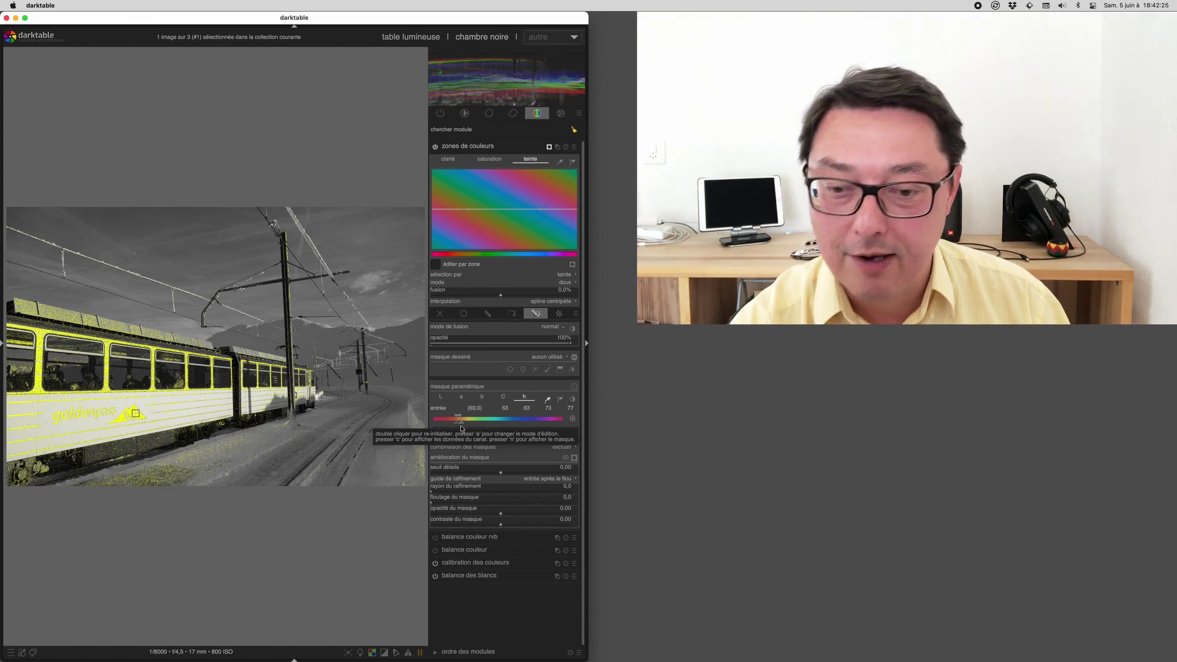
{"action": "left_click", "coordinate": [574, 459]}
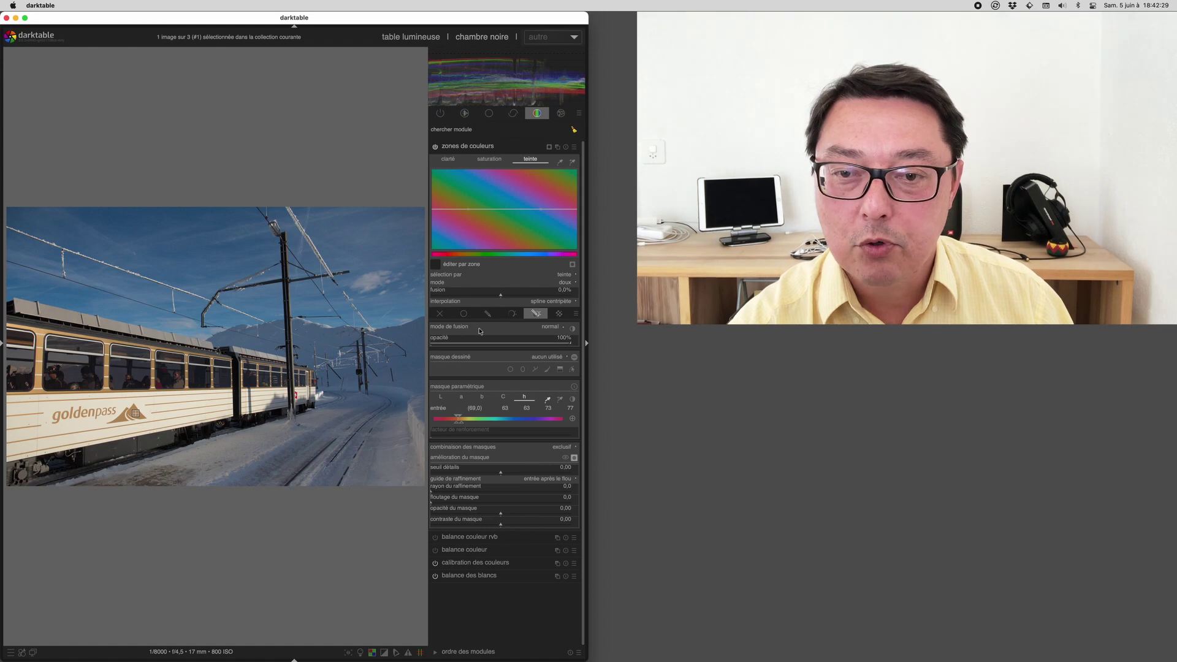
{"action": "left_click_drag", "start_coordinate": [469, 210], "coordinate": [480, 176]}
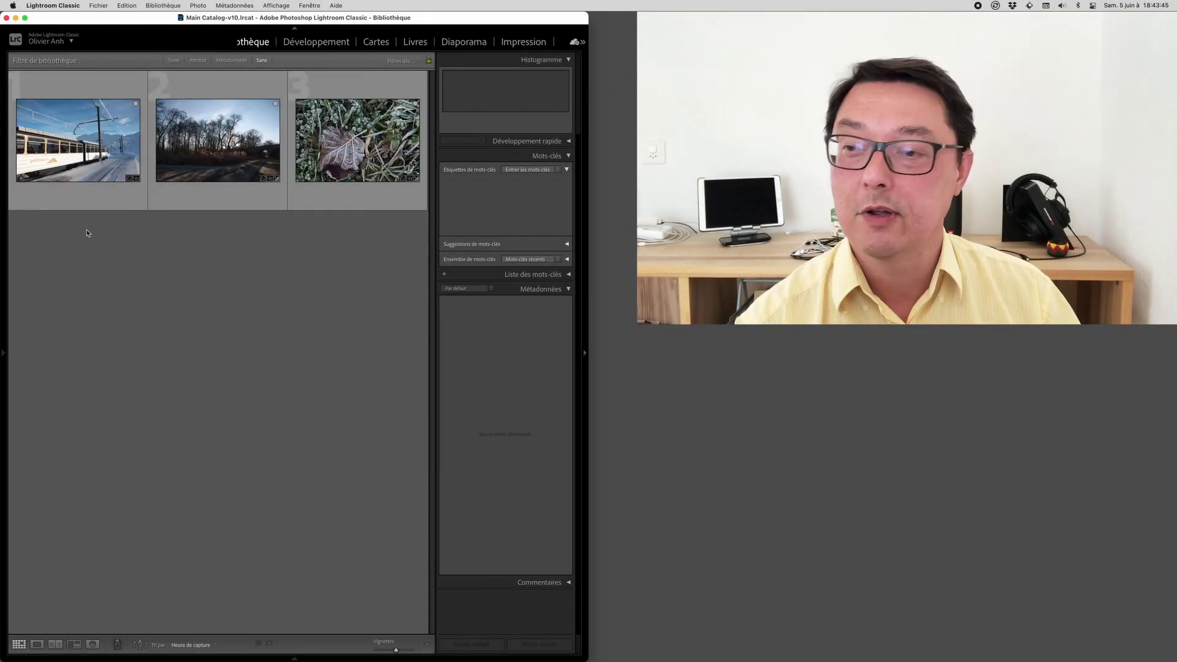
- Open the train photo in Develop and draw a graduated filter across its upper part
{"action": "left_click", "coordinate": [79, 206]}
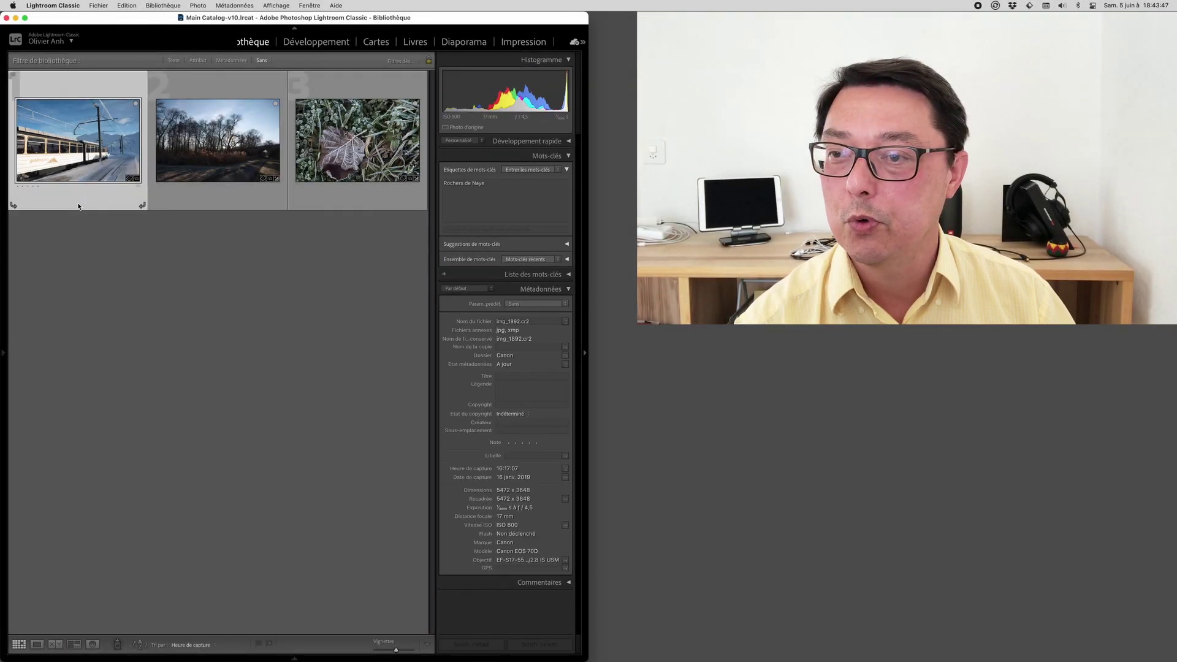
{"action": "left_click", "coordinate": [306, 42]}
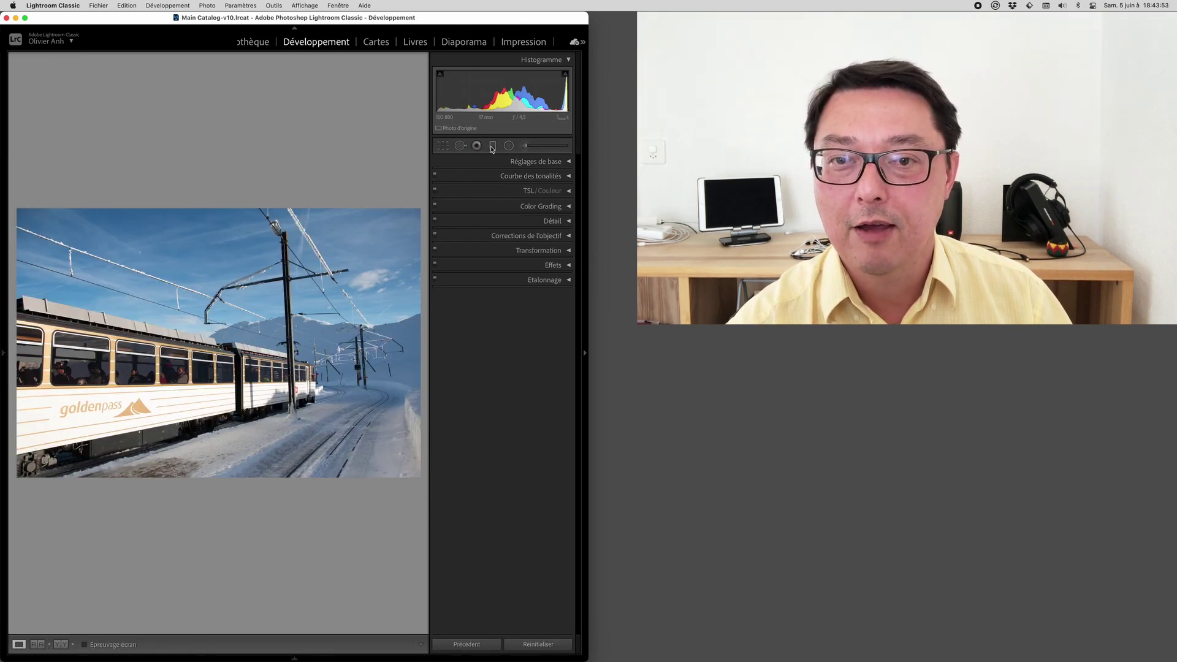
{"action": "left_click", "coordinate": [493, 146]}
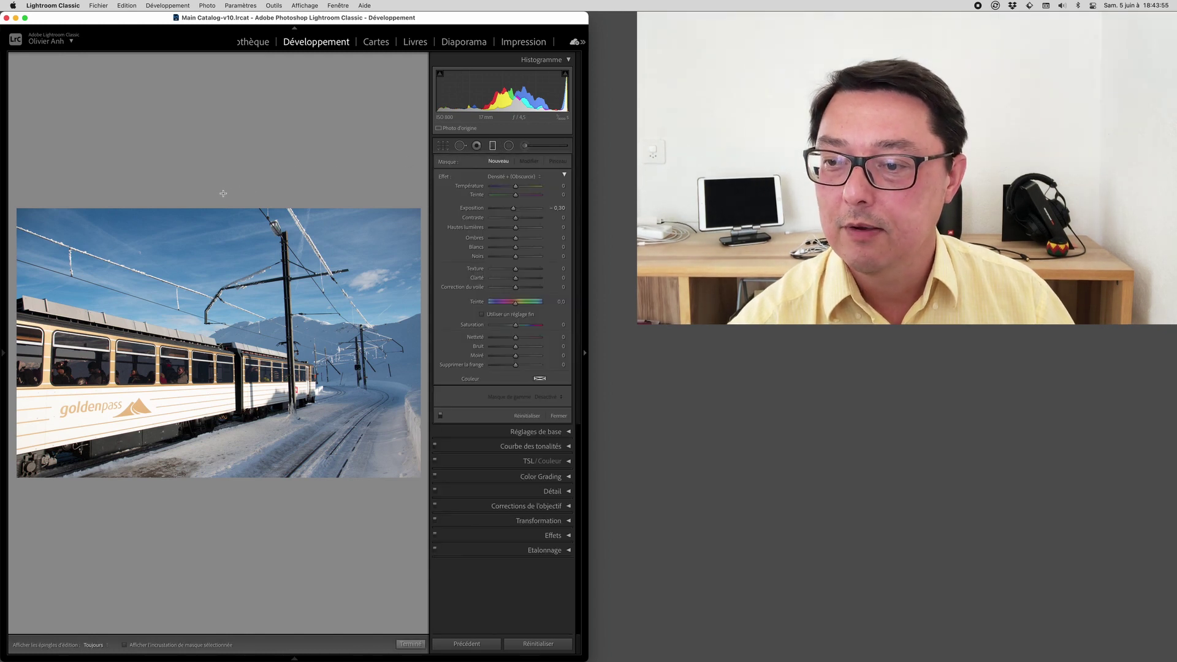
{"action": "left_click_drag", "start_coordinate": [223, 191], "coordinate": [271, 187]}
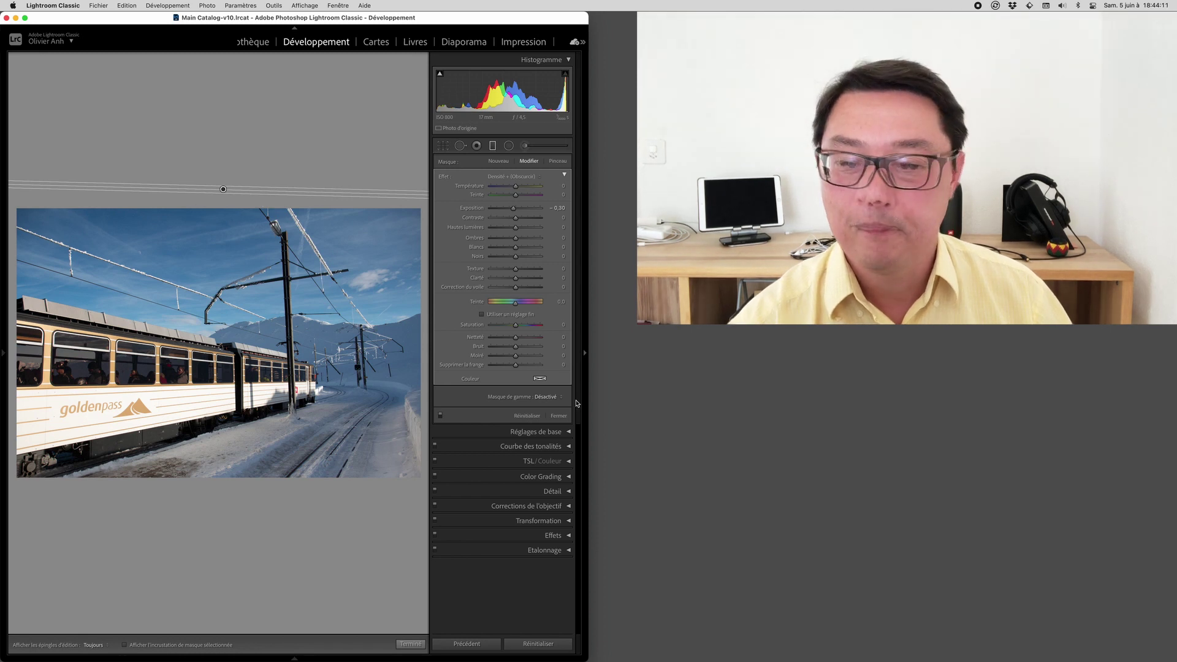
- Restrict the graduated filter with a colour range mask sampled from the logo's gold
{"action": "key", "text": "o"}
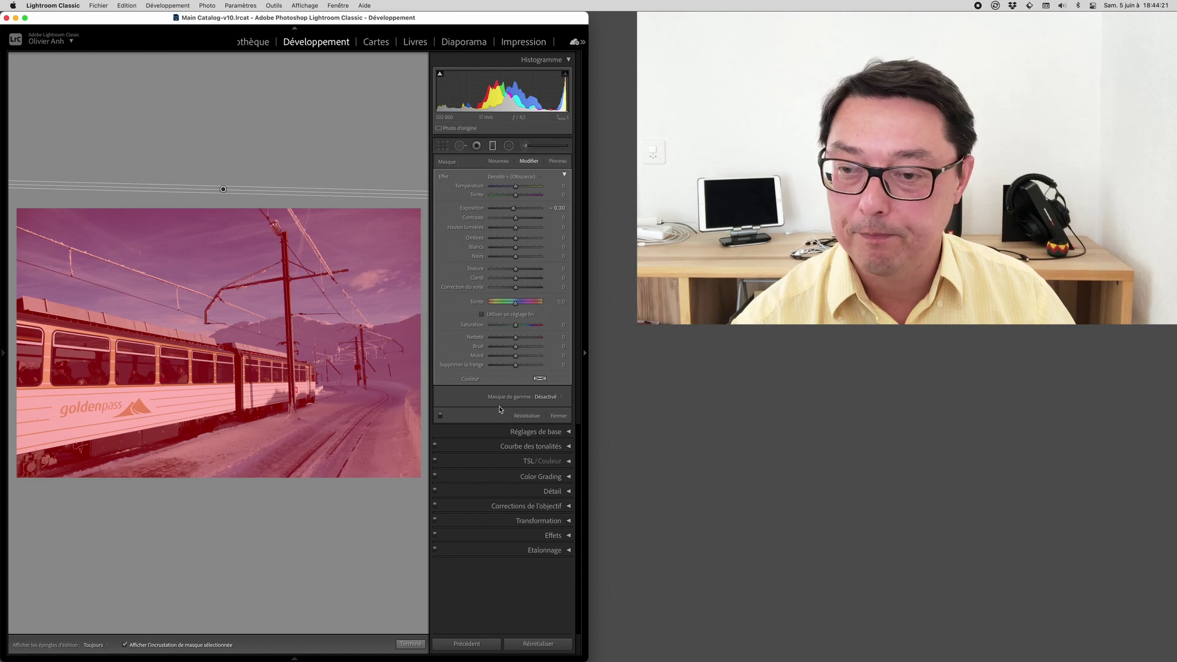
{"action": "key", "text": "o"}
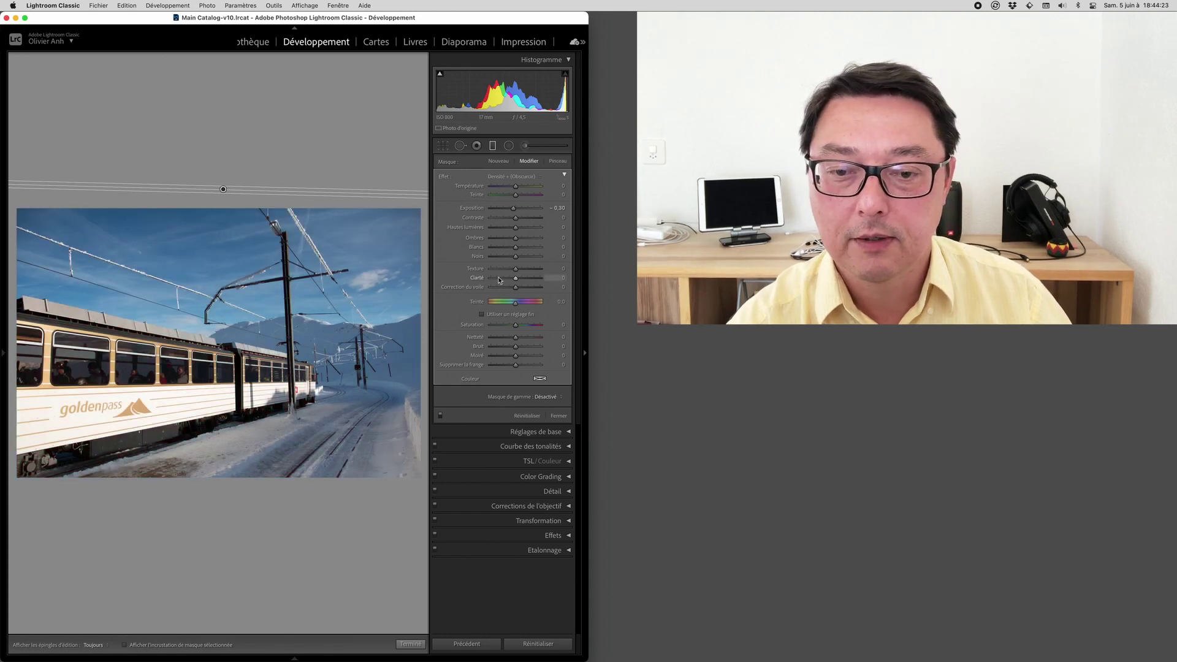
{"action": "left_click", "coordinate": [553, 398]}
{"action": "left_click", "coordinate": [547, 412]}
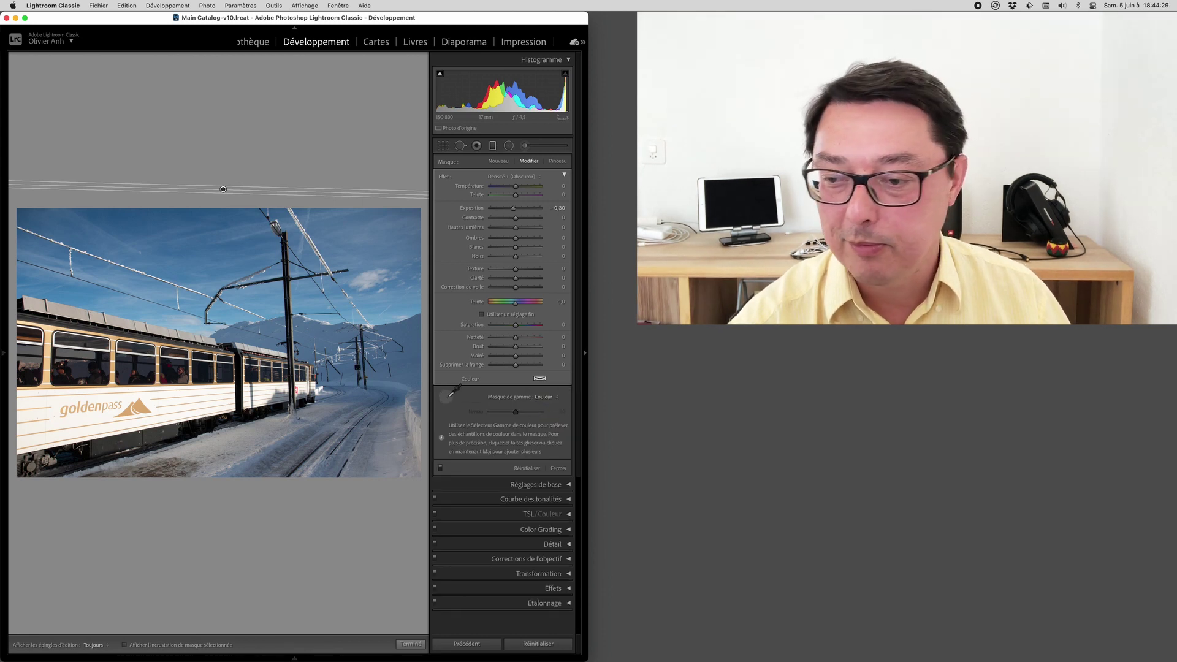
{"action": "left_click", "coordinate": [452, 394]}
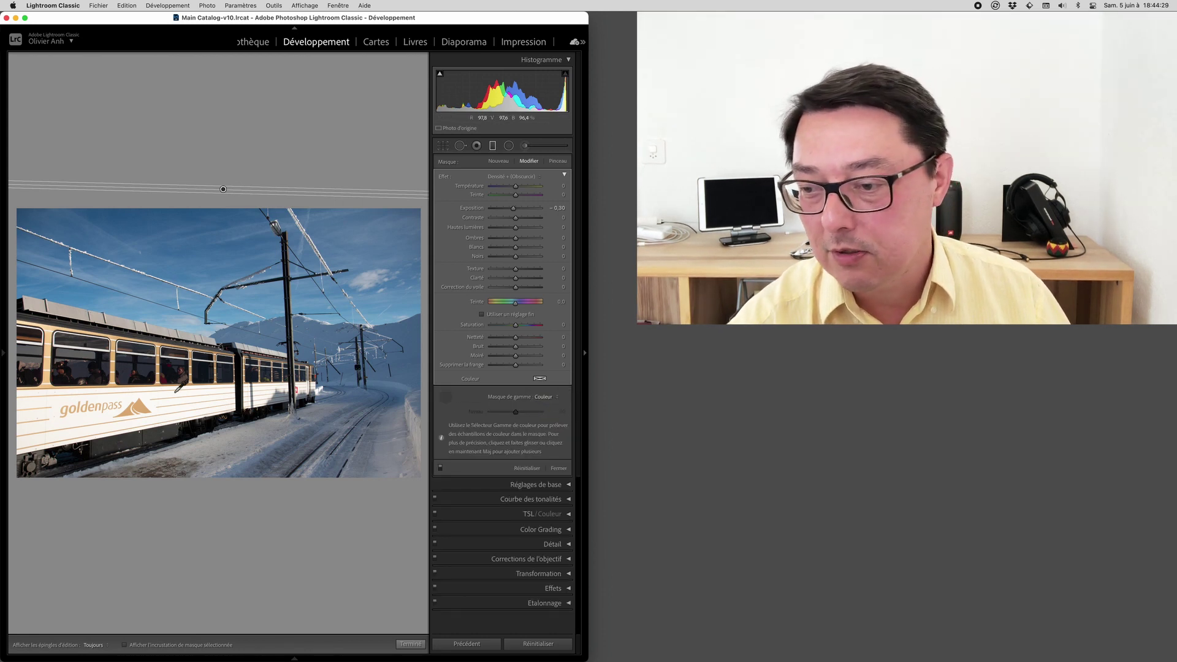
{"action": "left_click", "coordinate": [145, 399]}
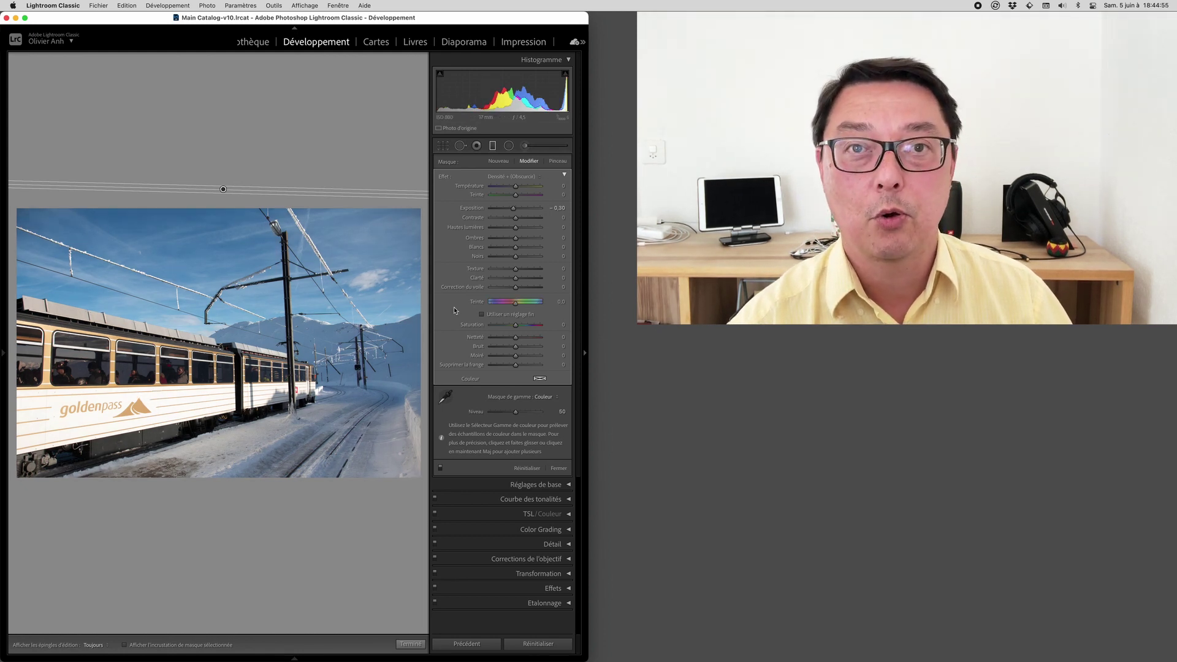
- Check the mask overlay, then shift the filter's hue to 54.8 so the gold turns green
{"action": "key", "text": "o"}
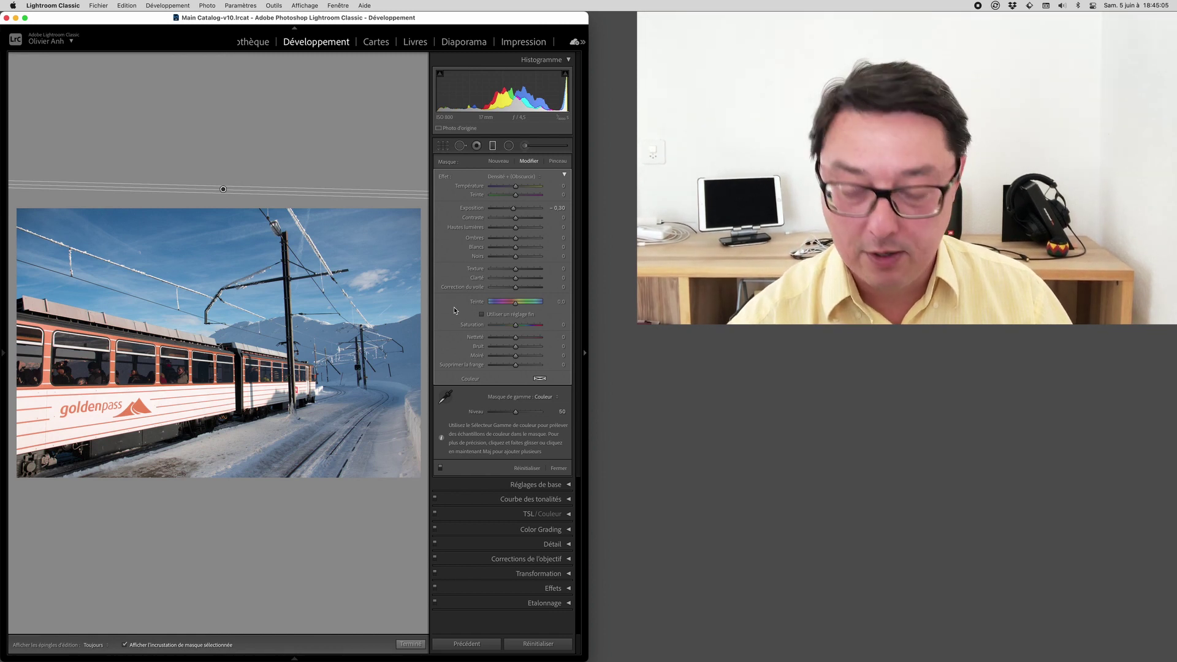
{"action": "key", "text": "o"}
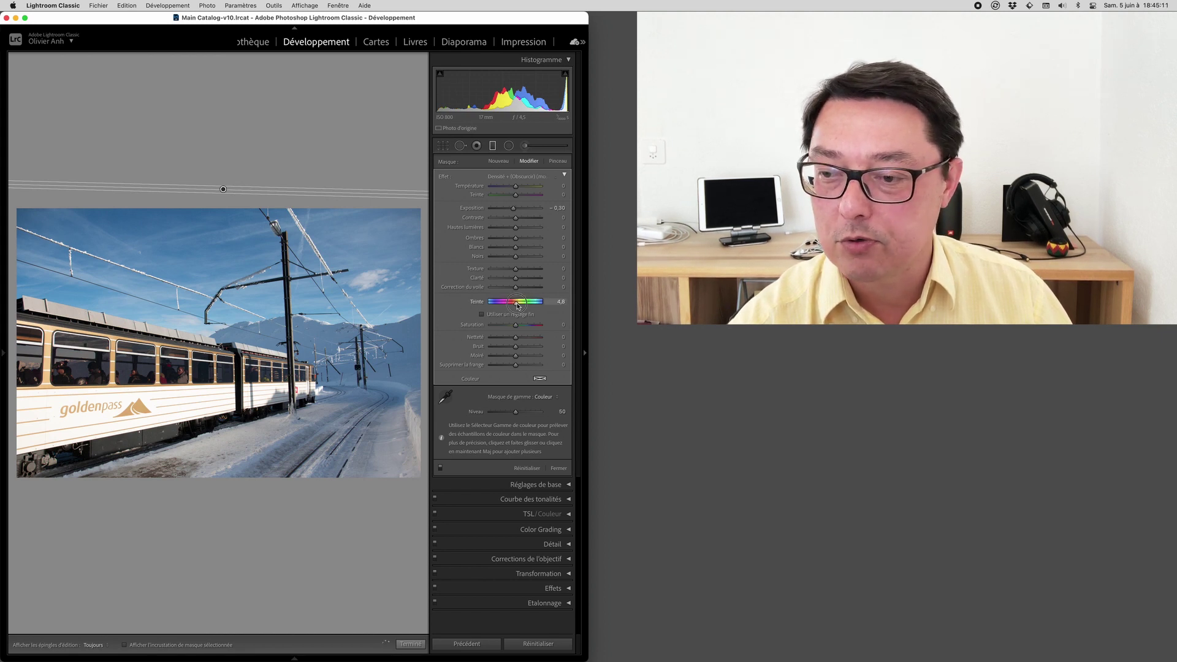
{"action": "left_click_drag", "start_coordinate": [523, 305], "coordinate": [524, 305]}
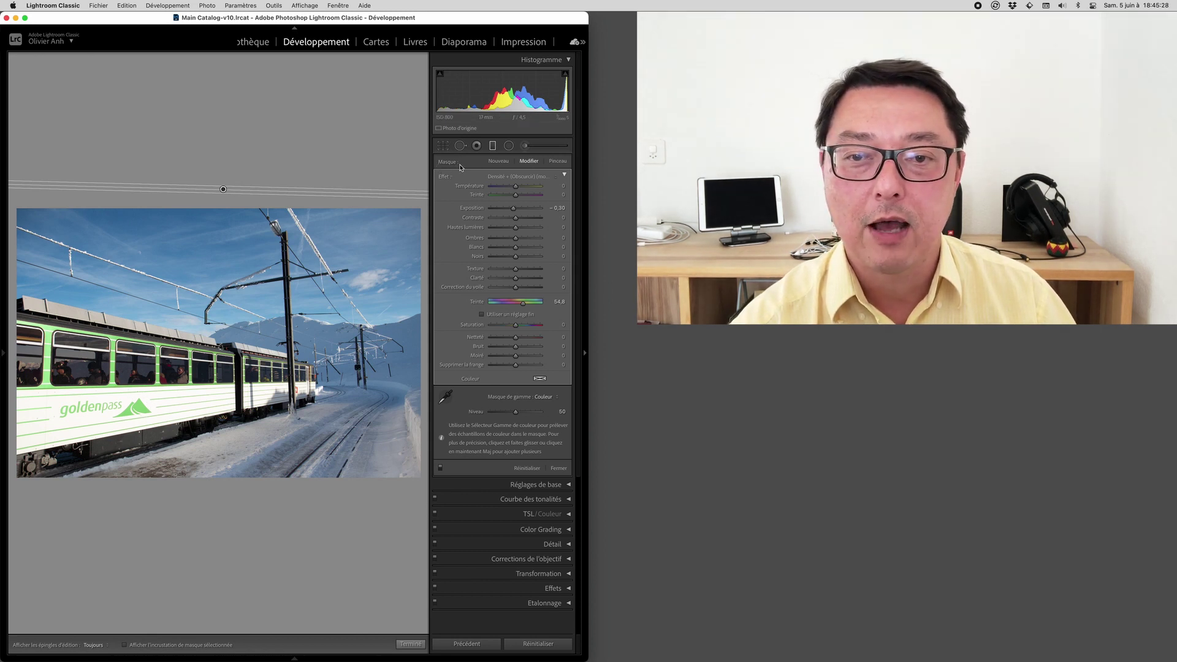
- Erase the mask over the logo's mountain shape with a size-2 brush, hiding pins while painting
{"action": "left_click", "coordinate": [558, 162]}
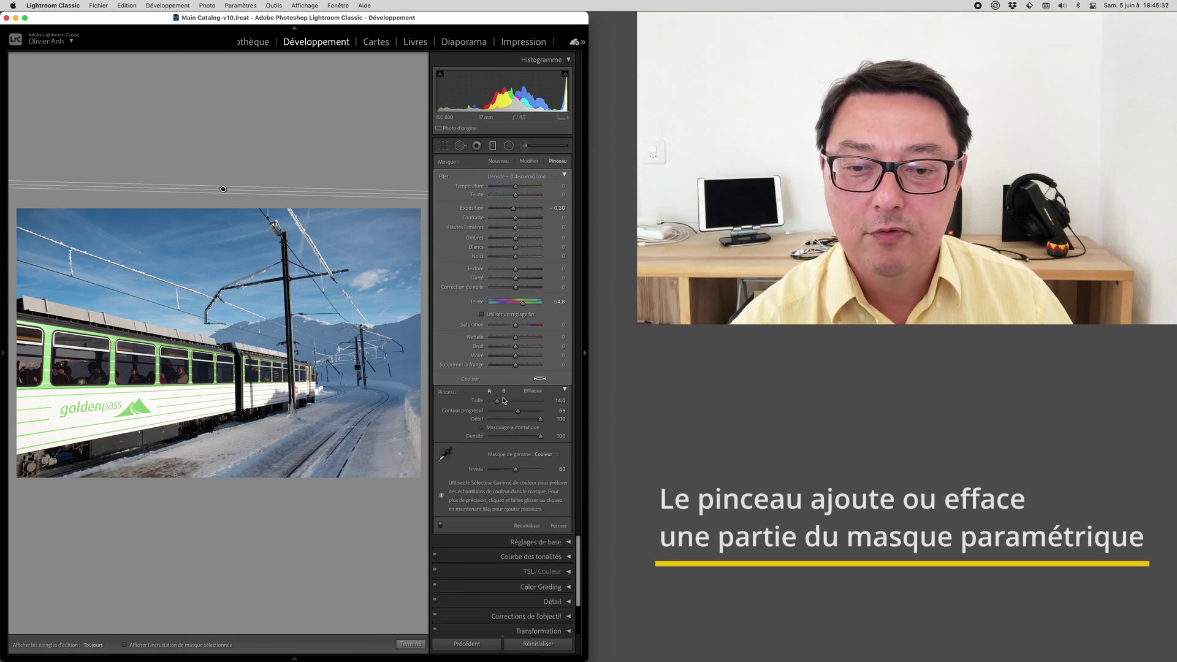
{"action": "left_click", "coordinate": [539, 394]}
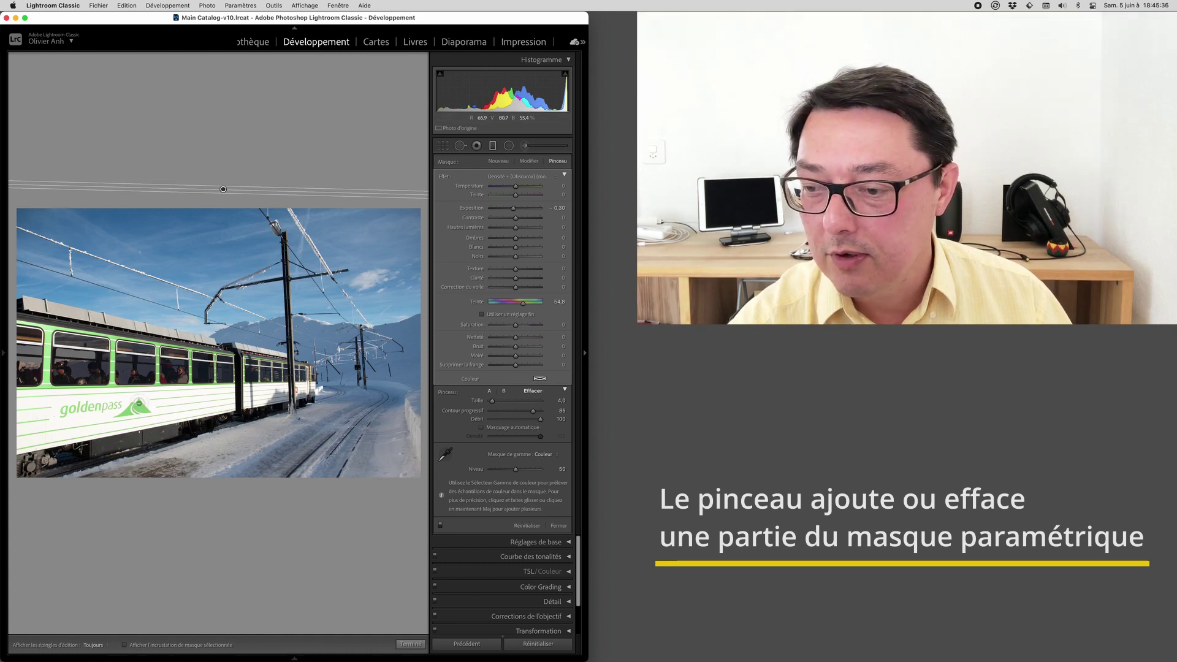
{"action": "key", "text": "bracketleft"}
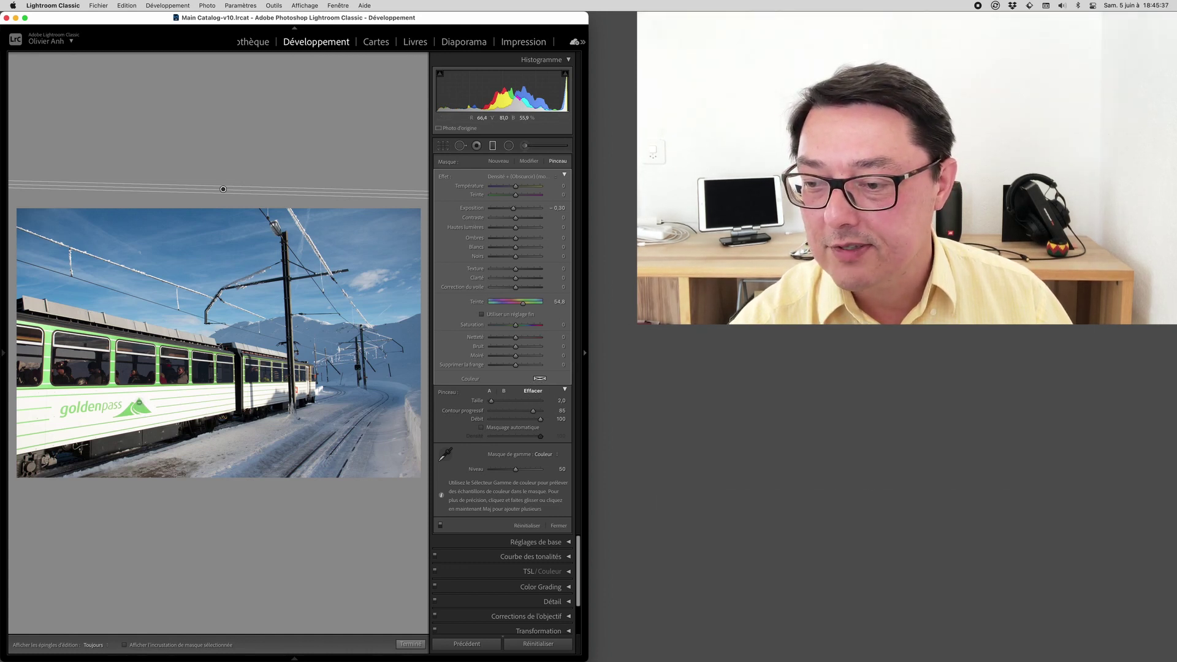
{"action": "key", "text": "h"}
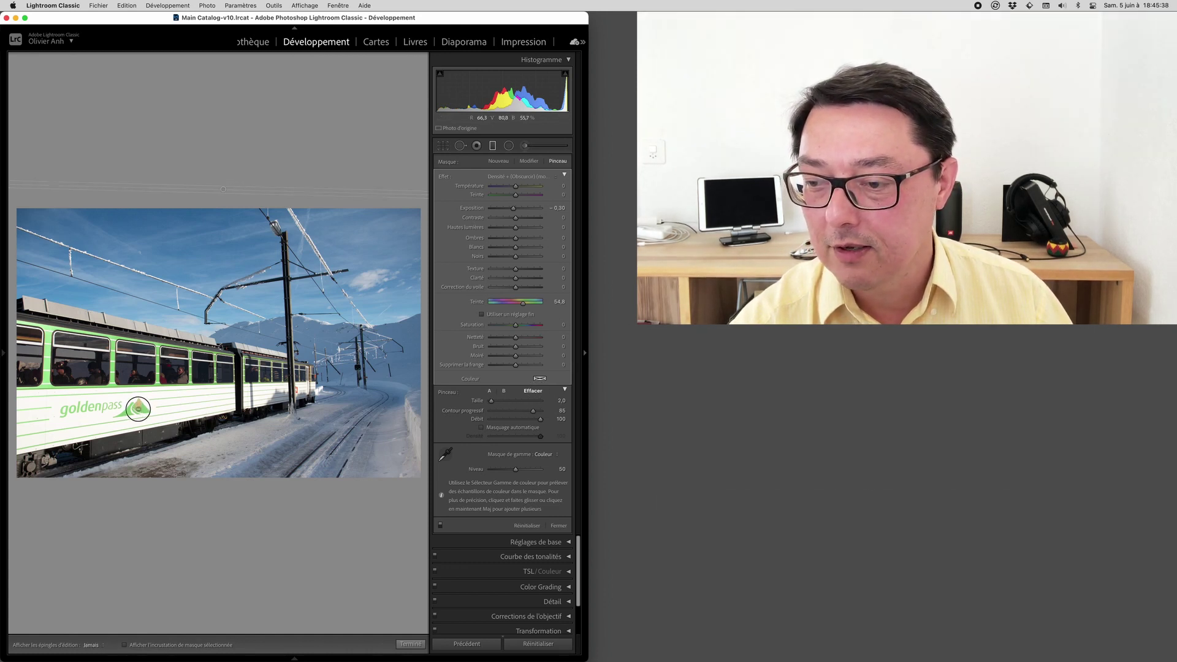
{"action": "mouse_move", "coordinate": [149, 411]}
{"action": "left_mouse_down"}
{"action": "mouse_move", "coordinate": [119, 415]}
{"action": "mouse_move", "coordinate": [135, 409]}
{"action": "left_mouse_up"}
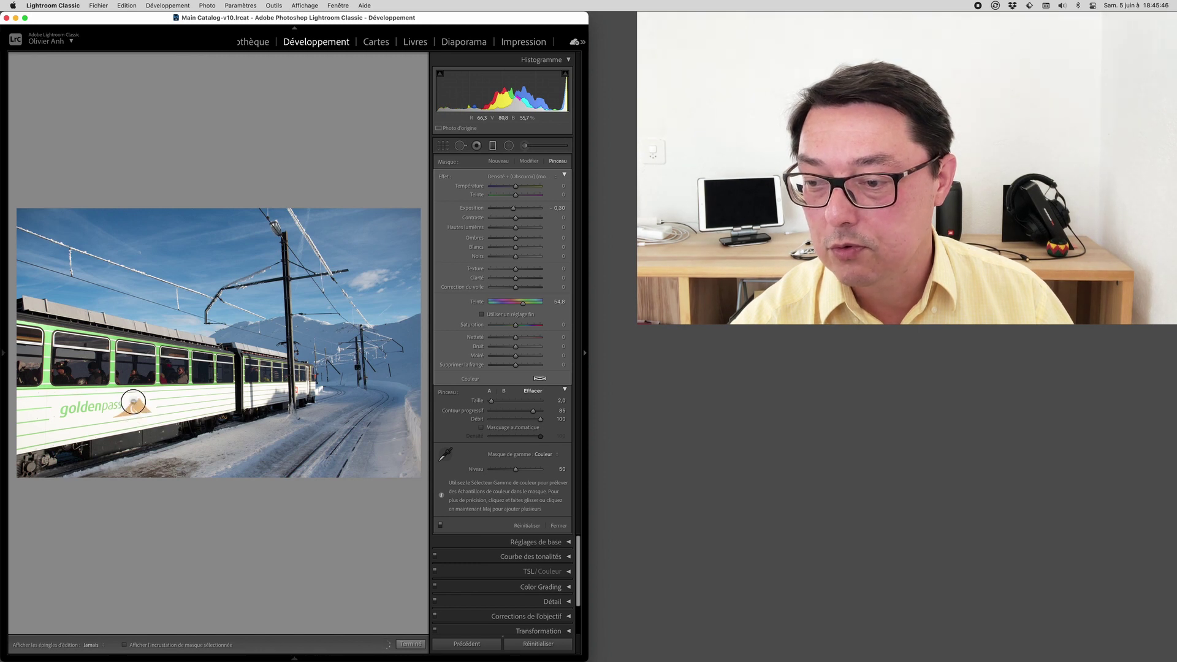
{"action": "key", "text": "h"}
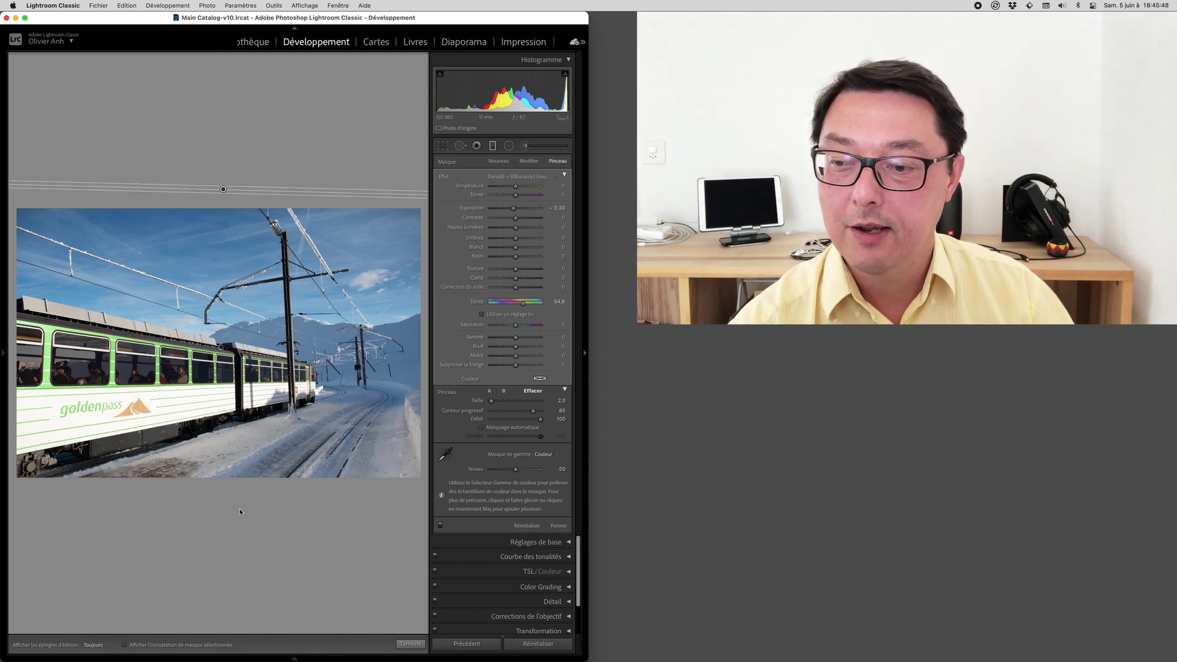